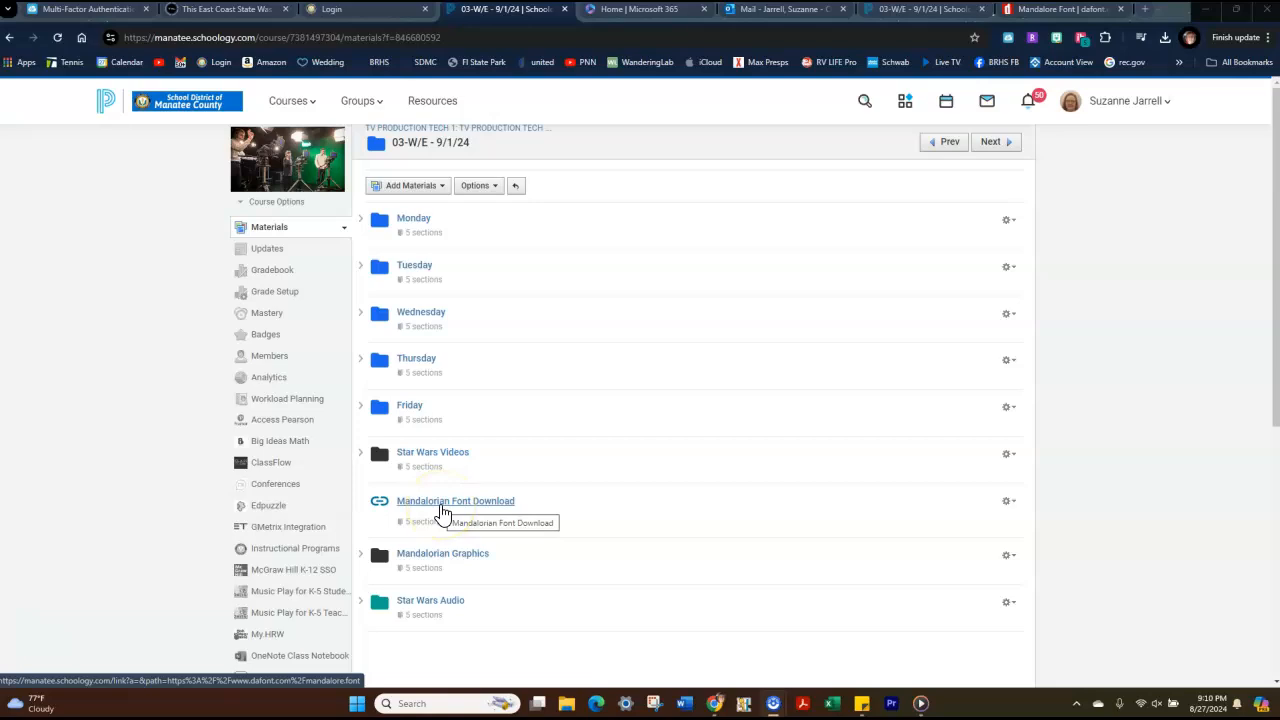
- Open the Mandalorian Font Download link and examine the Mandalore font's style samples and character glyphs
click(443, 508)
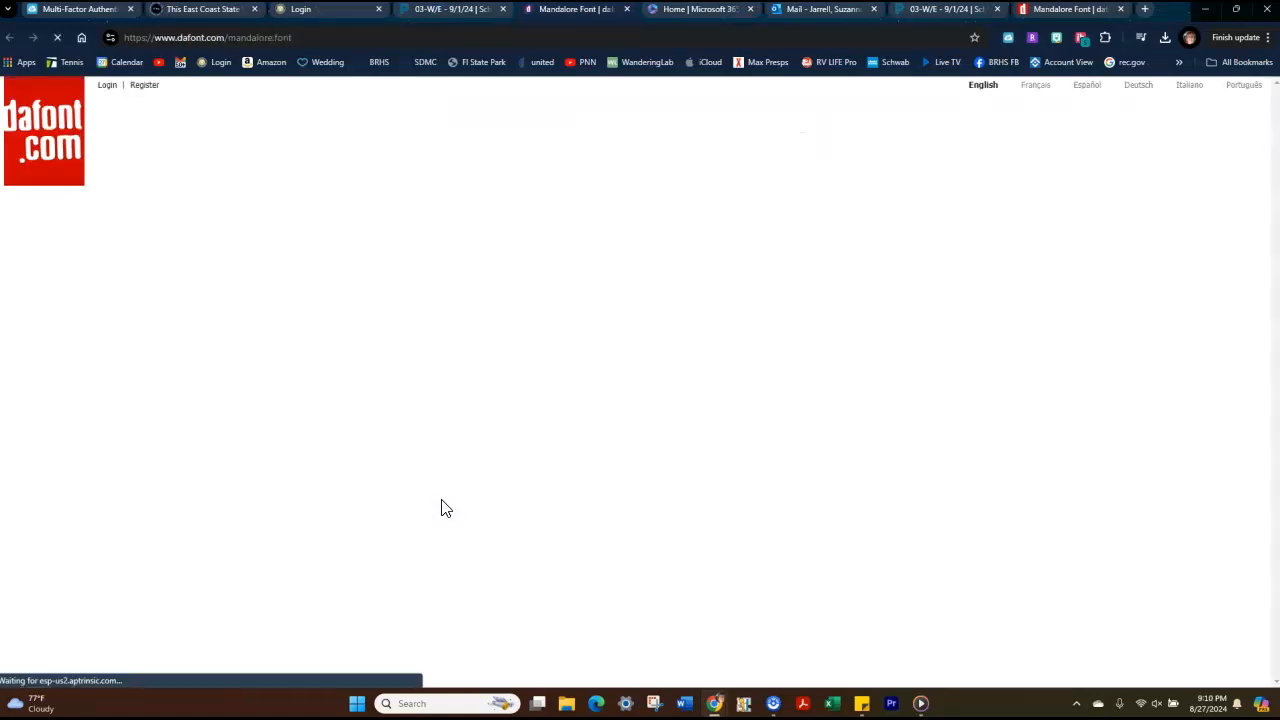
scroll(430, 458, down, 3)
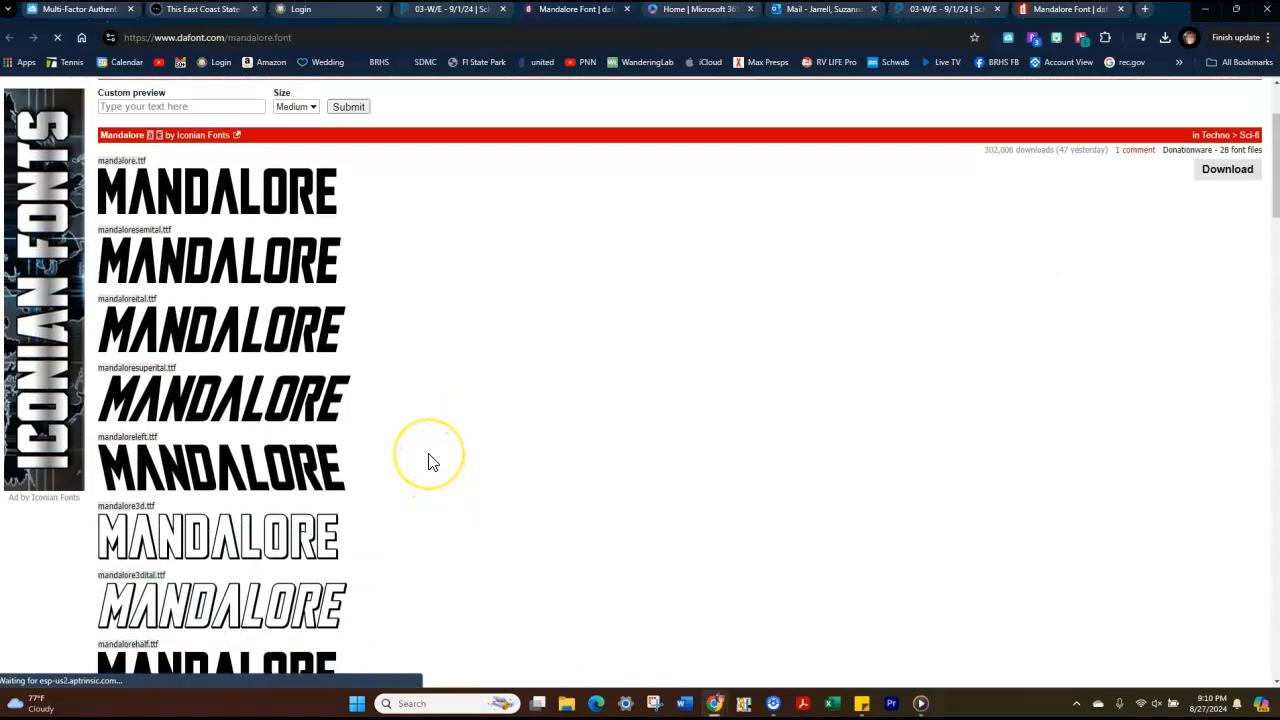
scroll(432, 462, down, 12)
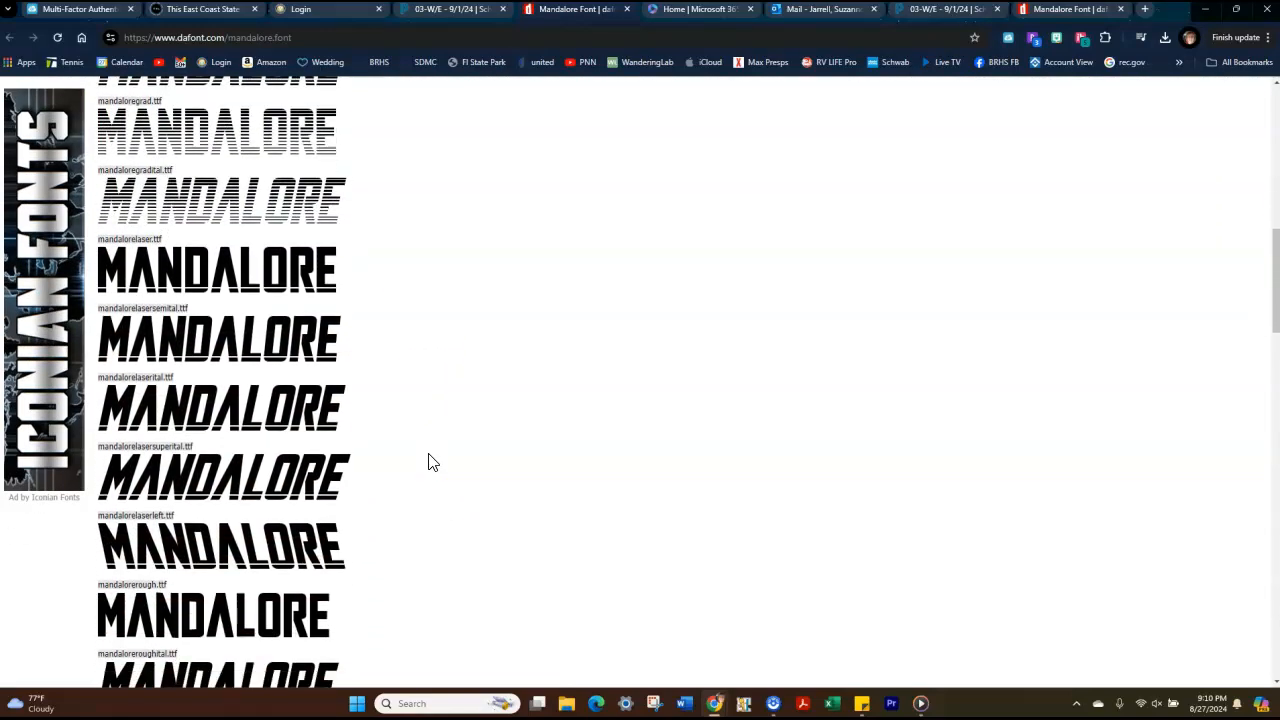
scroll(432, 462, down, 15)
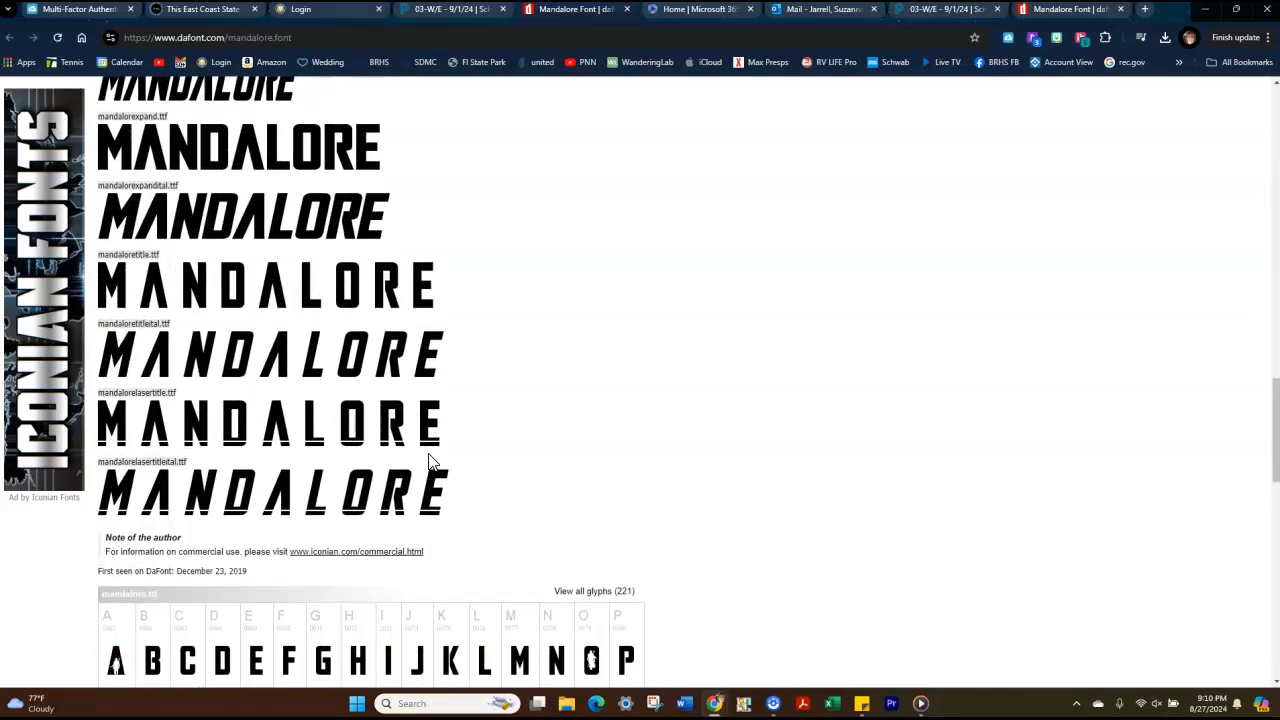
scroll(430, 462, down, 6)
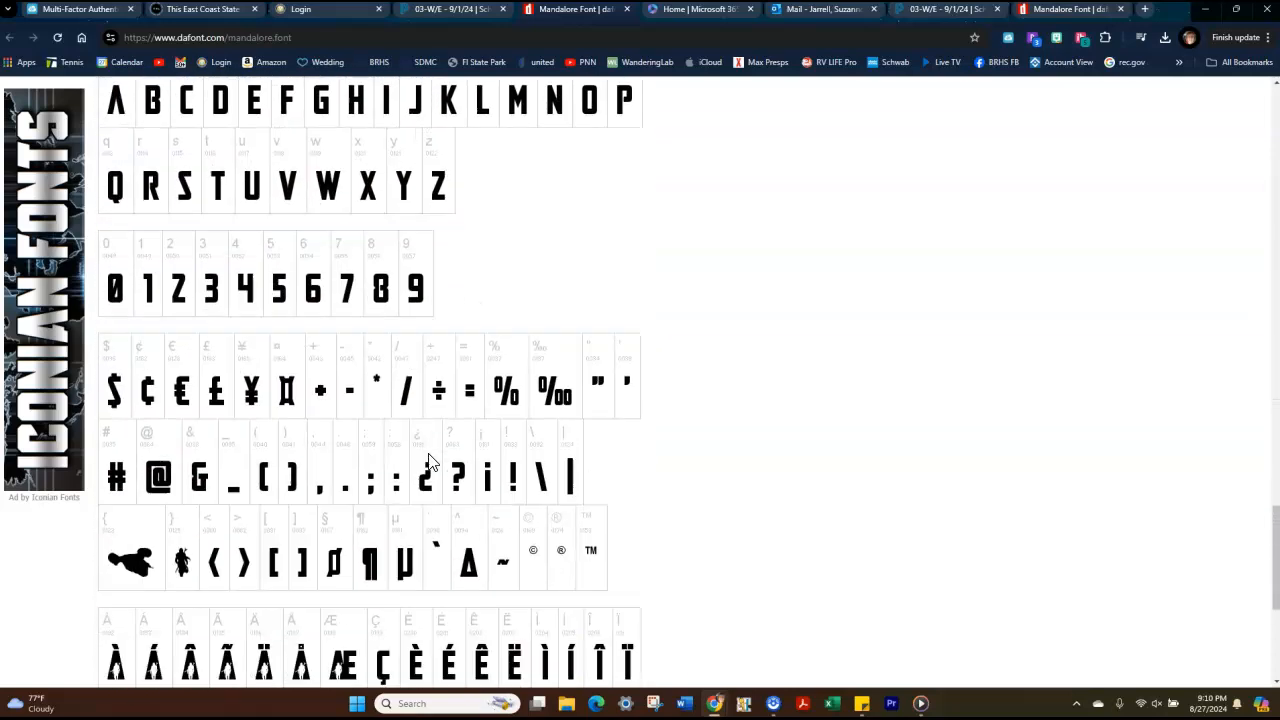
scroll(430, 462, down, 2)
scroll(430, 462, up, 6)
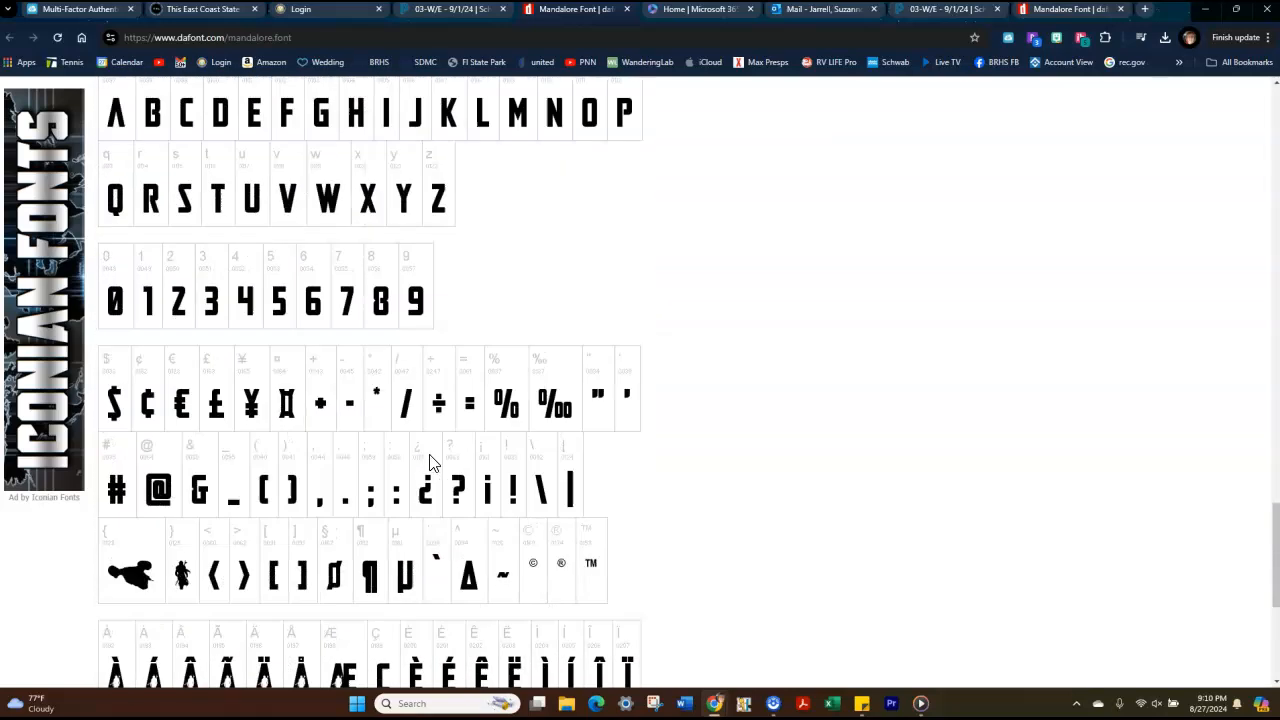
scroll(432, 462, up, 10)
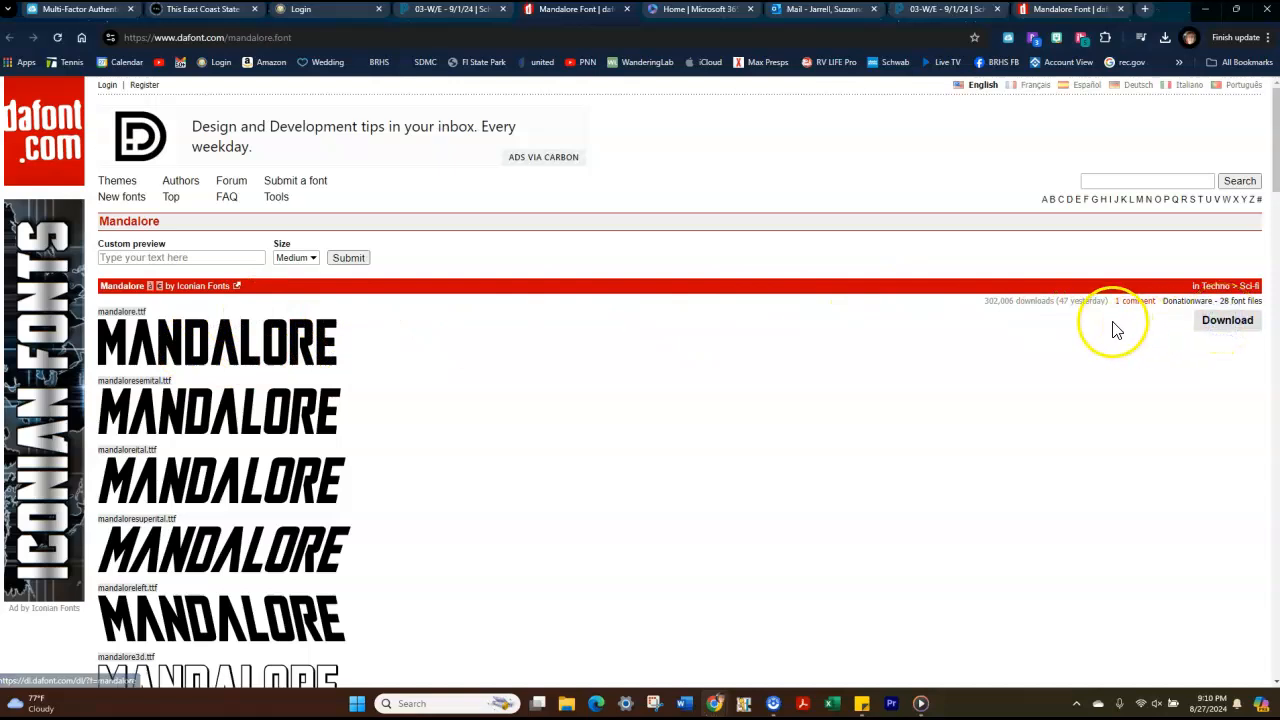
- Download the Mandalore font as mandalore.zip, then open the archive and look through its font files
click(1167, 40)
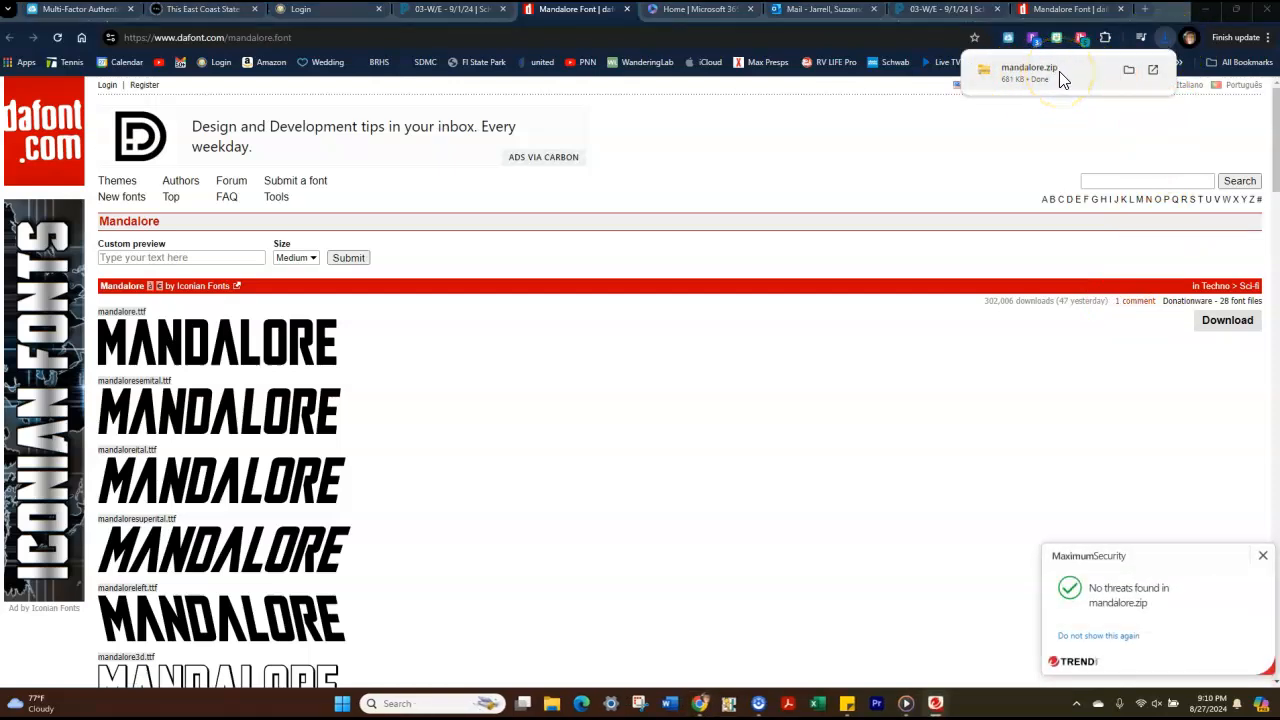
click(1030, 70)
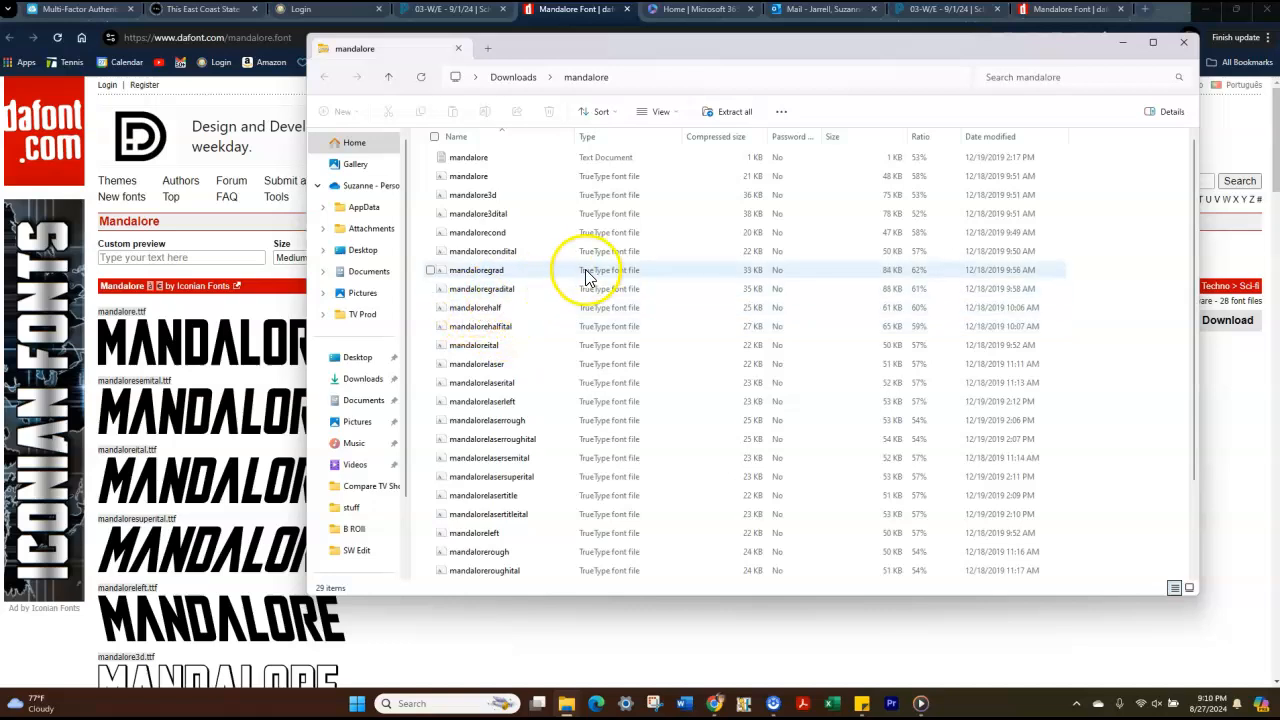
scroll(541, 312, down, 2)
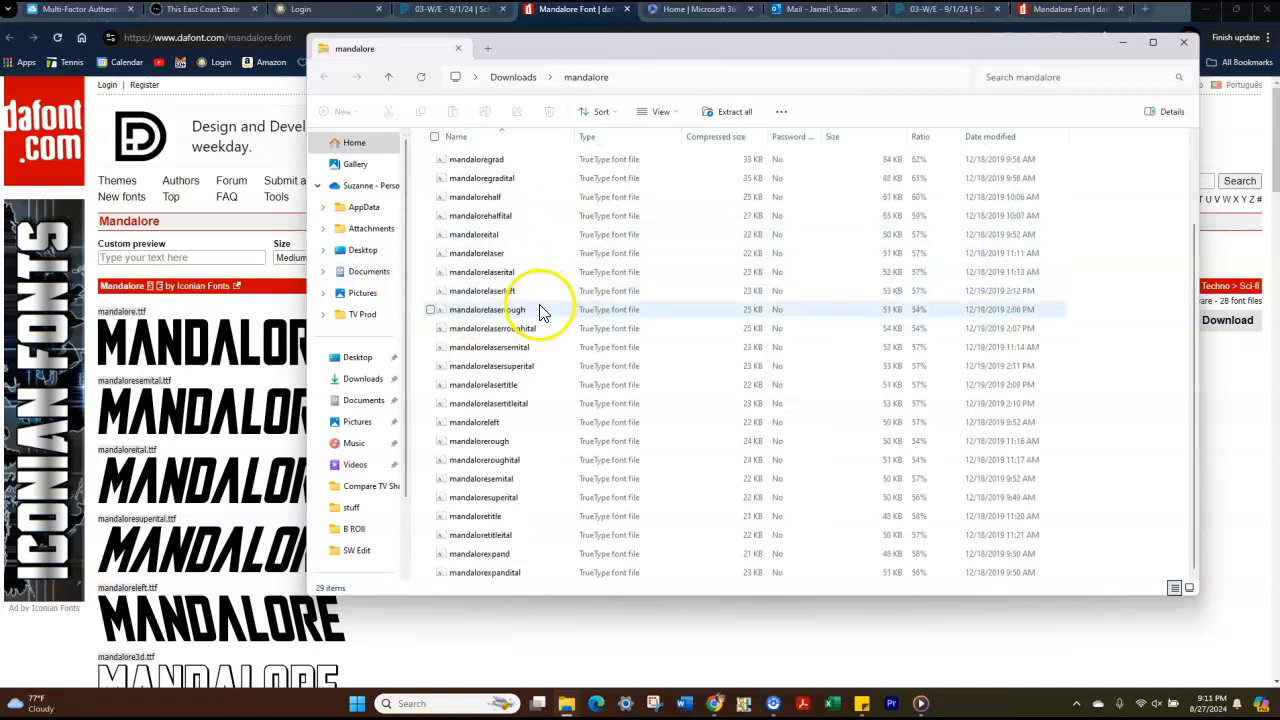
scroll(537, 328, up, 2)
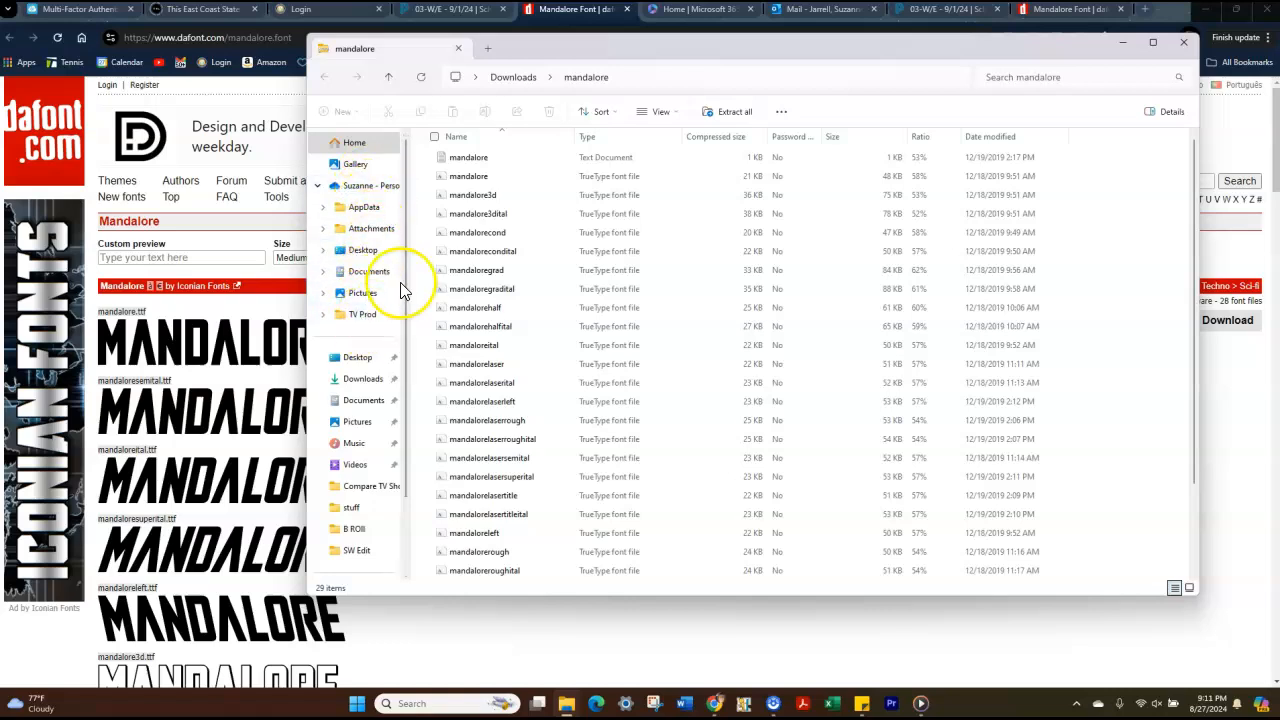
- Extract all files from the mandalore archive in Downloads into the suggested mandalore folder
click(360, 381)
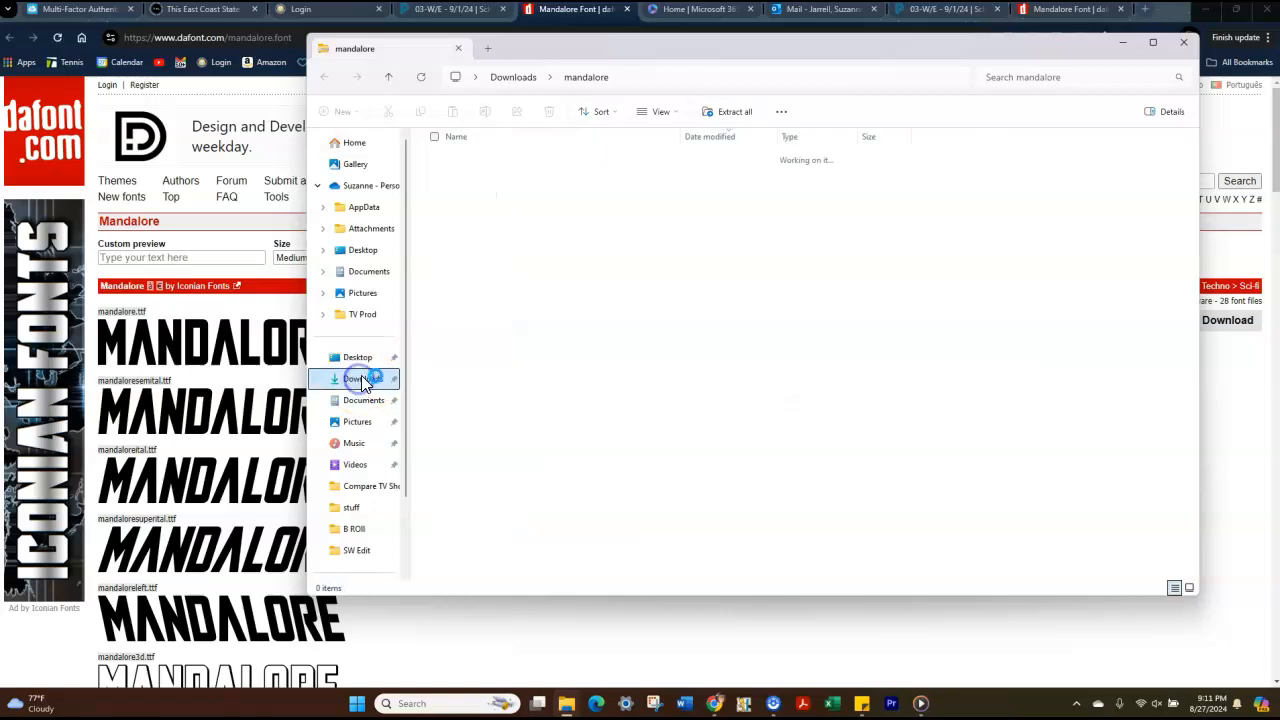
click(447, 180)
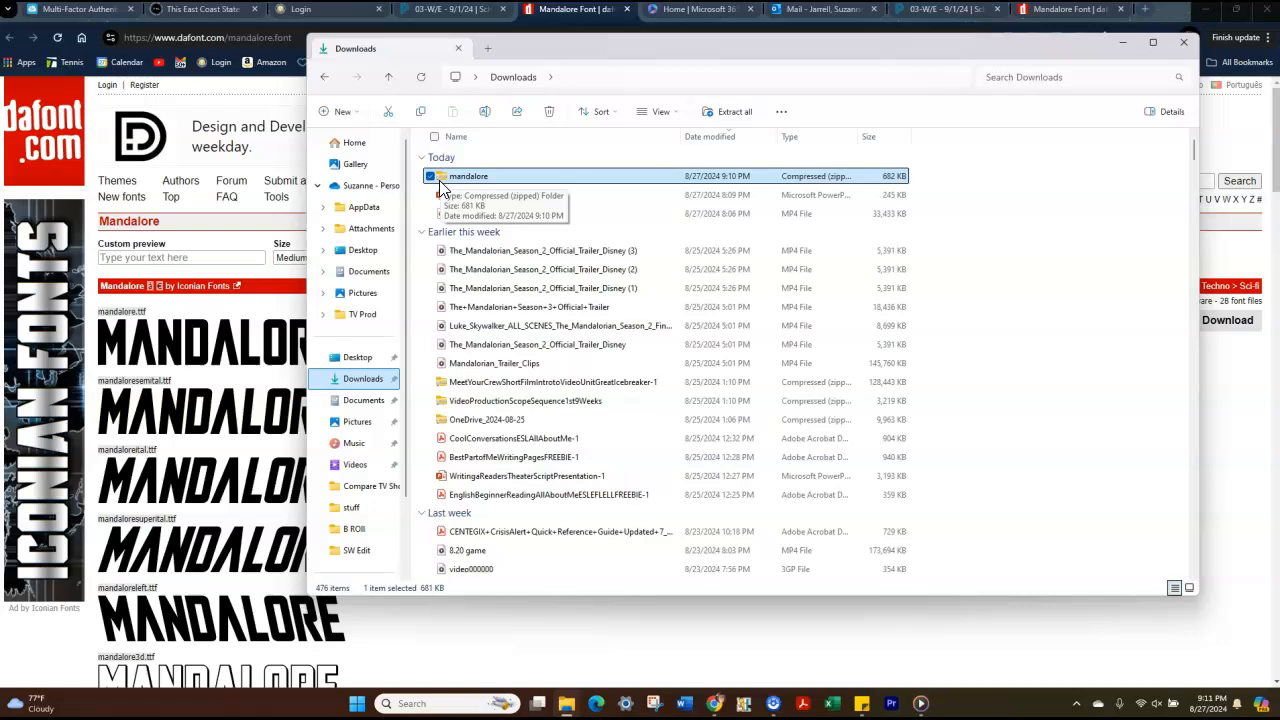
click(478, 179)
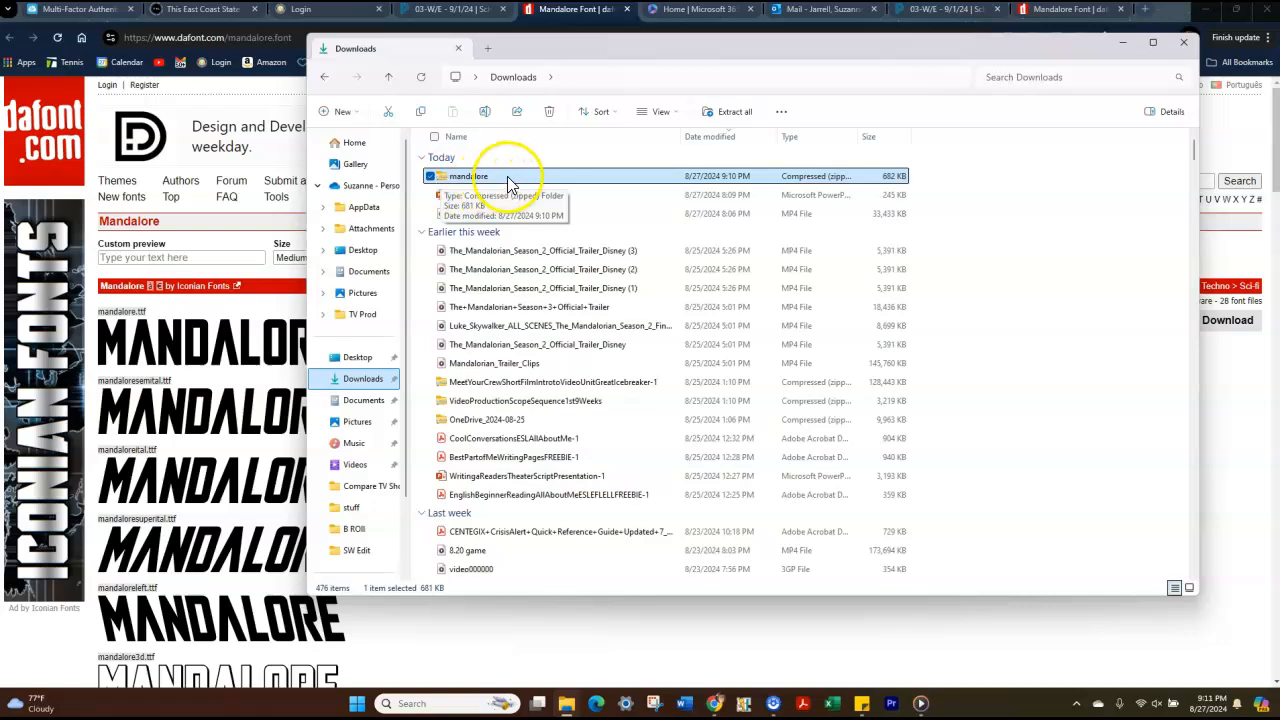
double_click(508, 184)
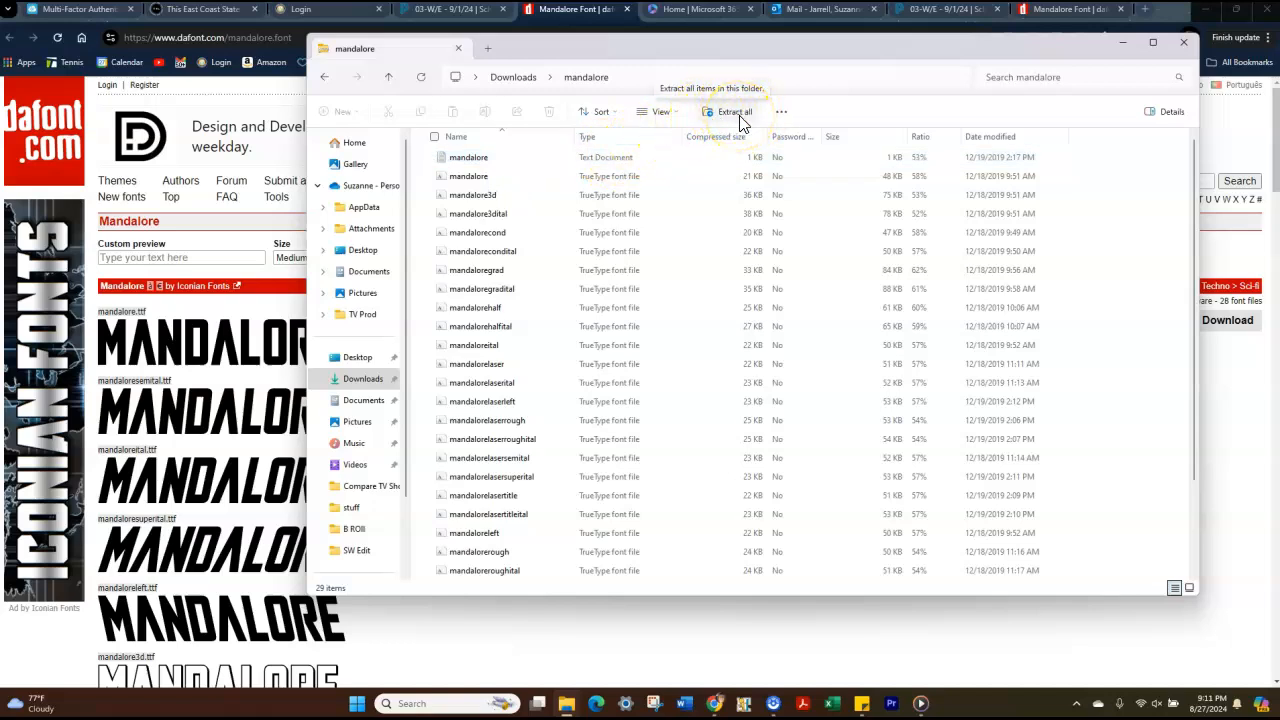
click(738, 116)
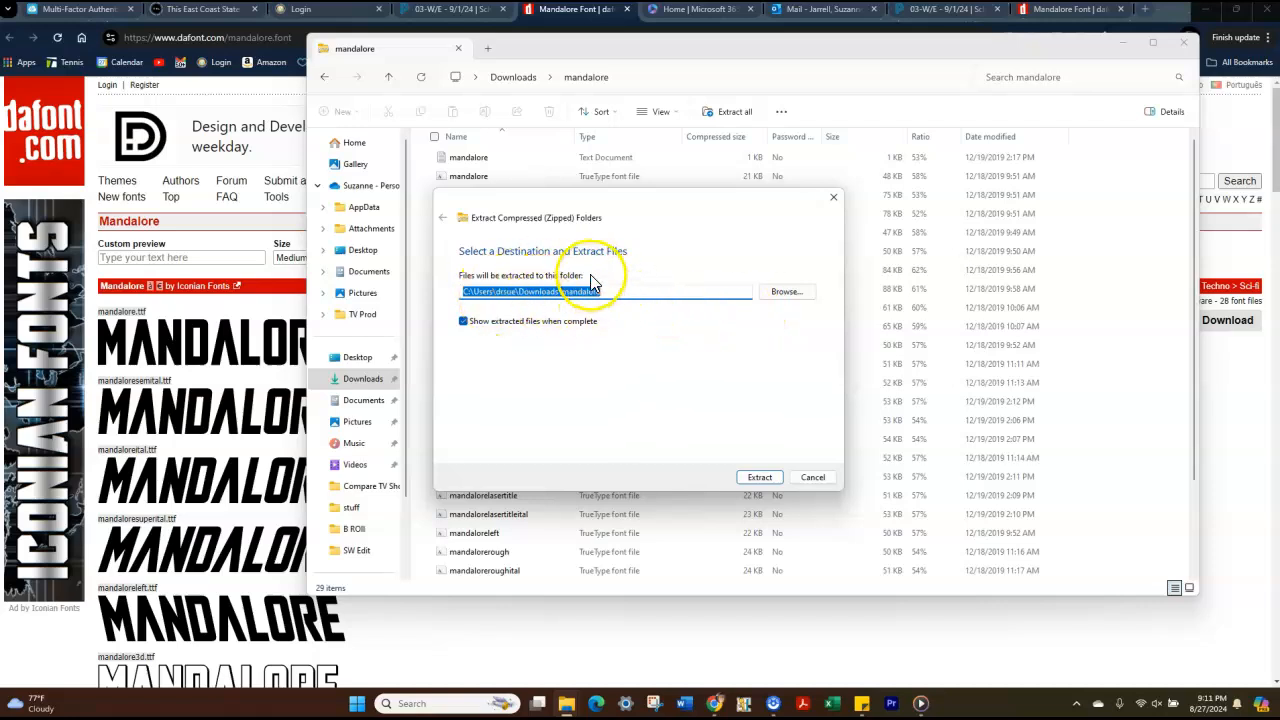
click(759, 478)
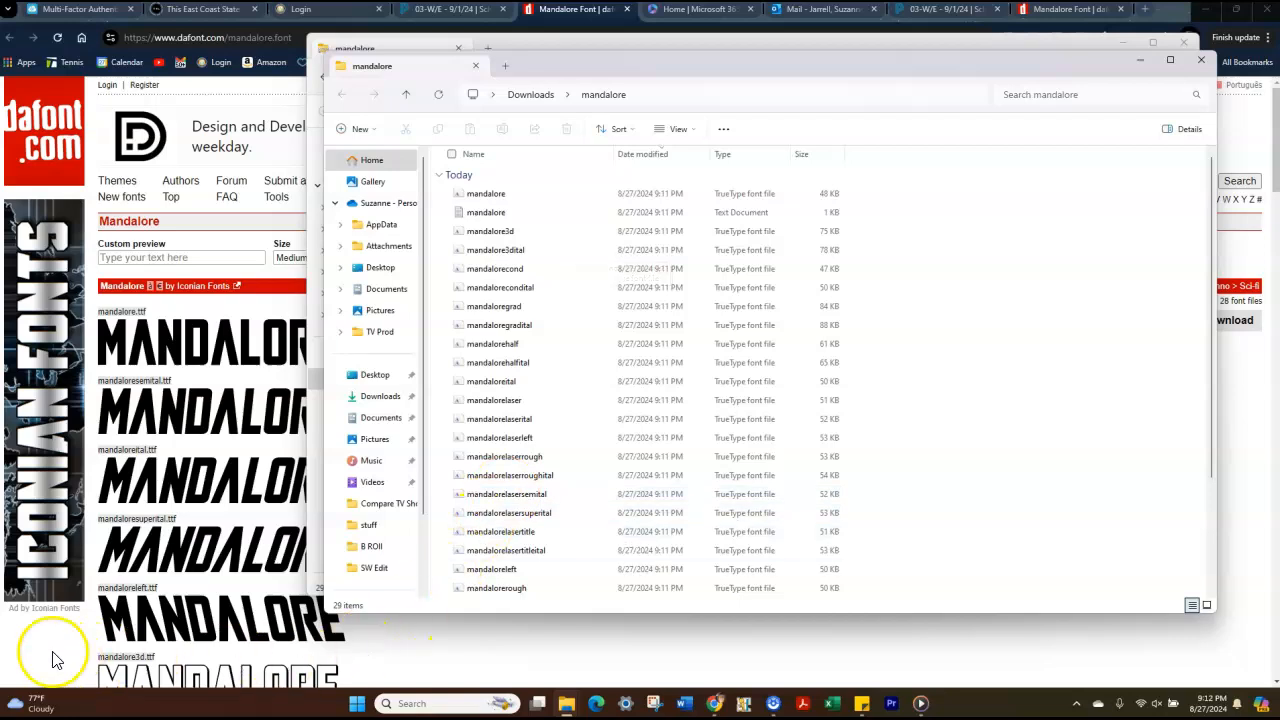
- Install the regular mandalore TrueType font from the extracted folder and close the font preview and folder windows
click(460, 194)
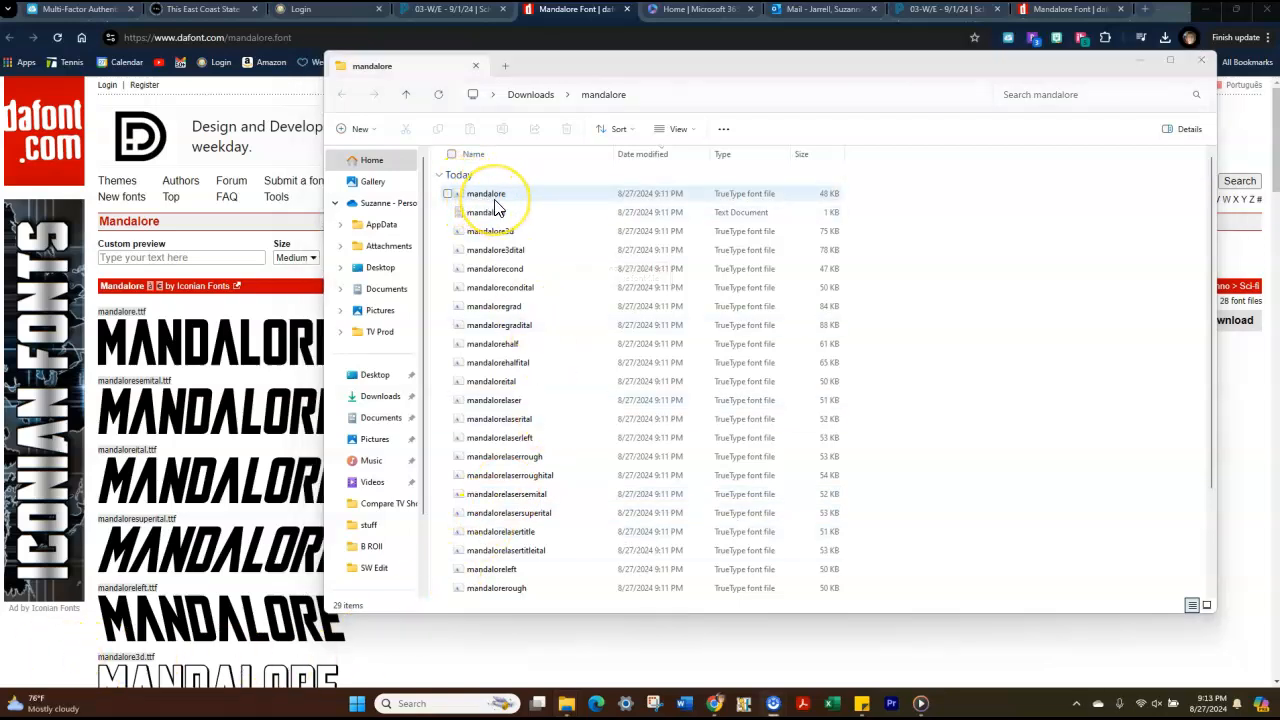
double_click(495, 195)
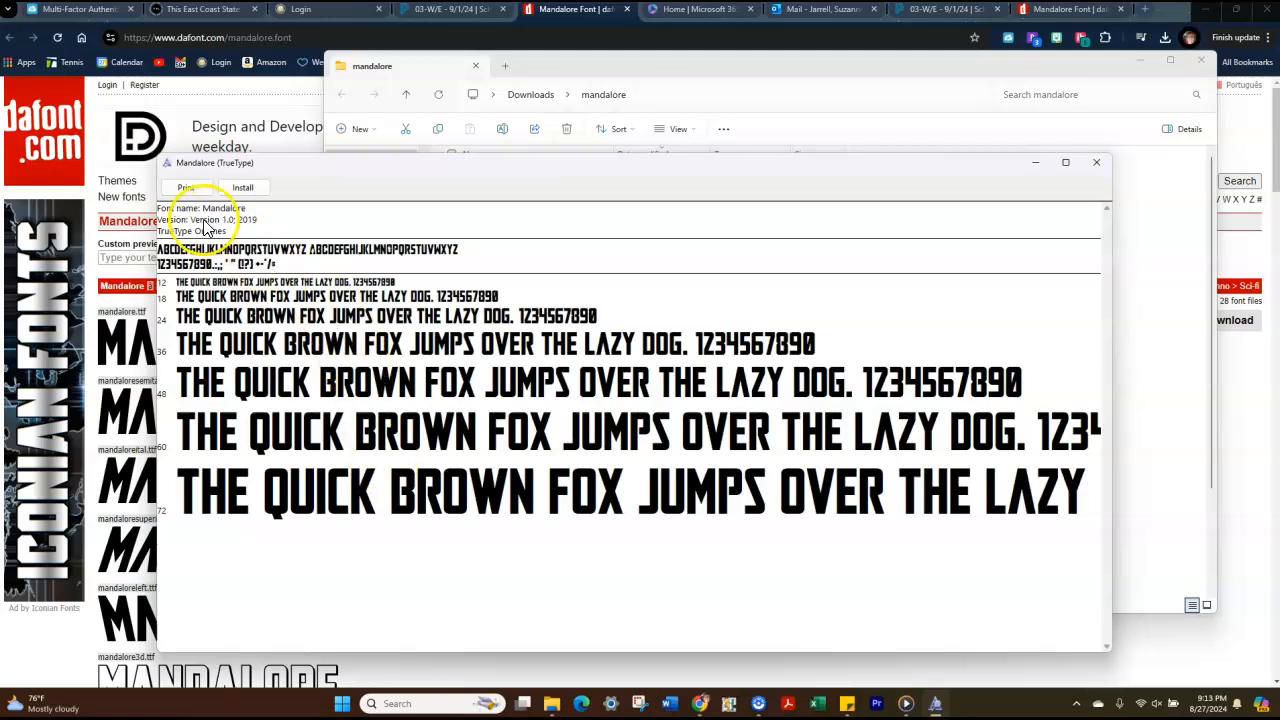
click(245, 190)
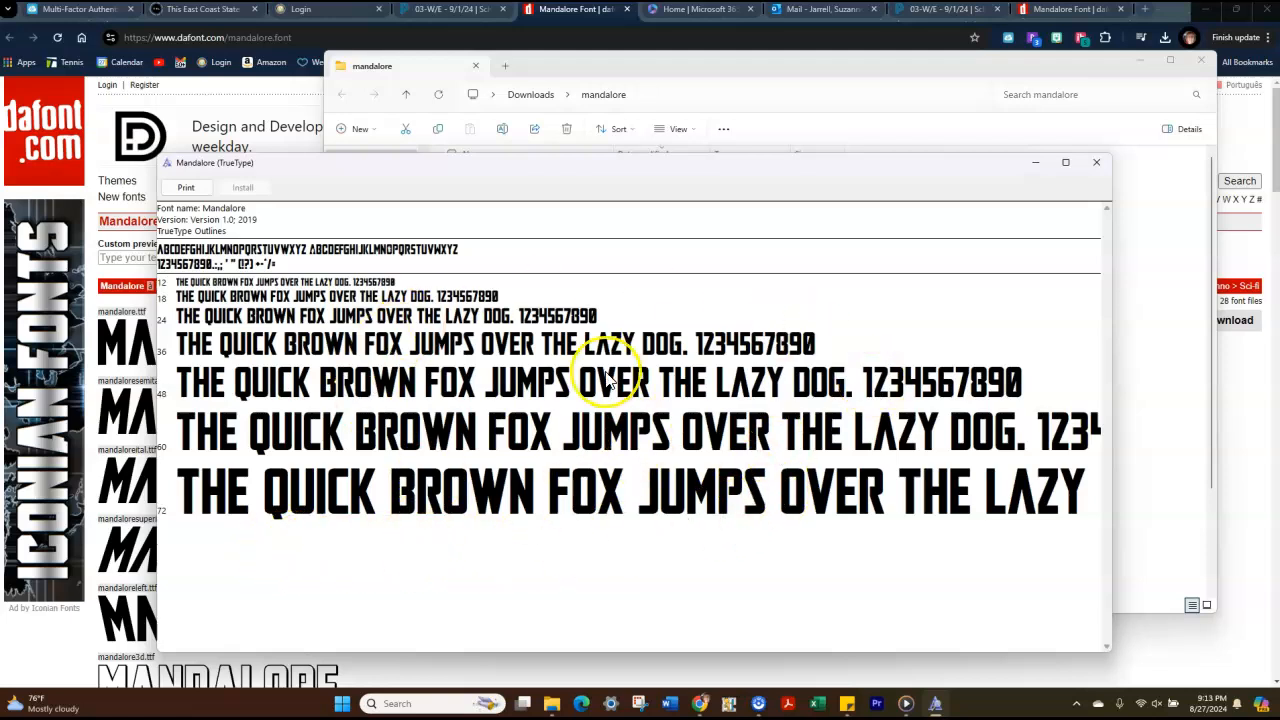
click(1104, 166)
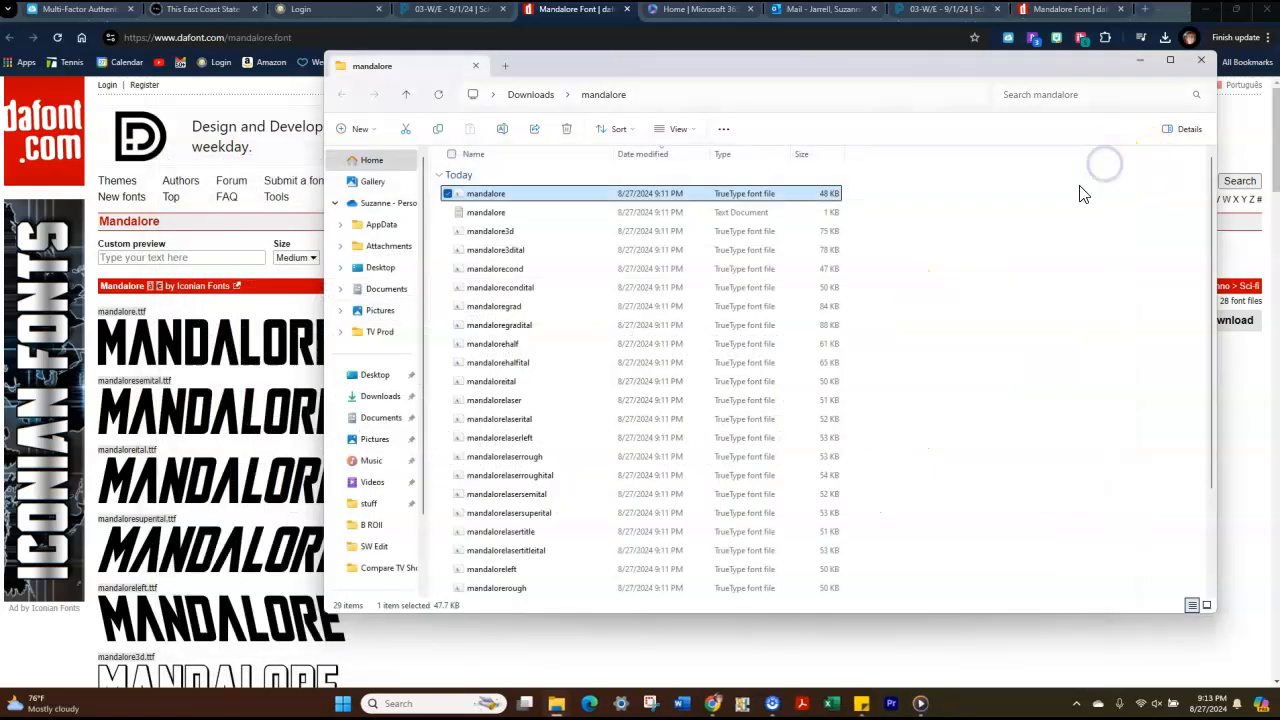
click(1202, 66)
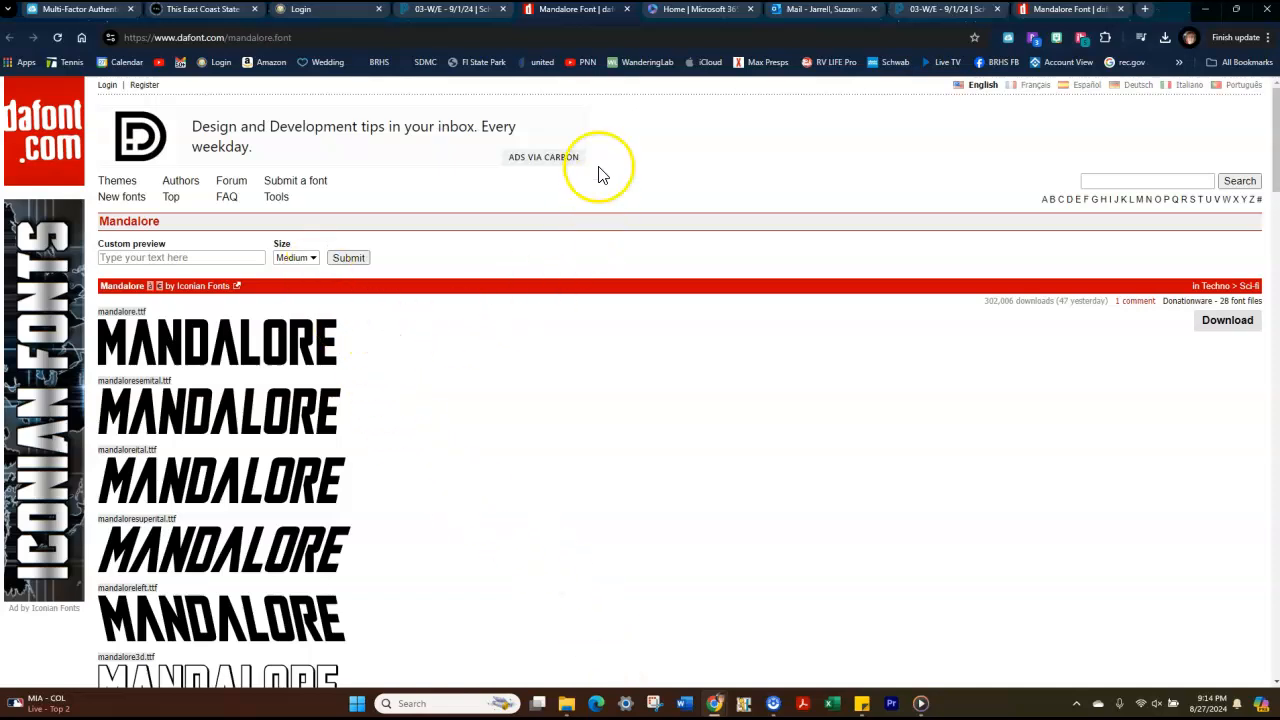
- Return to the 03-W/E - 9/1/24 course folder and open Planet Surface.jpg from Mandalorian Graphics
click(445, 12)
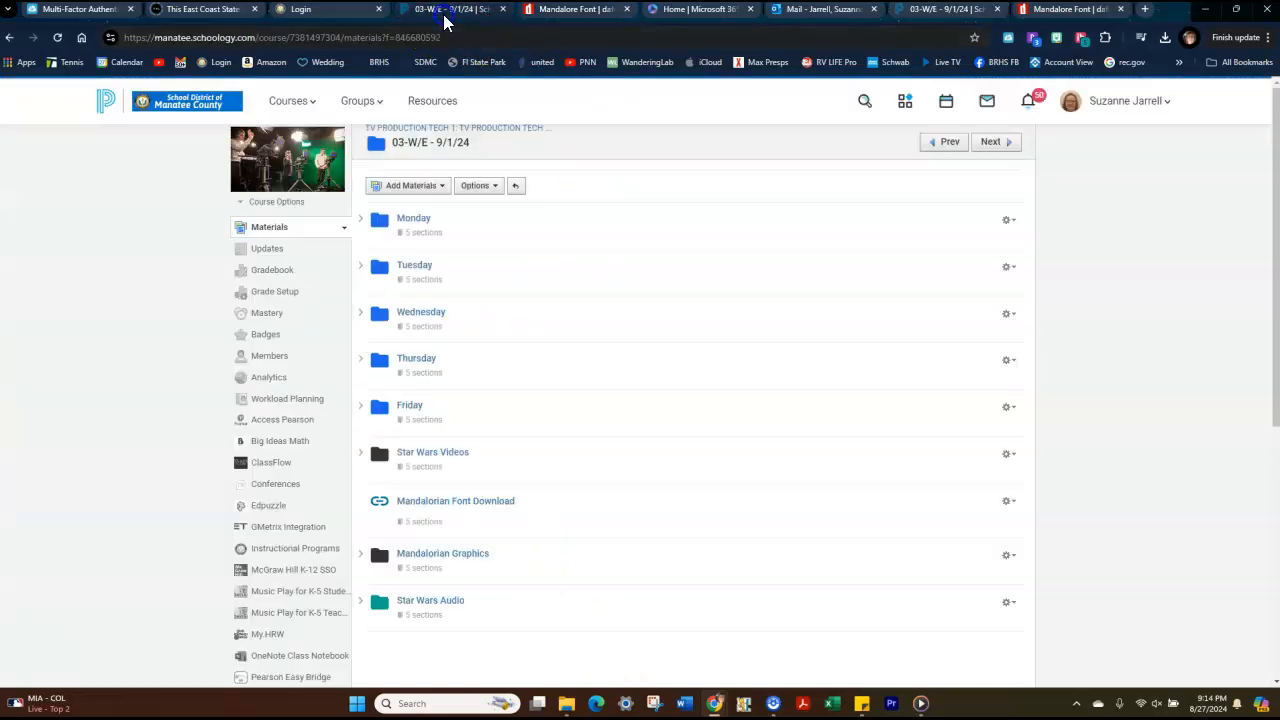
click(452, 556)
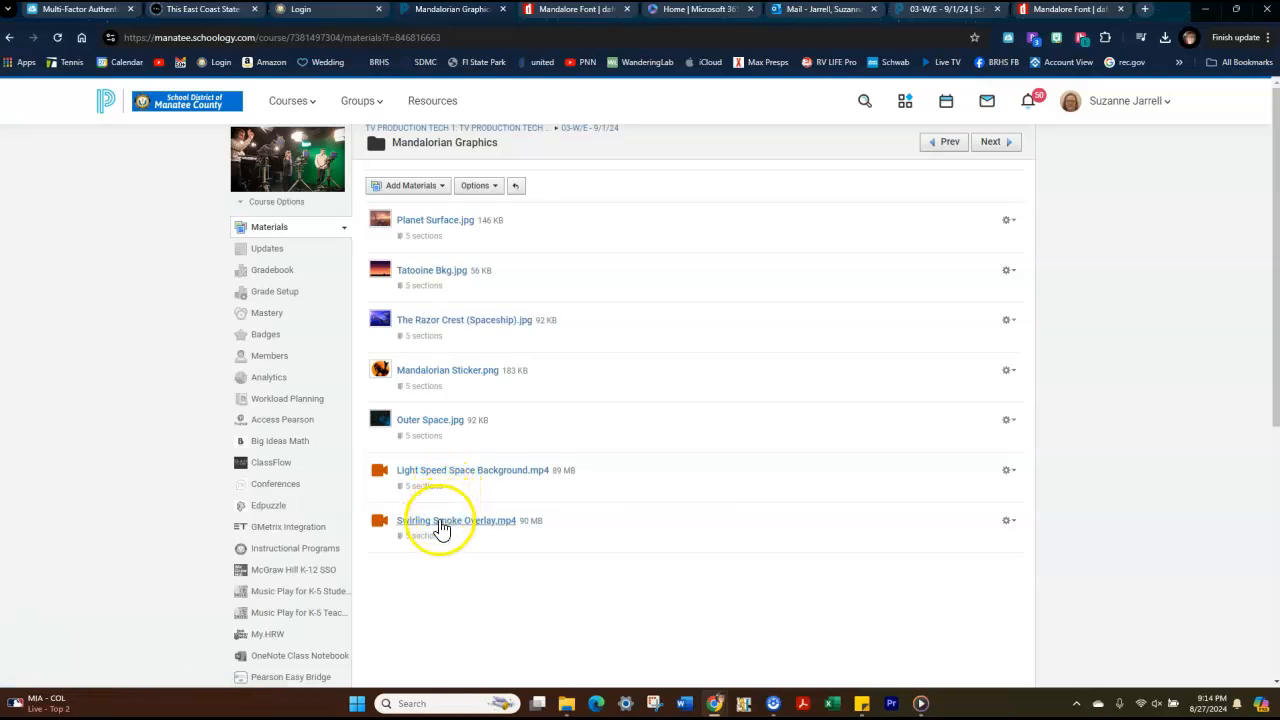
click(432, 222)
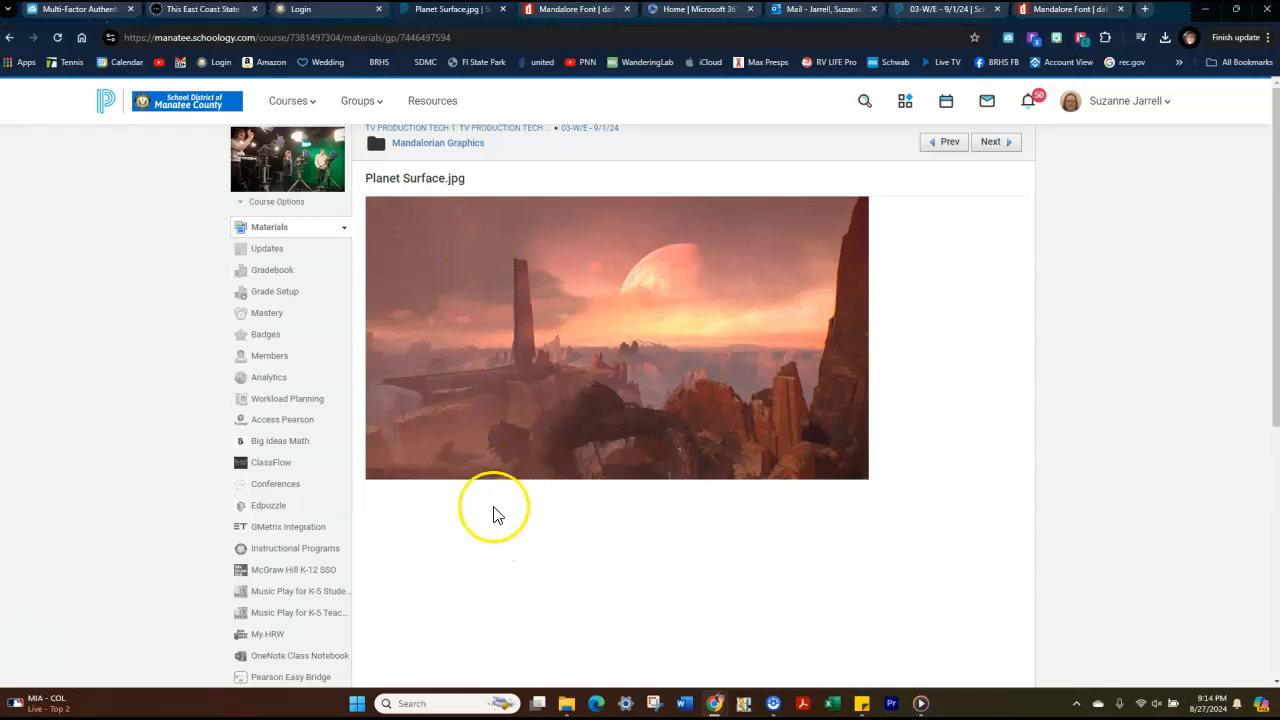
- Save the planet surface image as the JPEG Planet_Surface in the personal drive's TV Prod > Q1 > SW Edit folder
right_click(581, 352)
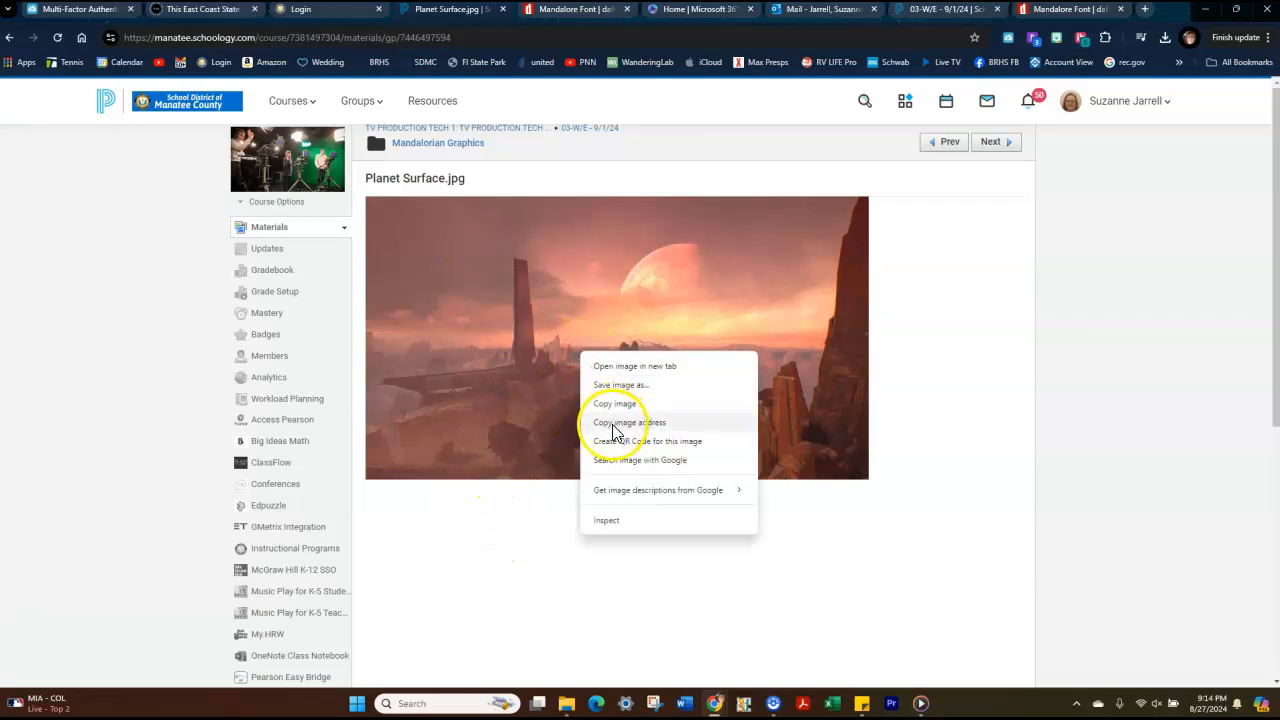
click(611, 387)
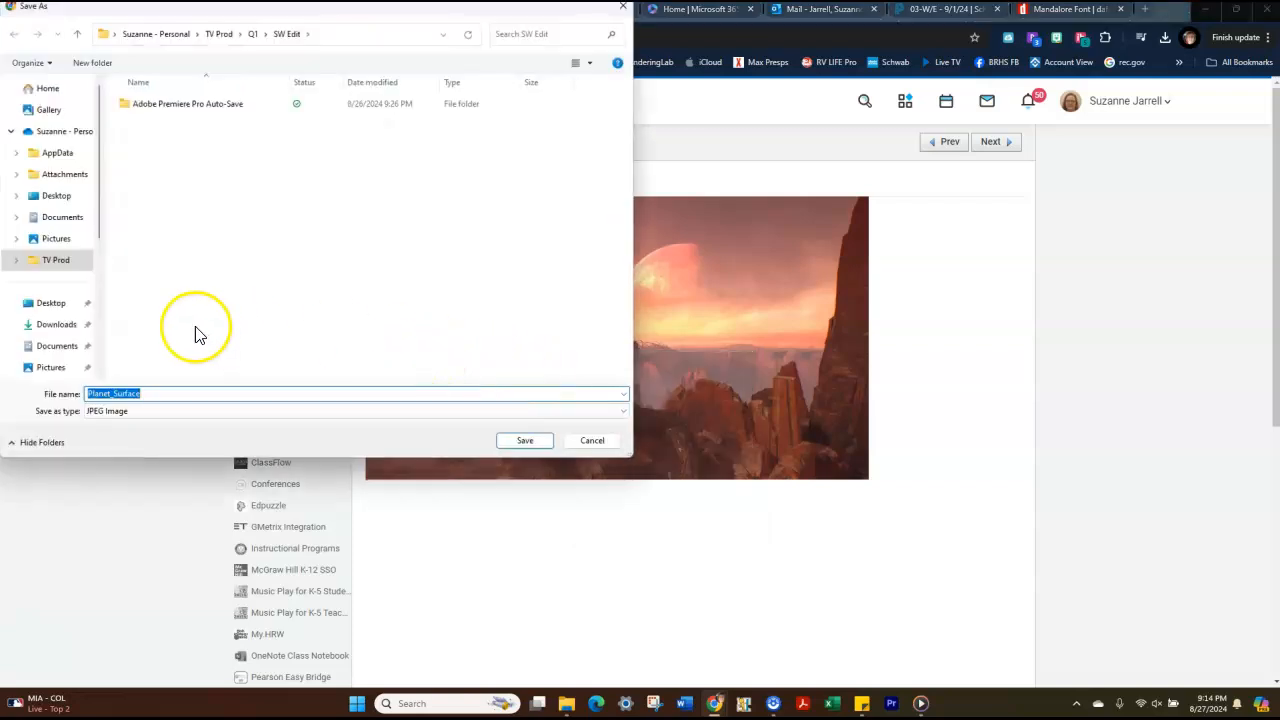
click(38, 133)
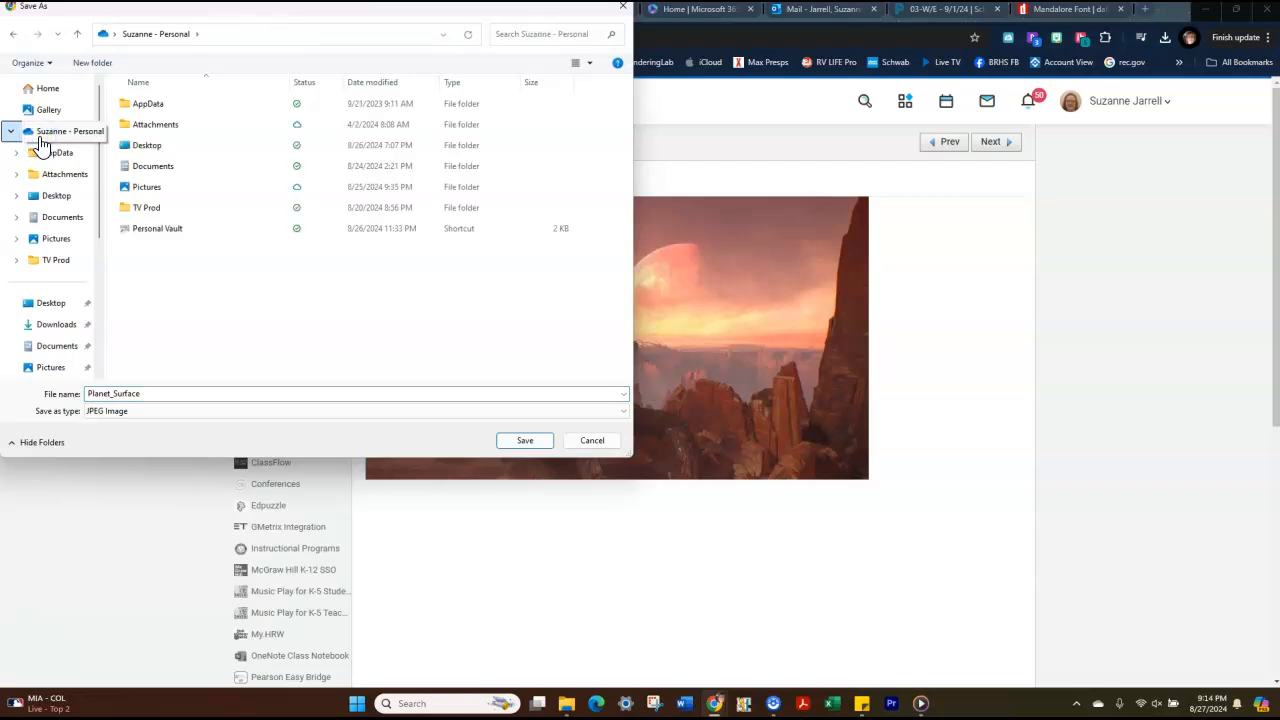
double_click(163, 208)
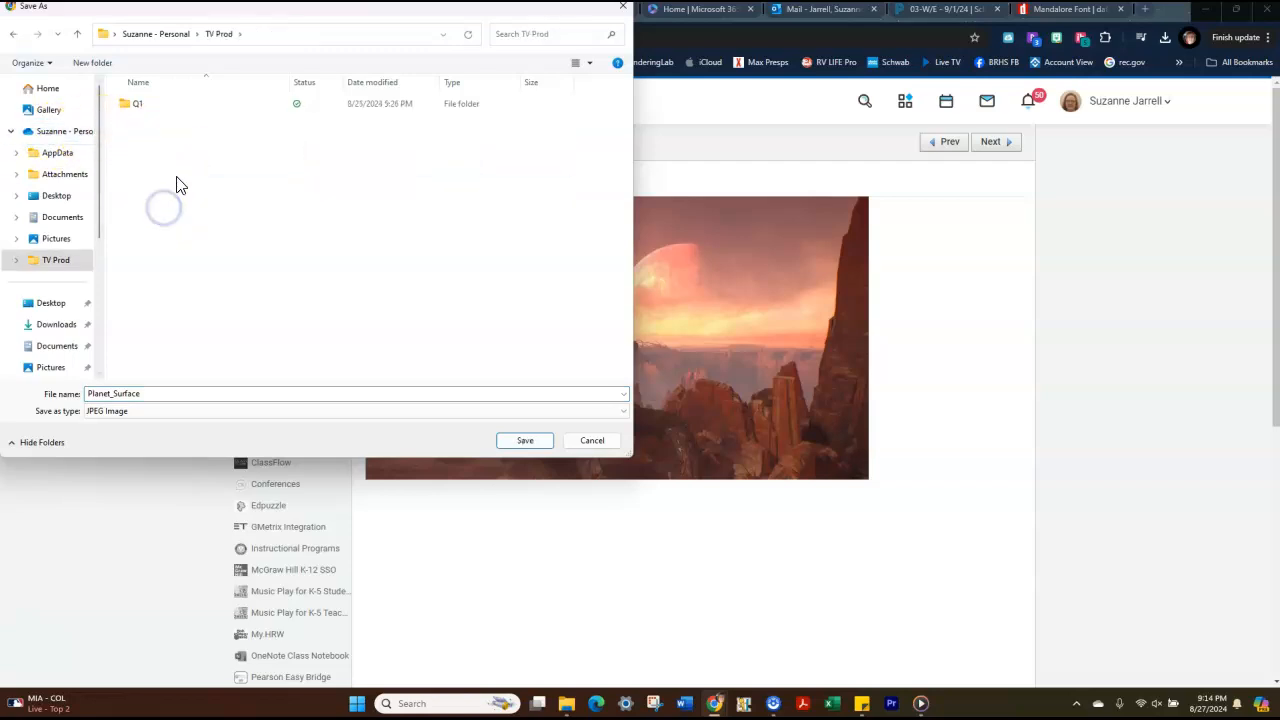
double_click(187, 107)
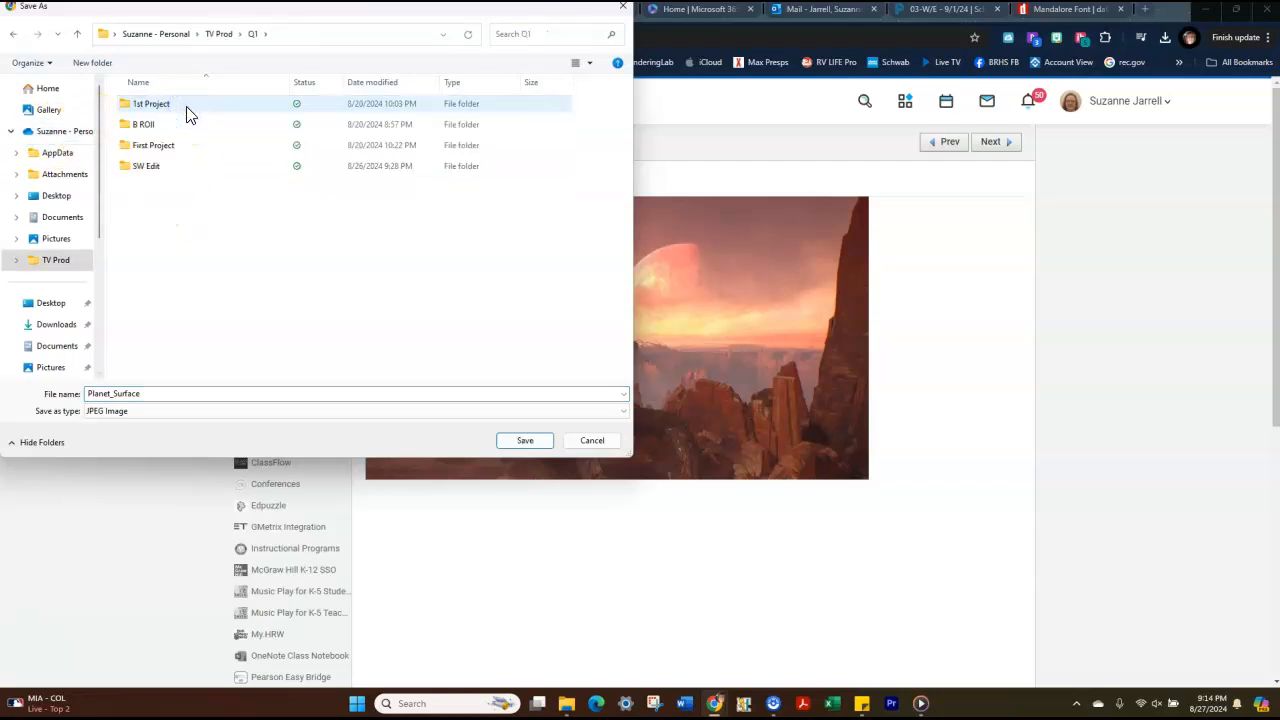
click(173, 170)
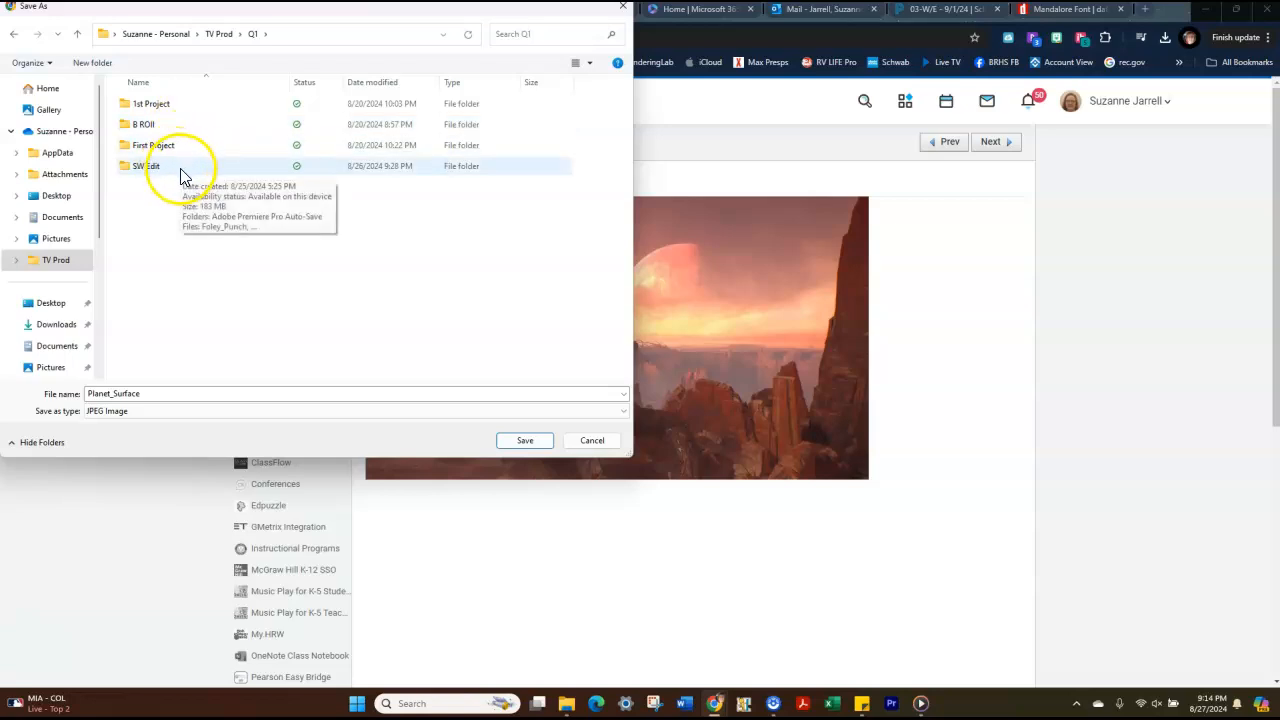
double_click(176, 170)
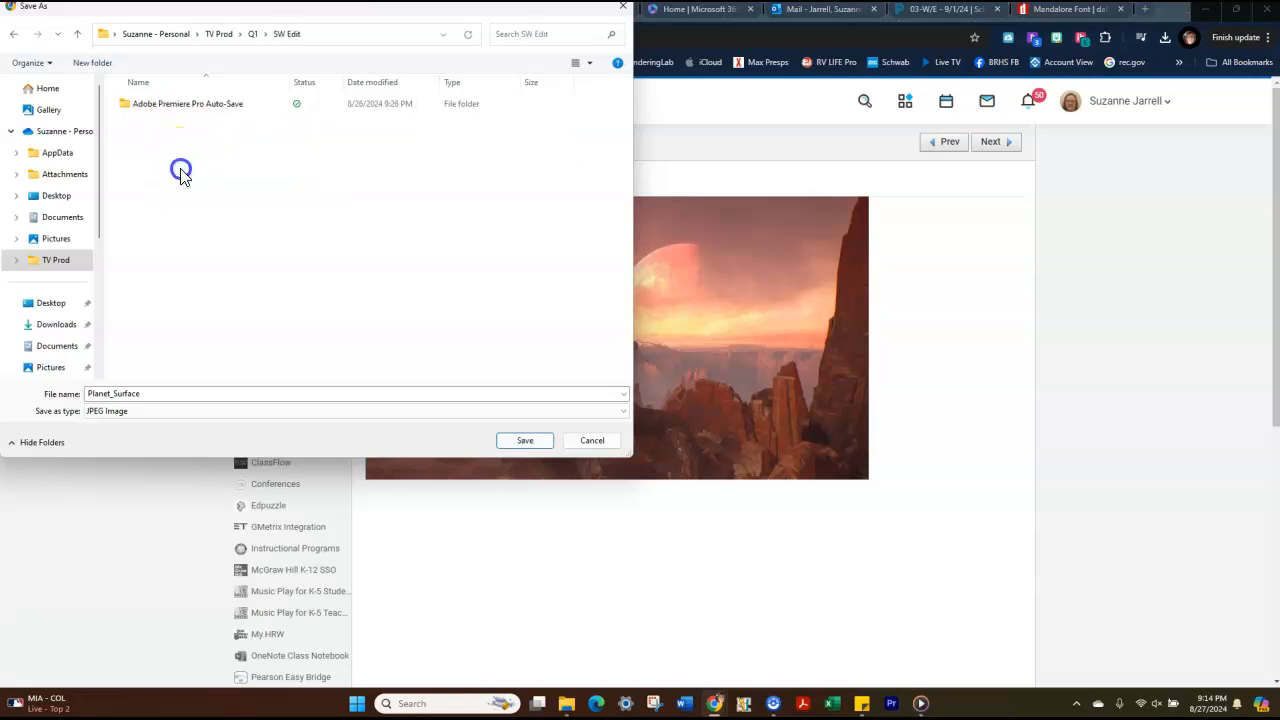
click(537, 448)
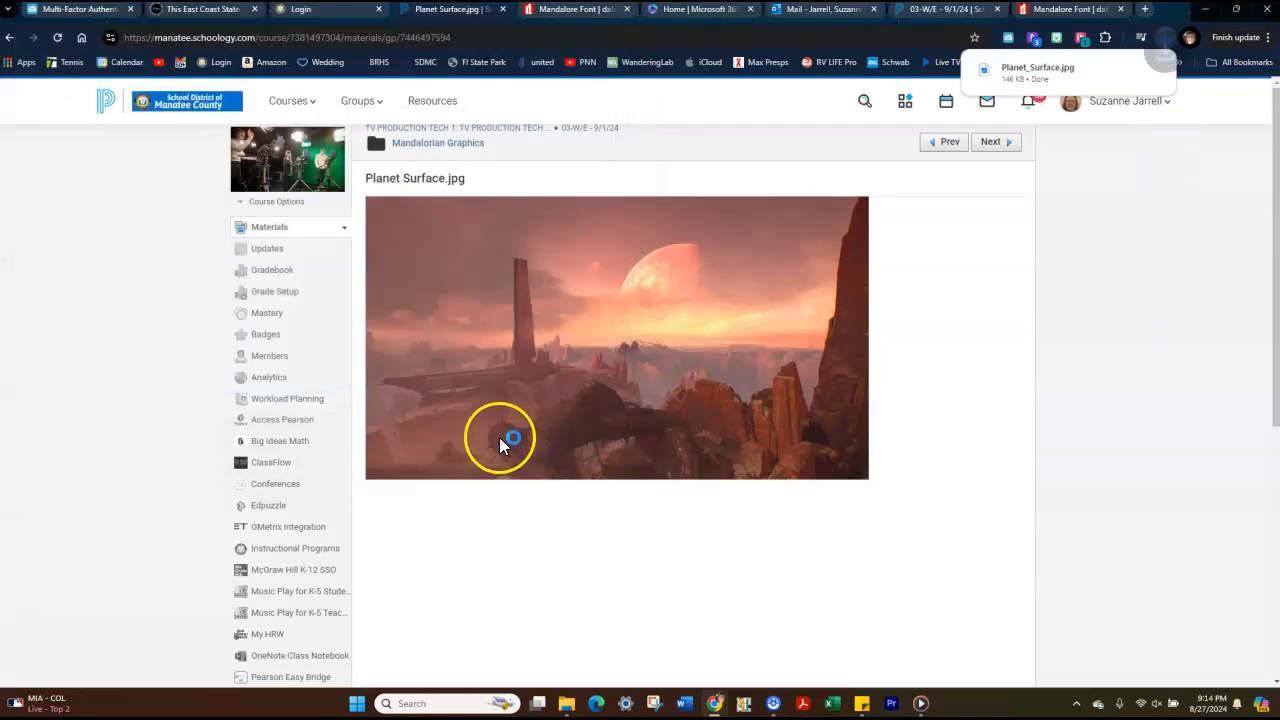
- Open Outer Space.jpg from Mandalorian Graphics and save the image as the JPEG Outer+Space in the SW Edit folder
click(461, 145)
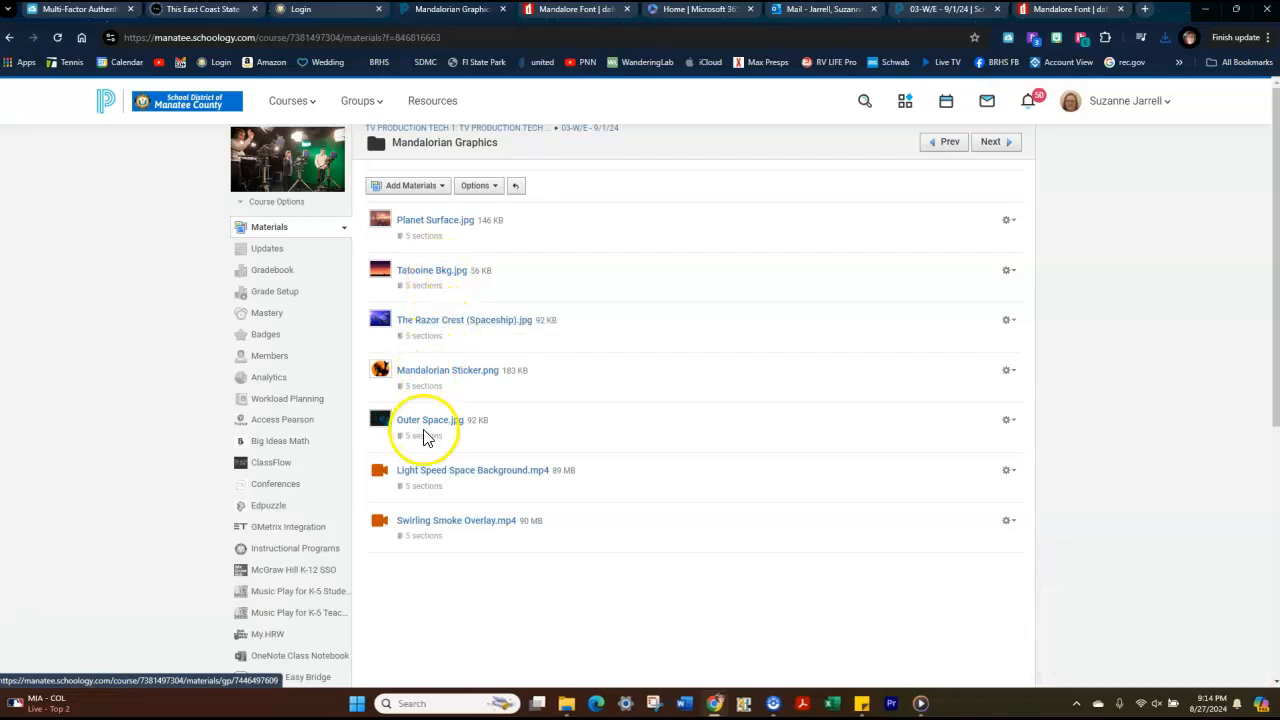
click(419, 424)
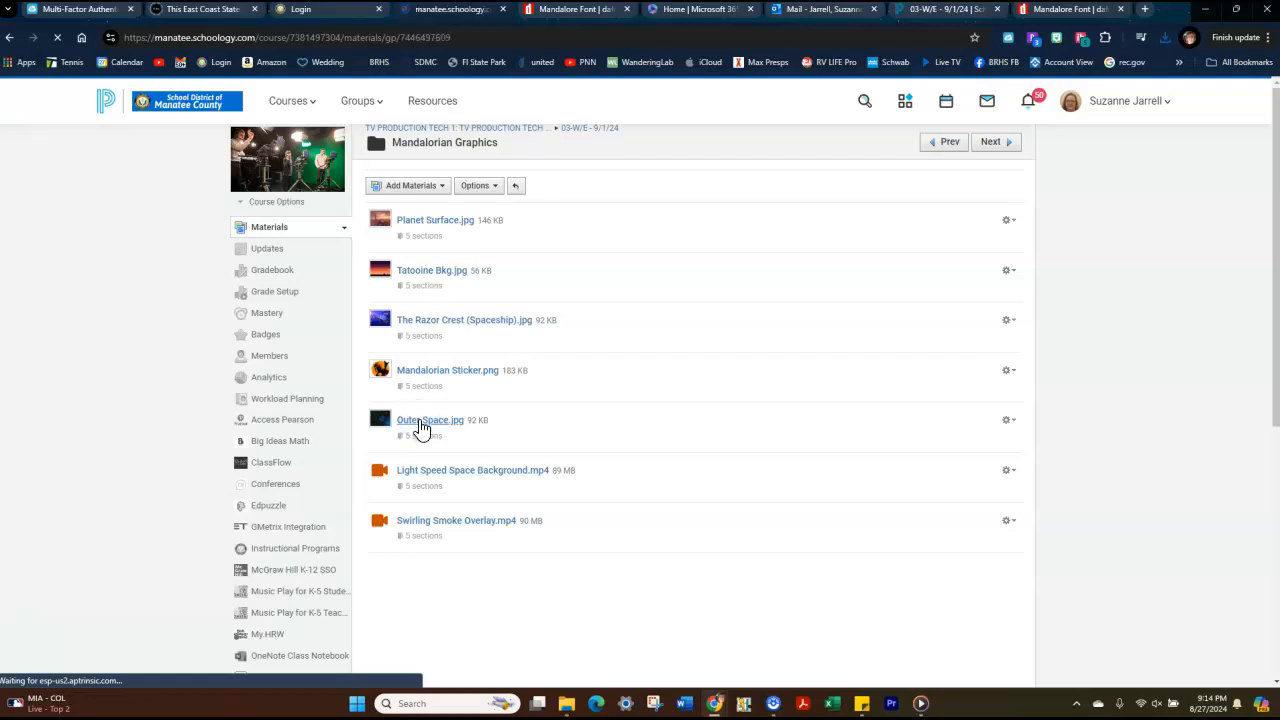
click(463, 410)
right_click(494, 370)
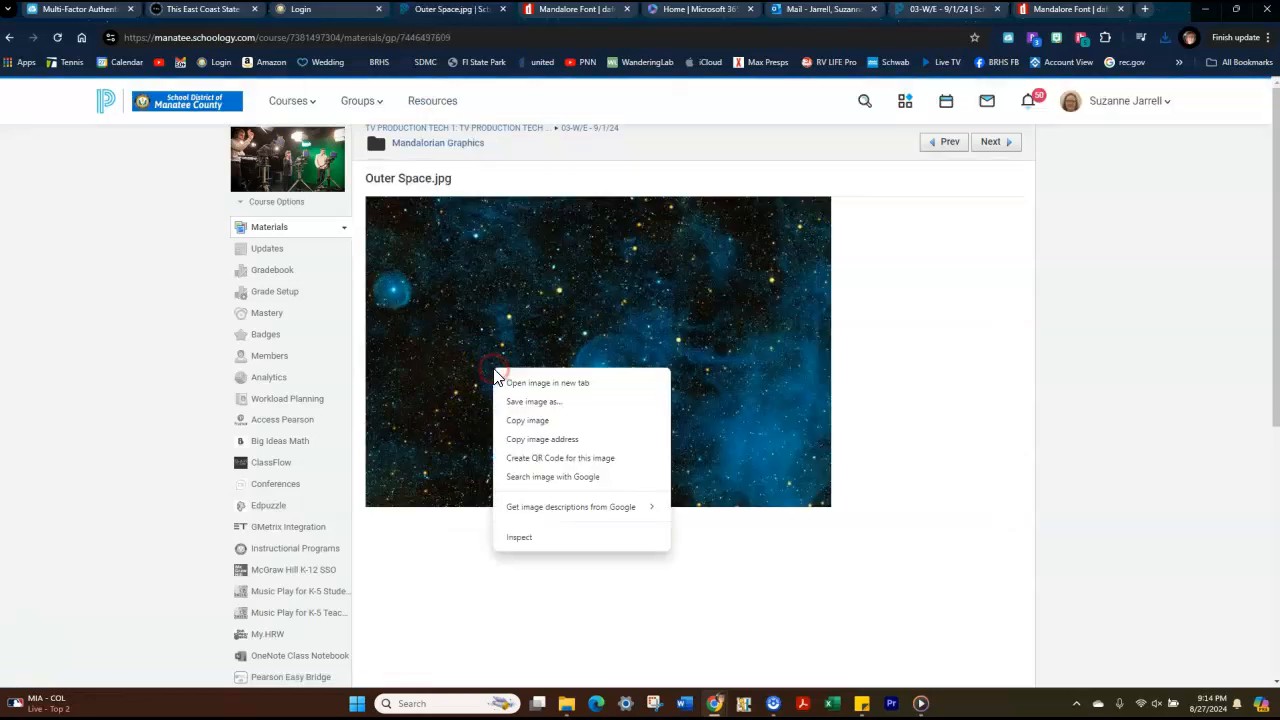
click(517, 402)
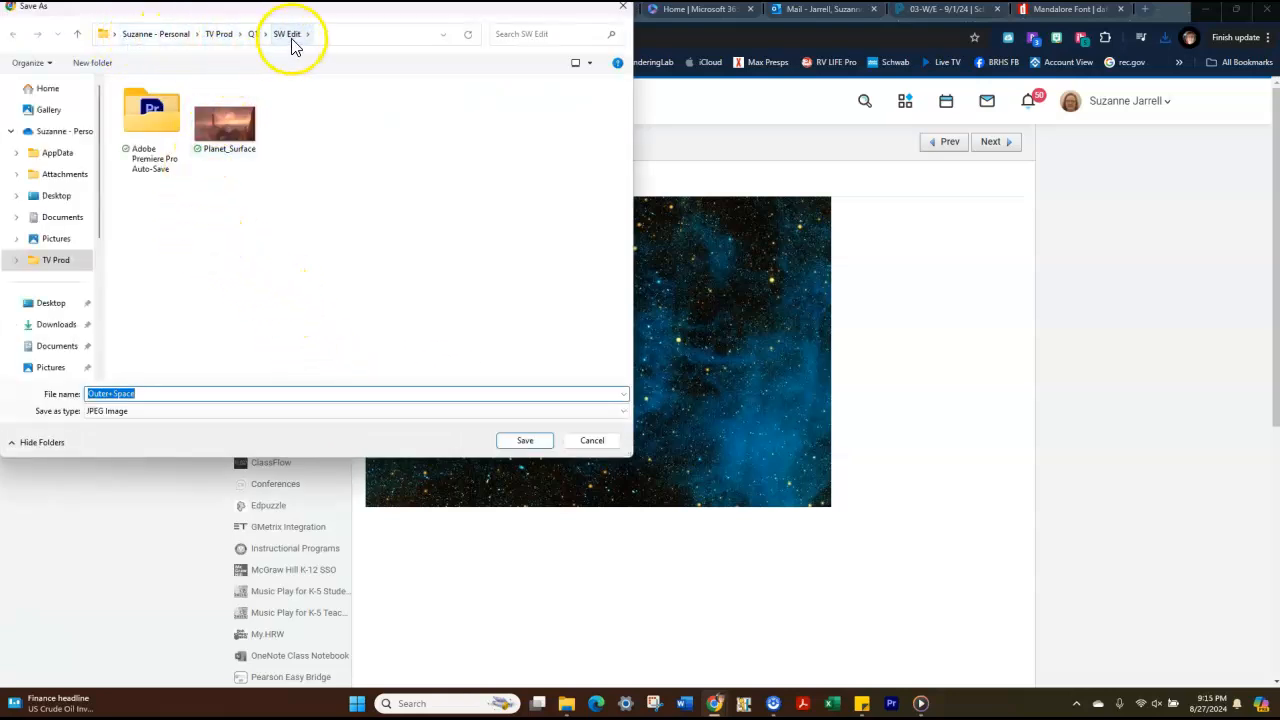
click(526, 441)
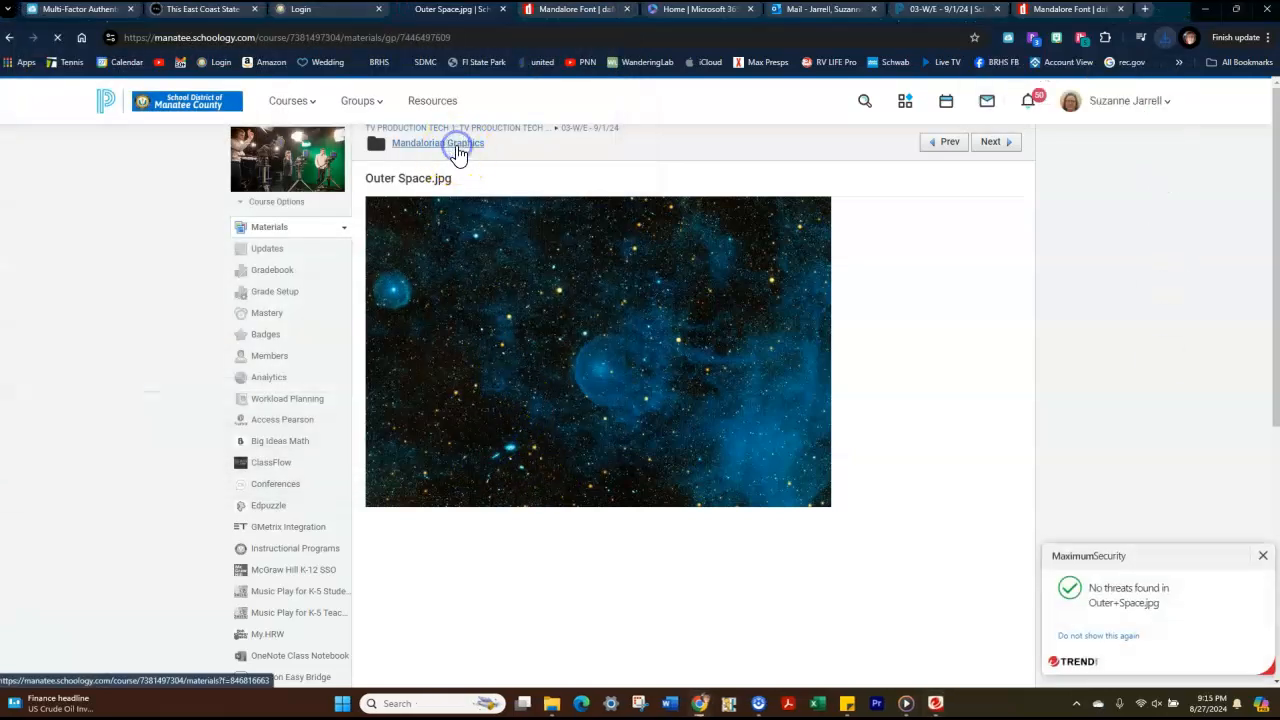
- Open Light Speed Space Background.mp4 from Mandalorian Graphics and save the linked video to the SW Edit folder
click(457, 150)
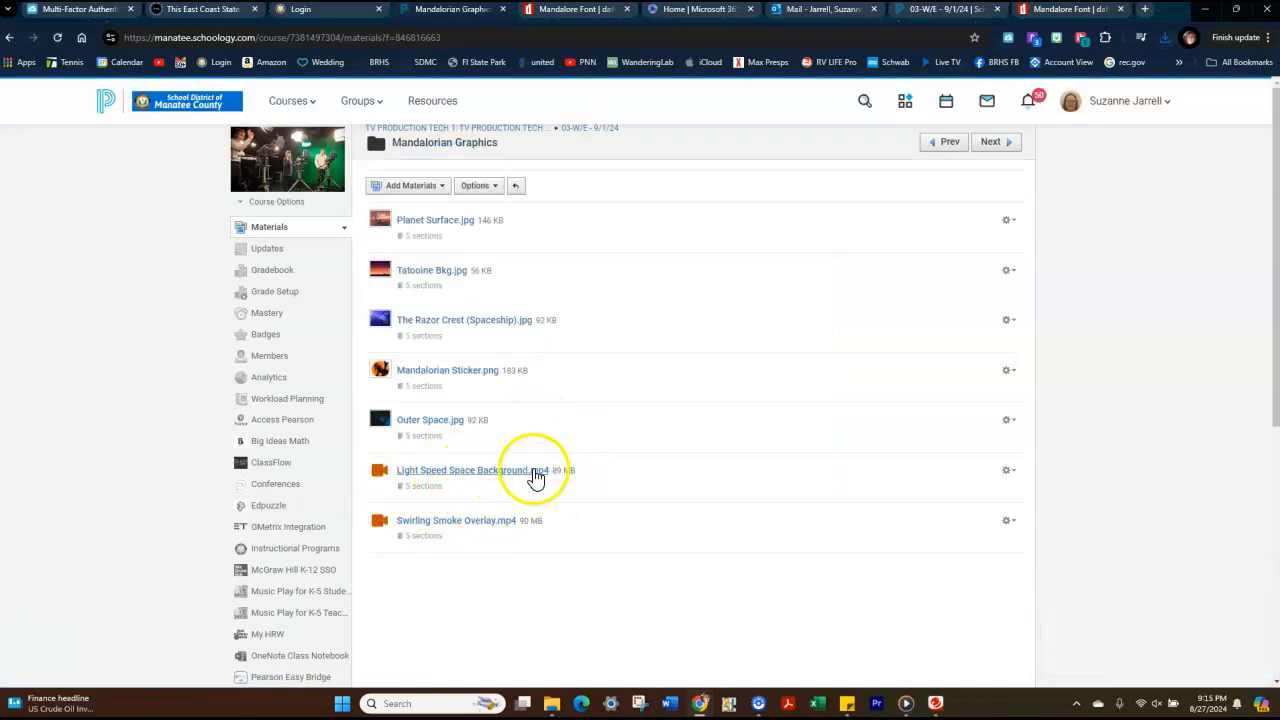
click(478, 472)
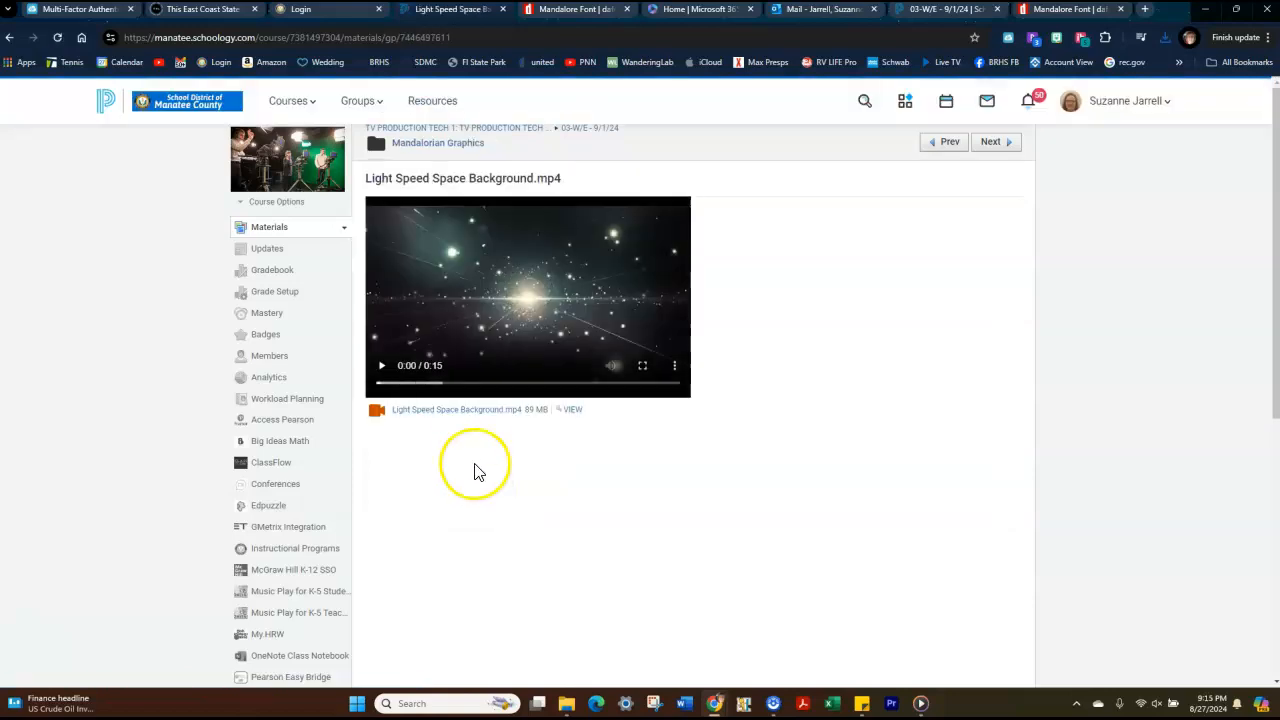
right_click(460, 416)
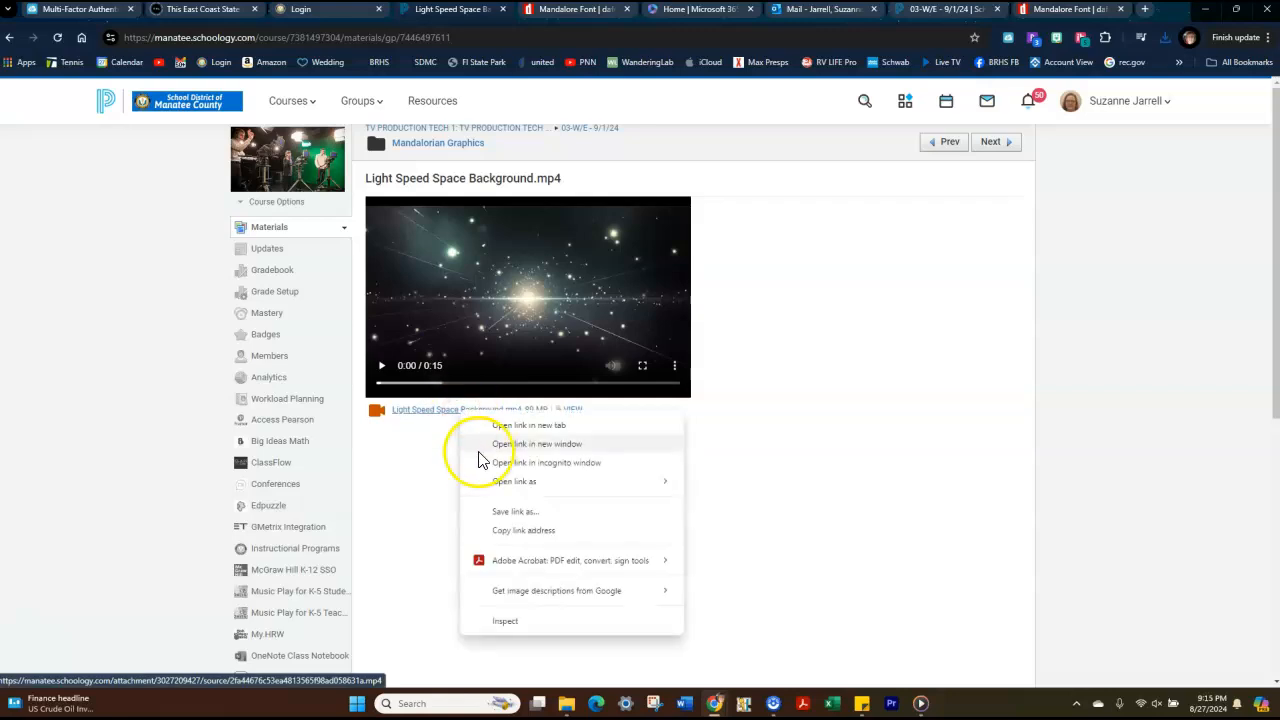
click(498, 514)
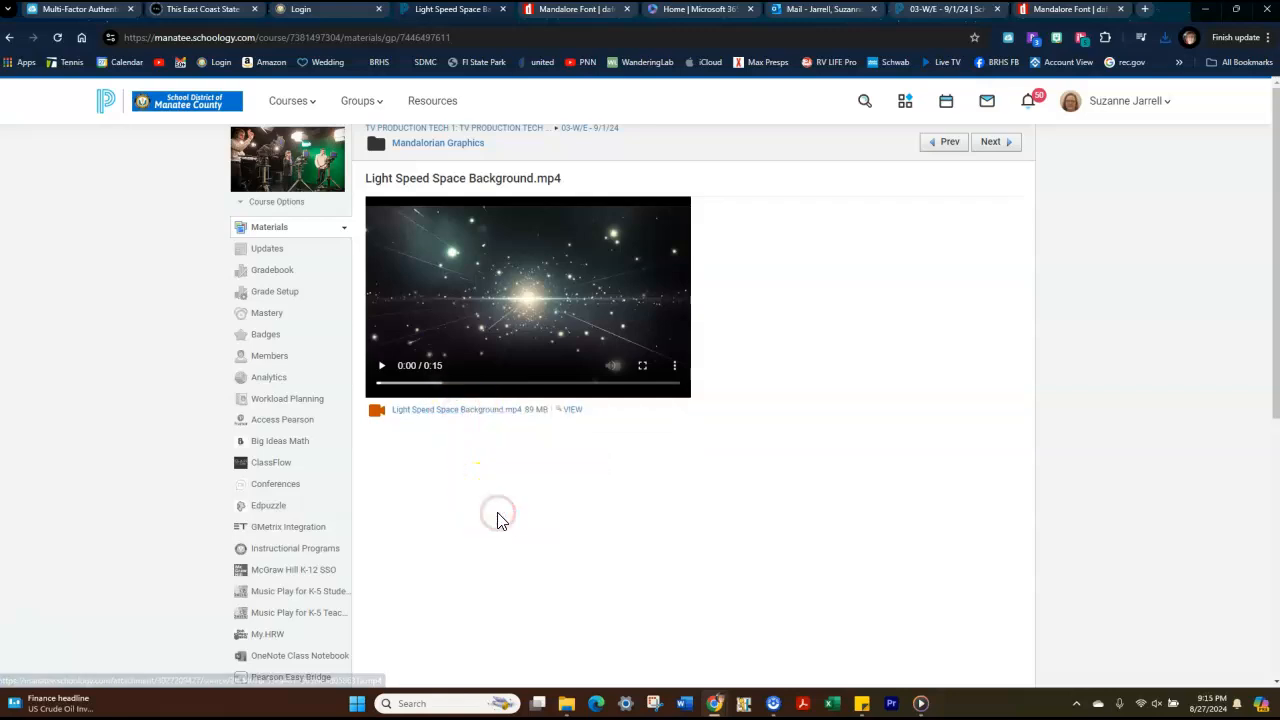
click(129, 396)
click(524, 440)
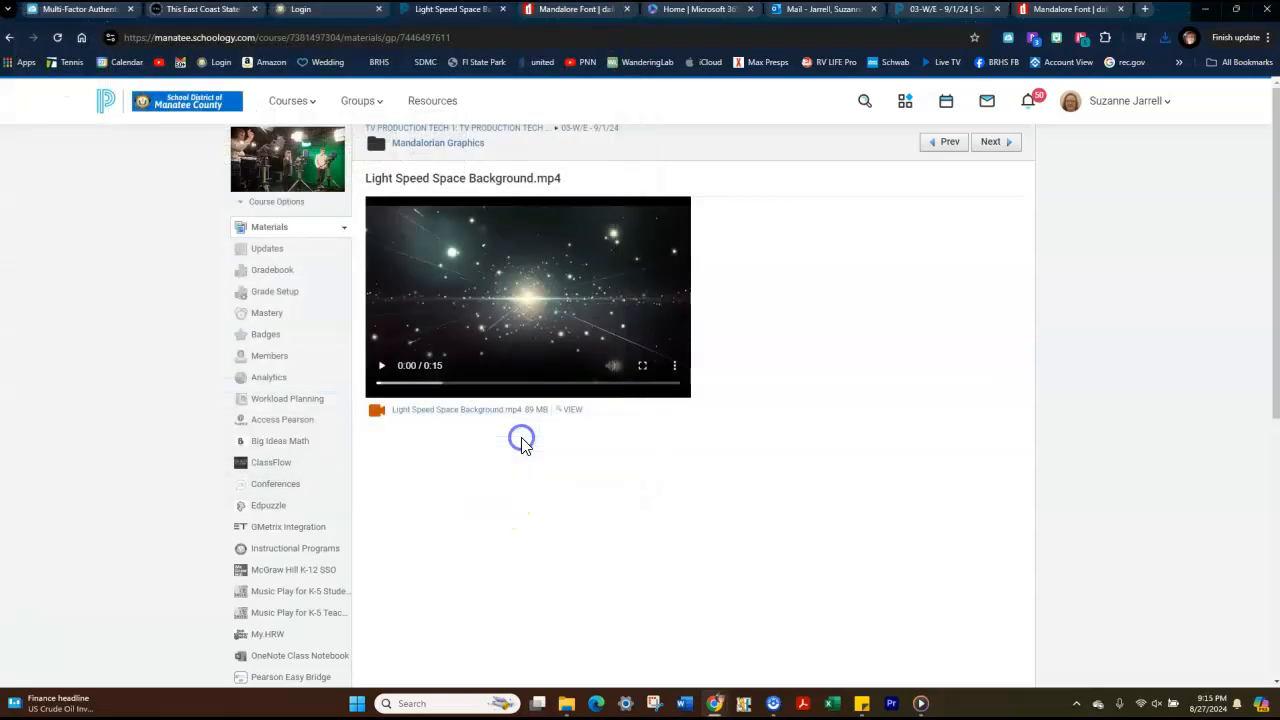
- Open Swirling Smoke Overlay.mp4 from Mandalorian Graphics, save the linked video to the SW Edit folder, and dismiss the security notification
click(447, 146)
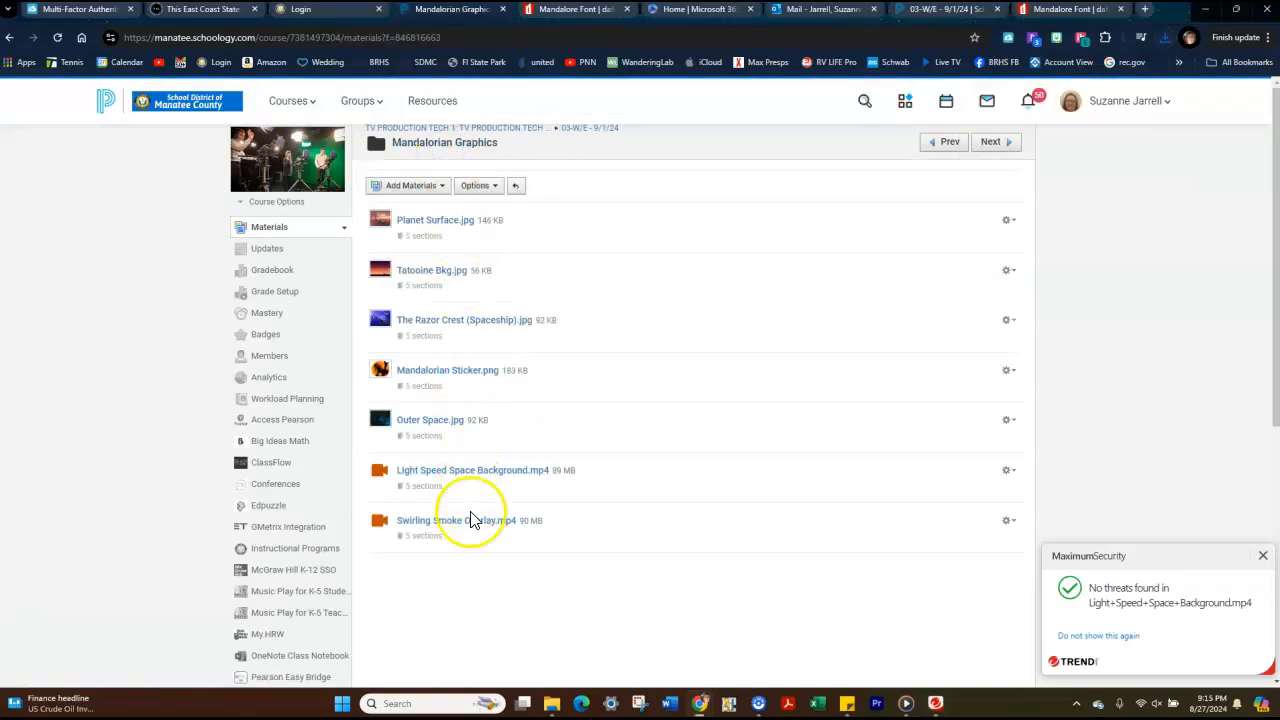
click(472, 522)
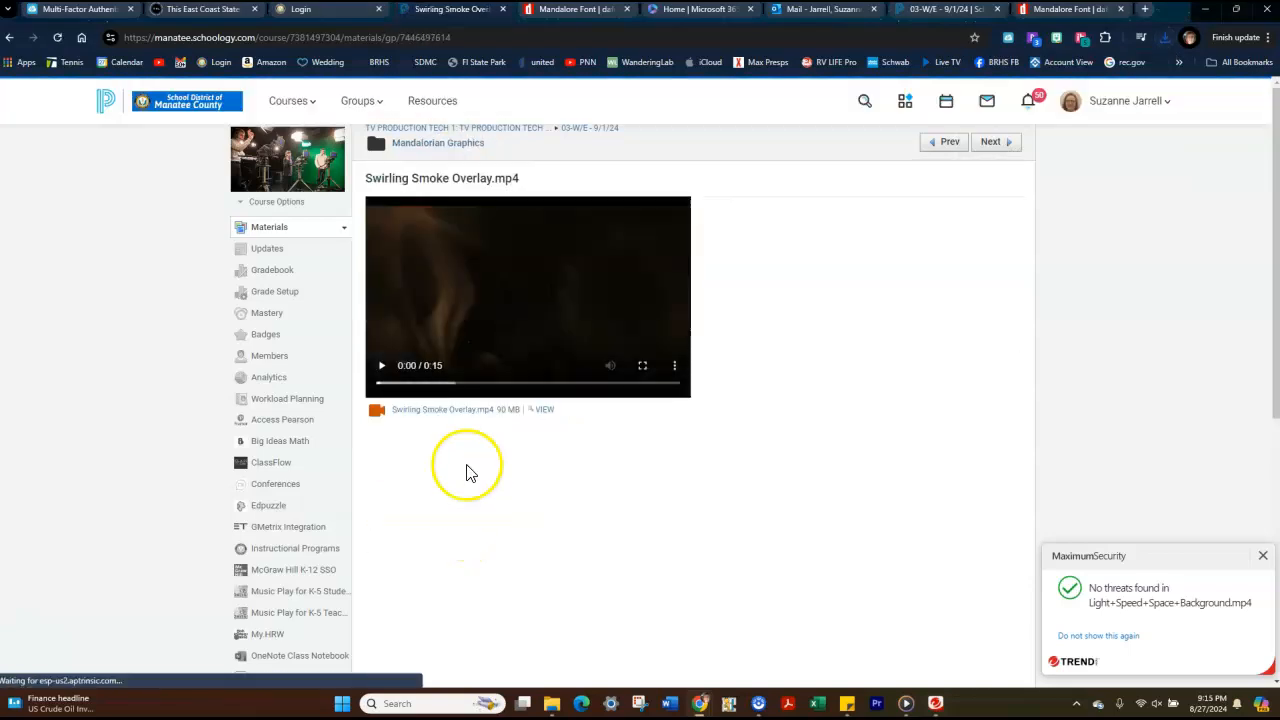
right_click(463, 413)
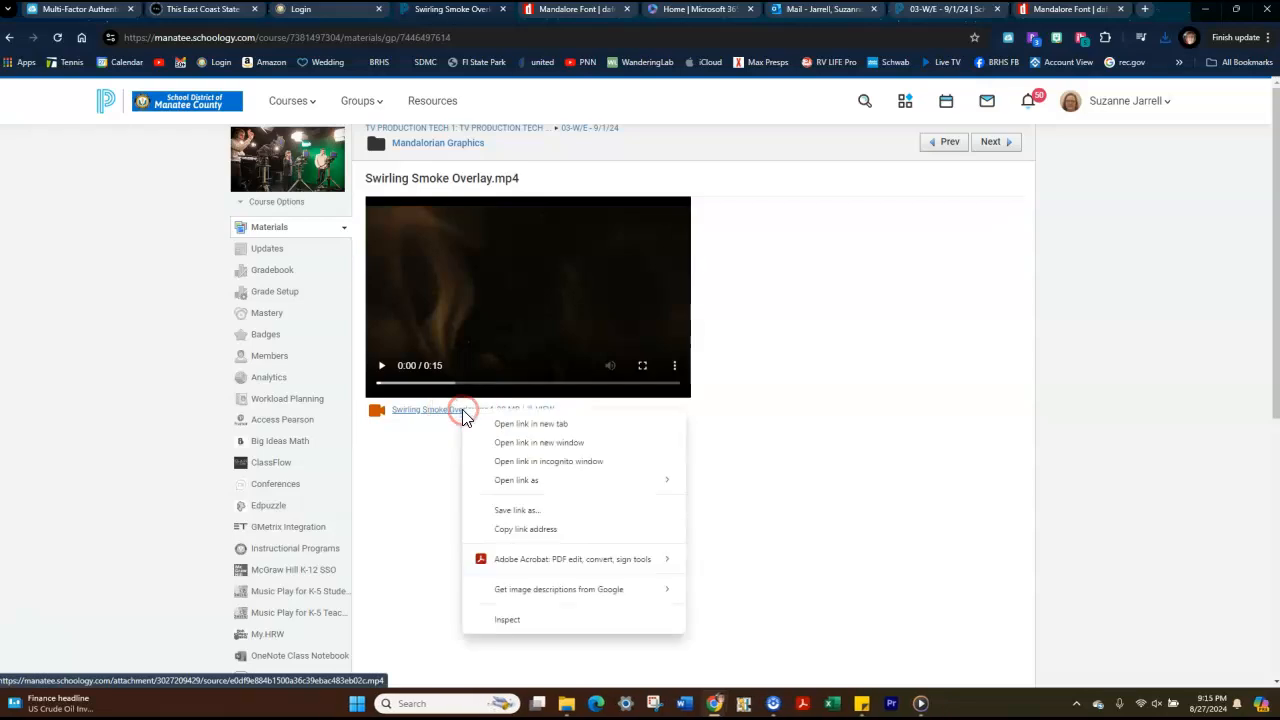
click(507, 512)
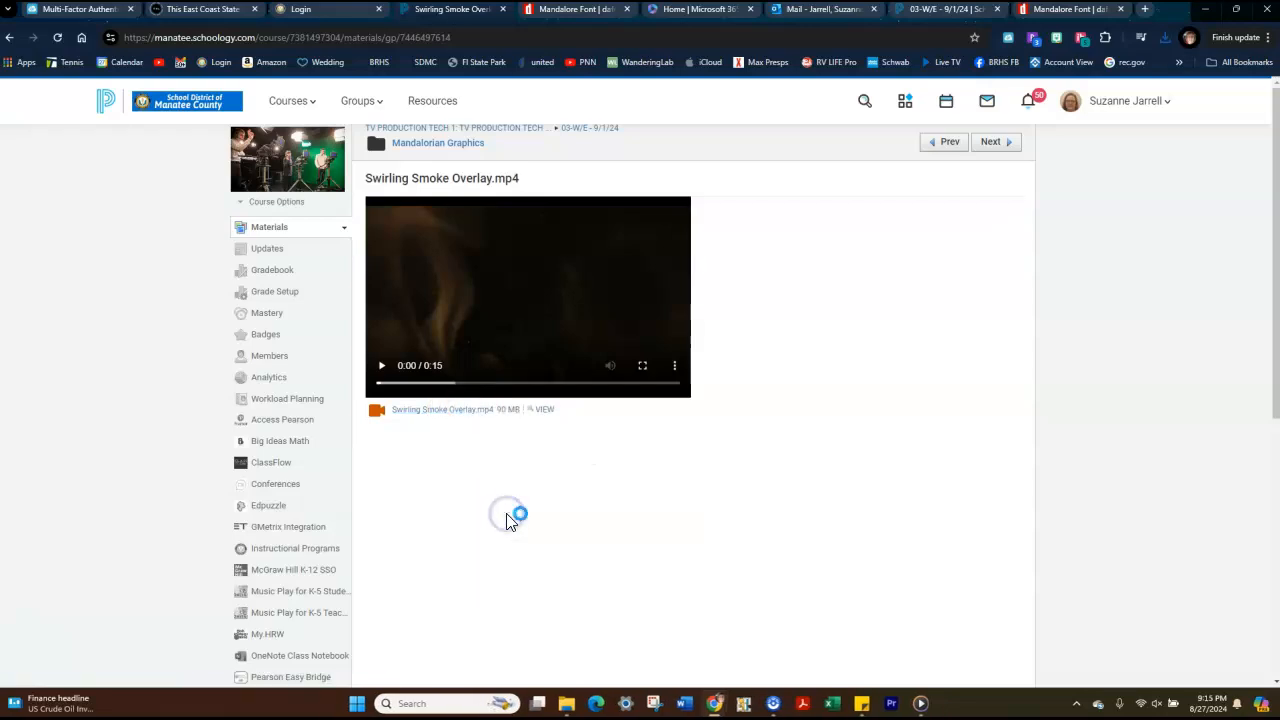
click(524, 442)
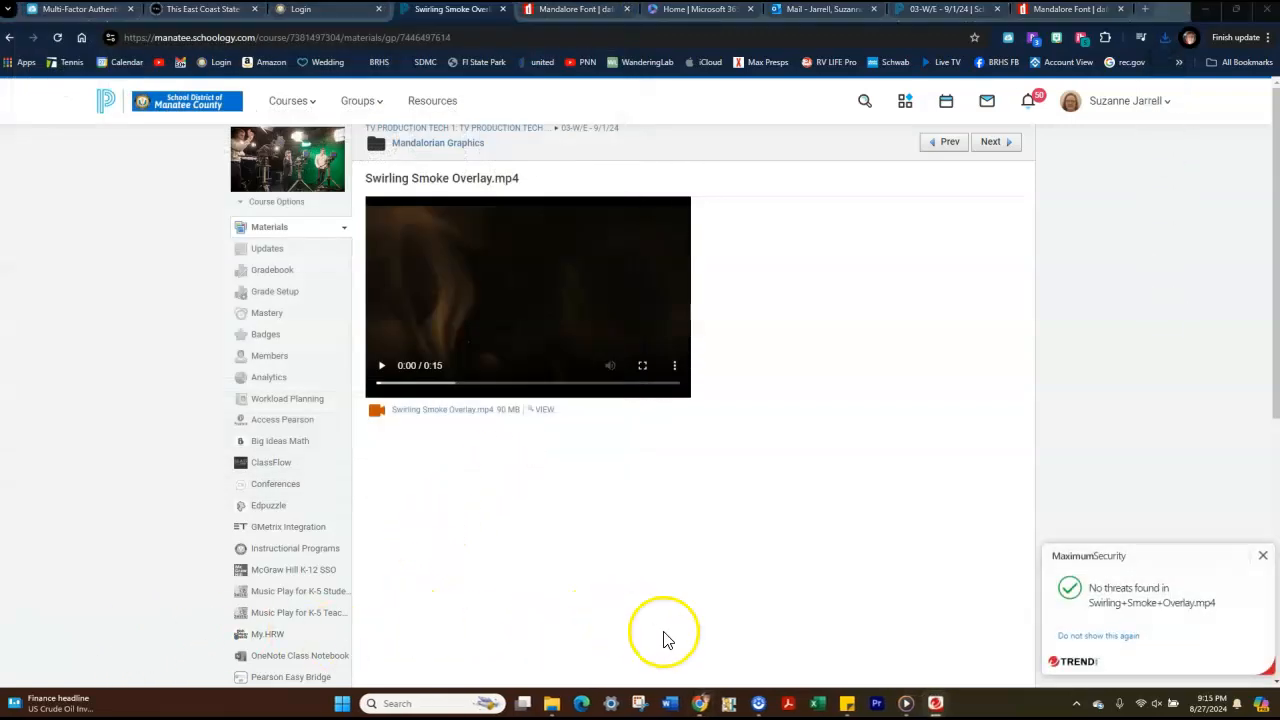
click(1264, 559)
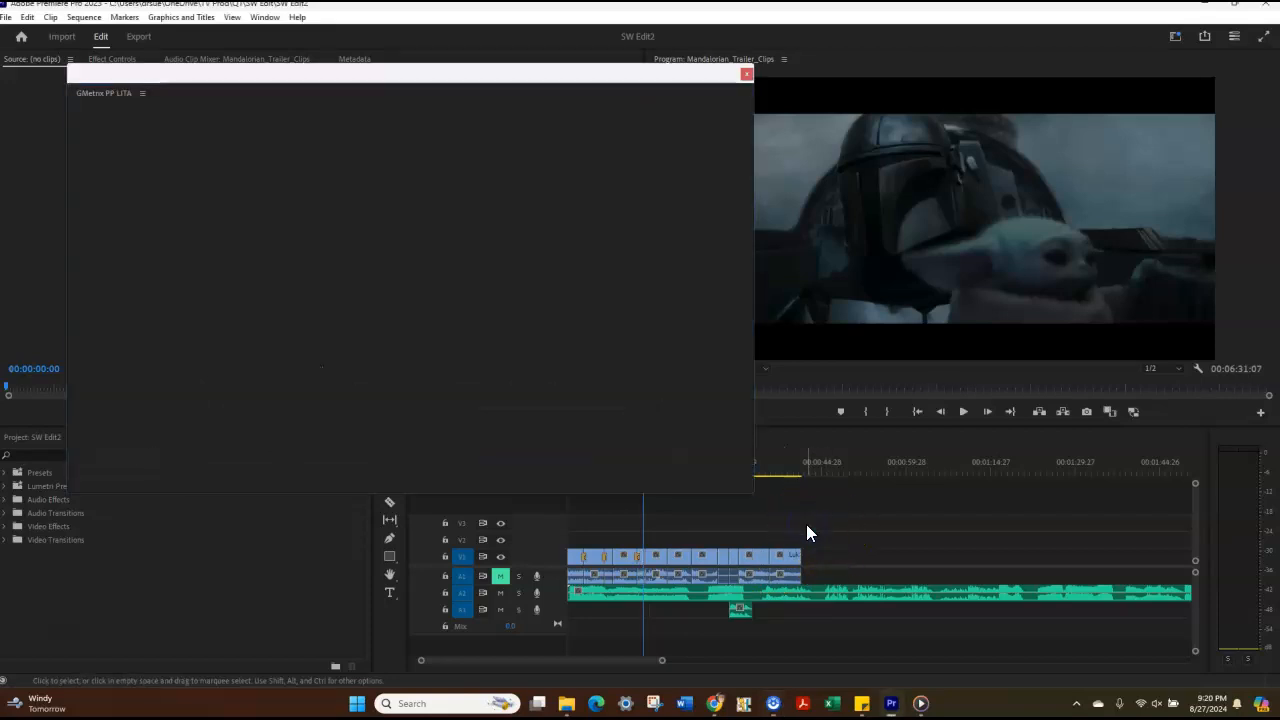
- In Premiere Pro's SW Edit2 project, add a "Mandalorian Series" text title at 00:00:42:28, just after the last video clip
click(590, 549)
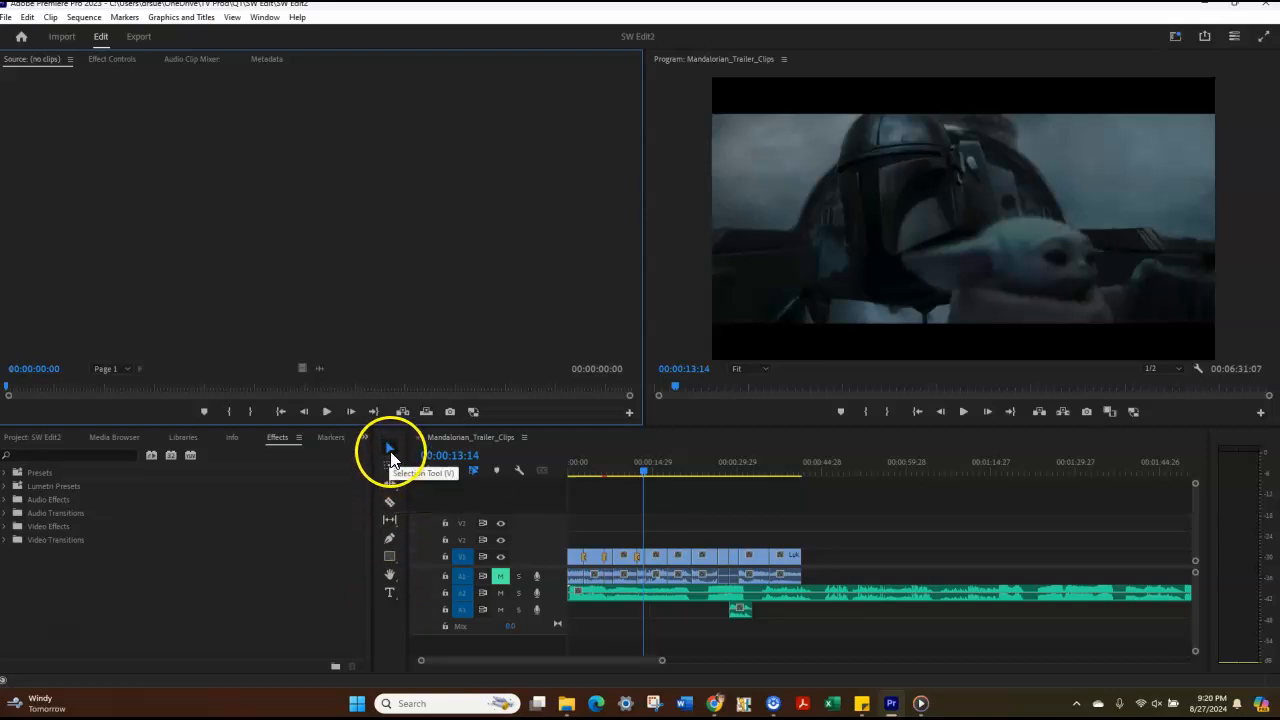
click(391, 598)
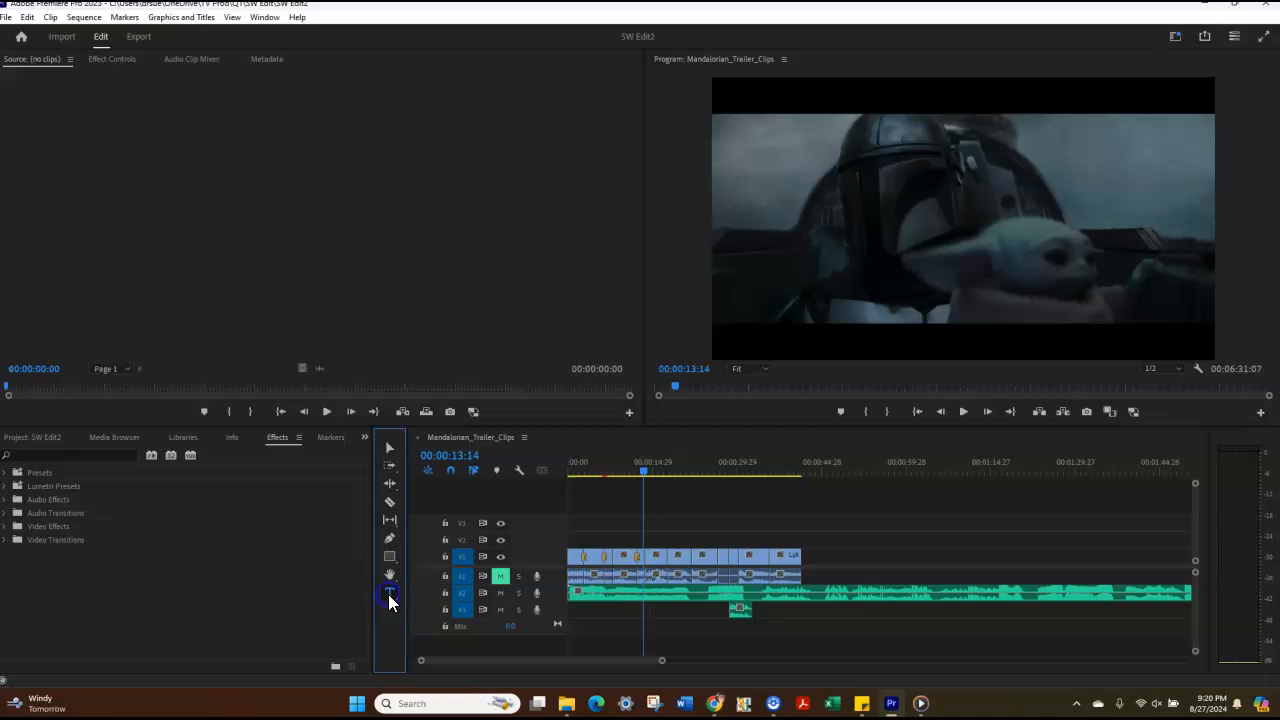
click(724, 550)
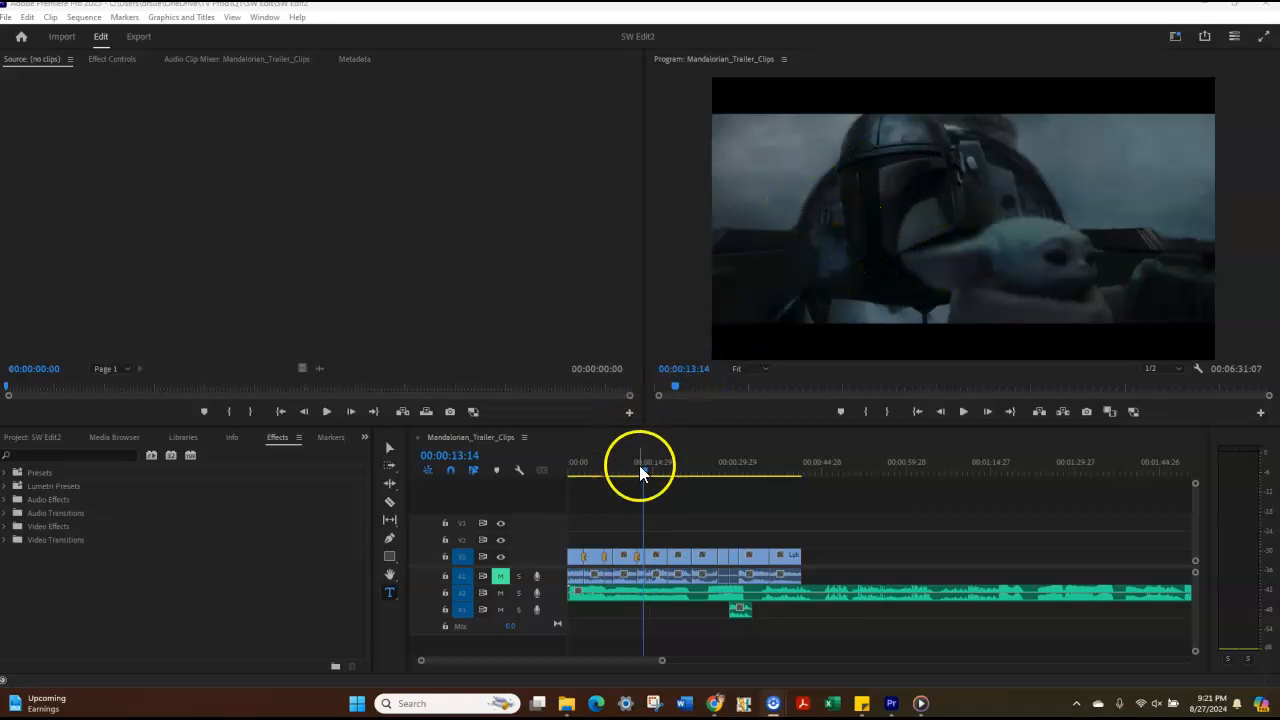
drag(677, 470, 810, 470)
click(800, 206)
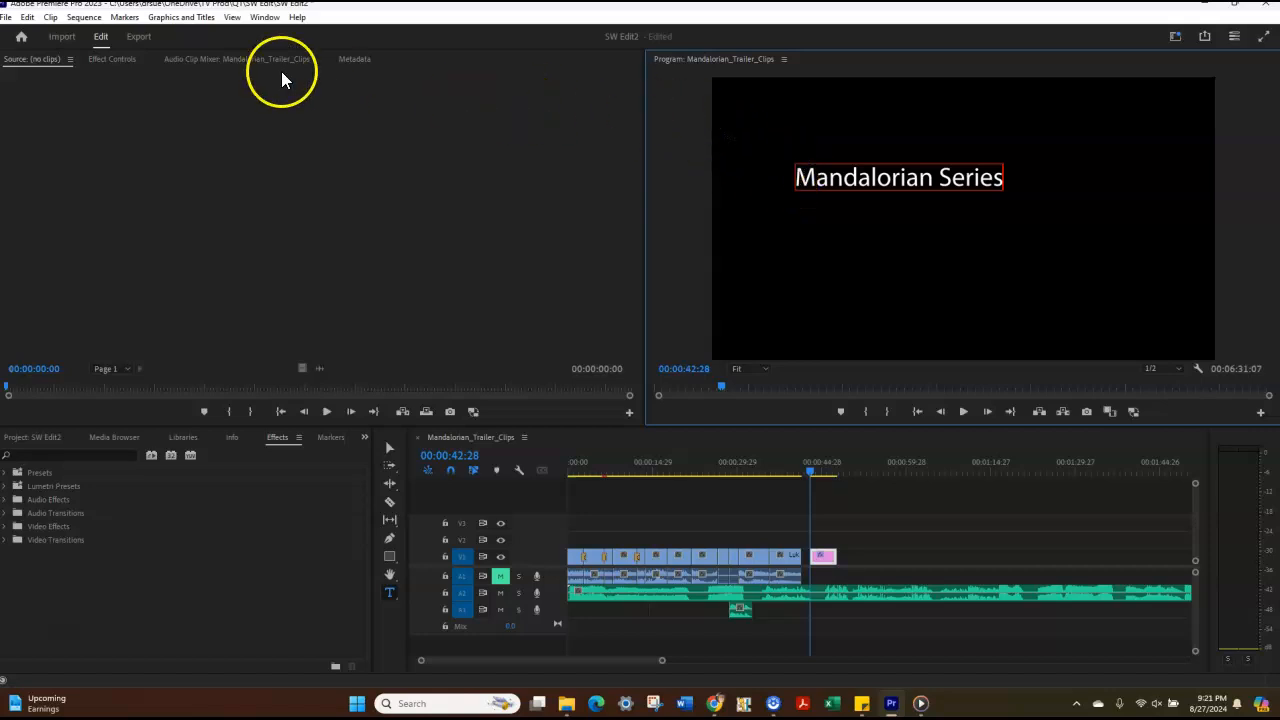
- Show the Essential Graphics settings and change the font of the entire Mandalorian Series title to Mandalore
click(265, 18)
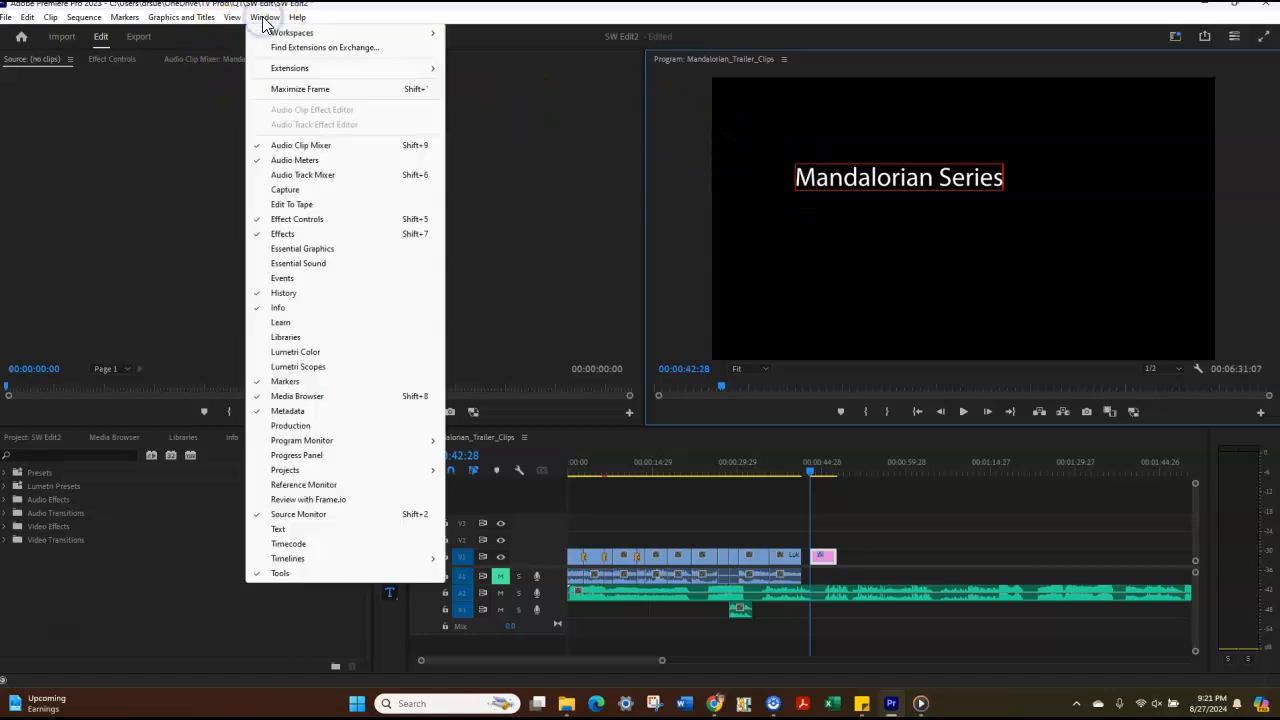
click(276, 252)
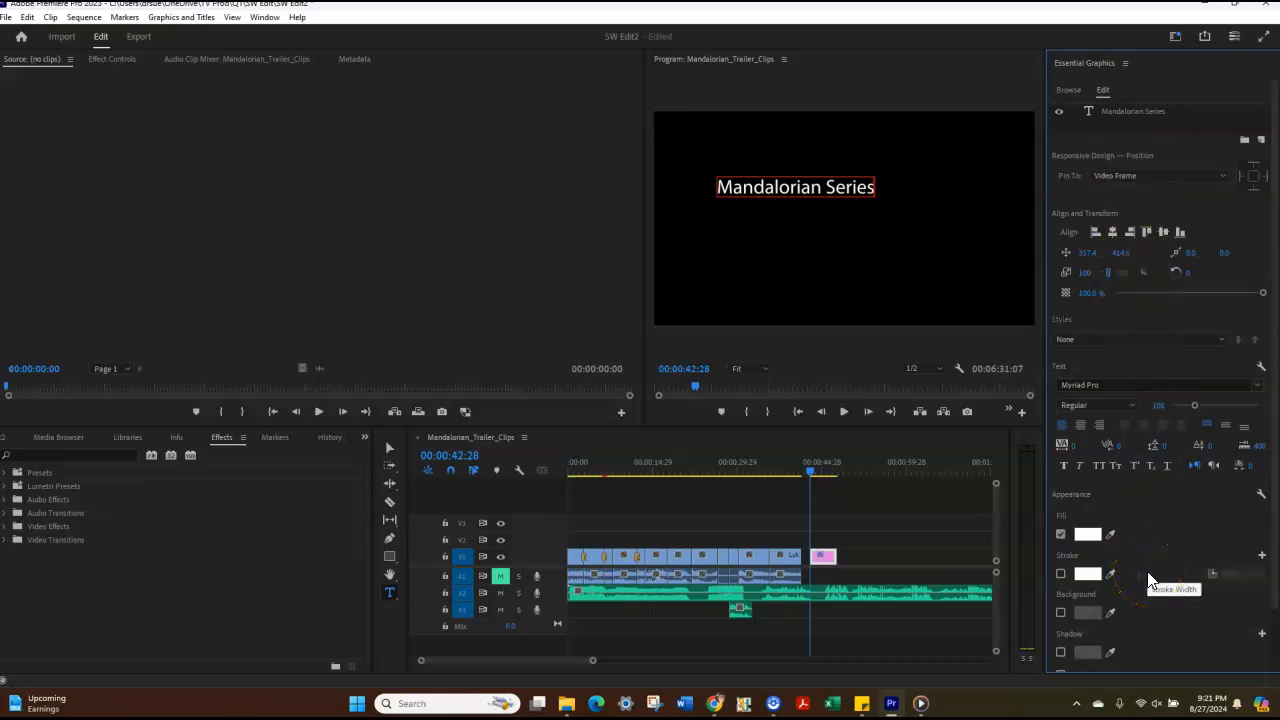
click(719, 187)
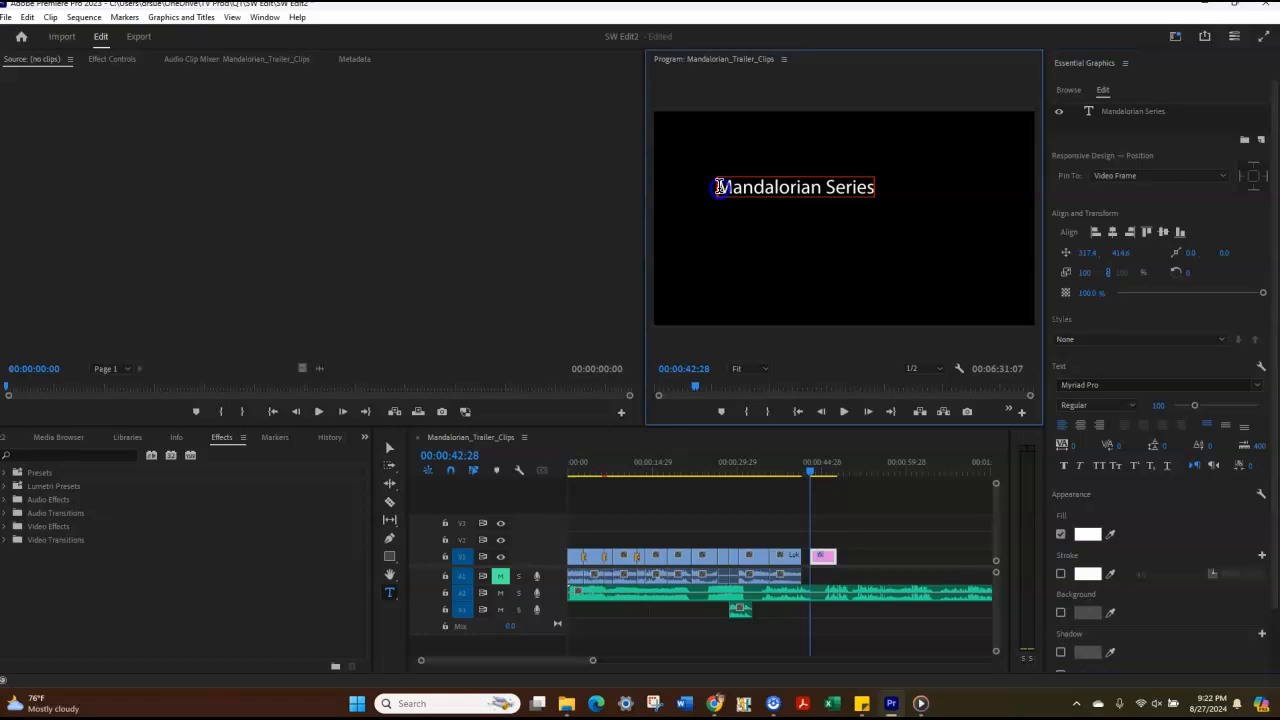
drag(728, 195, 776, 194)
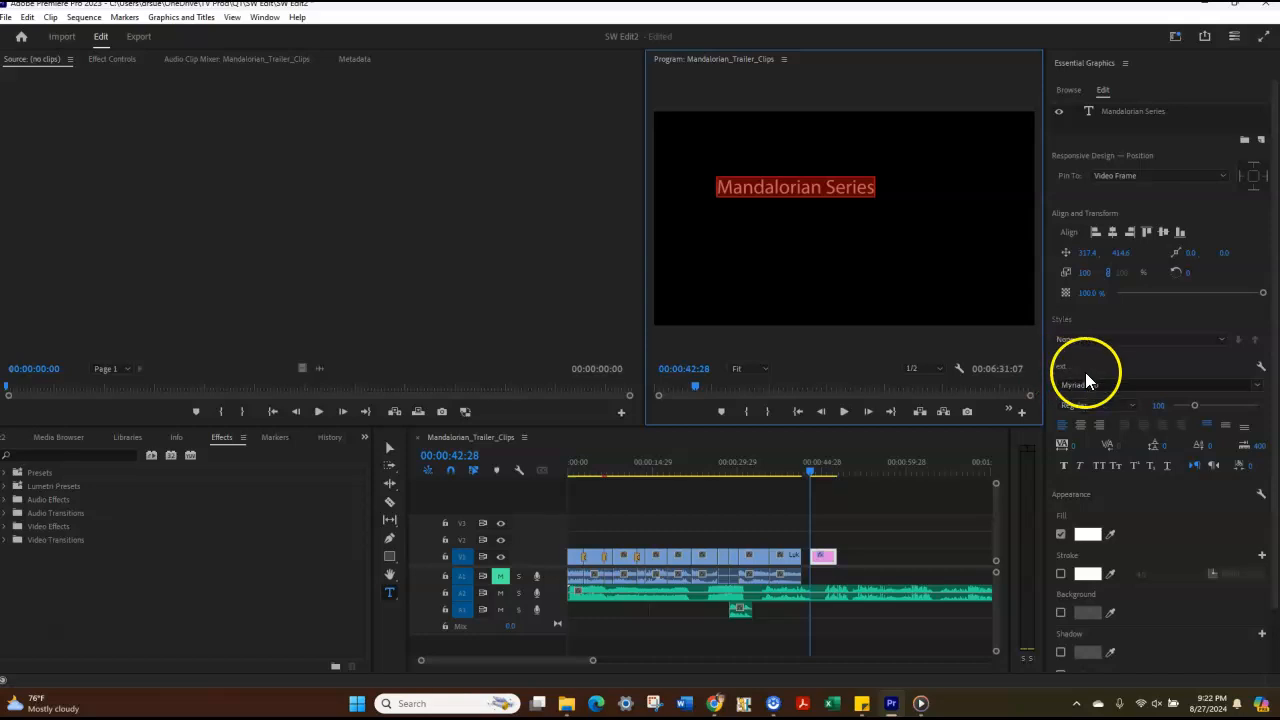
click(1256, 387)
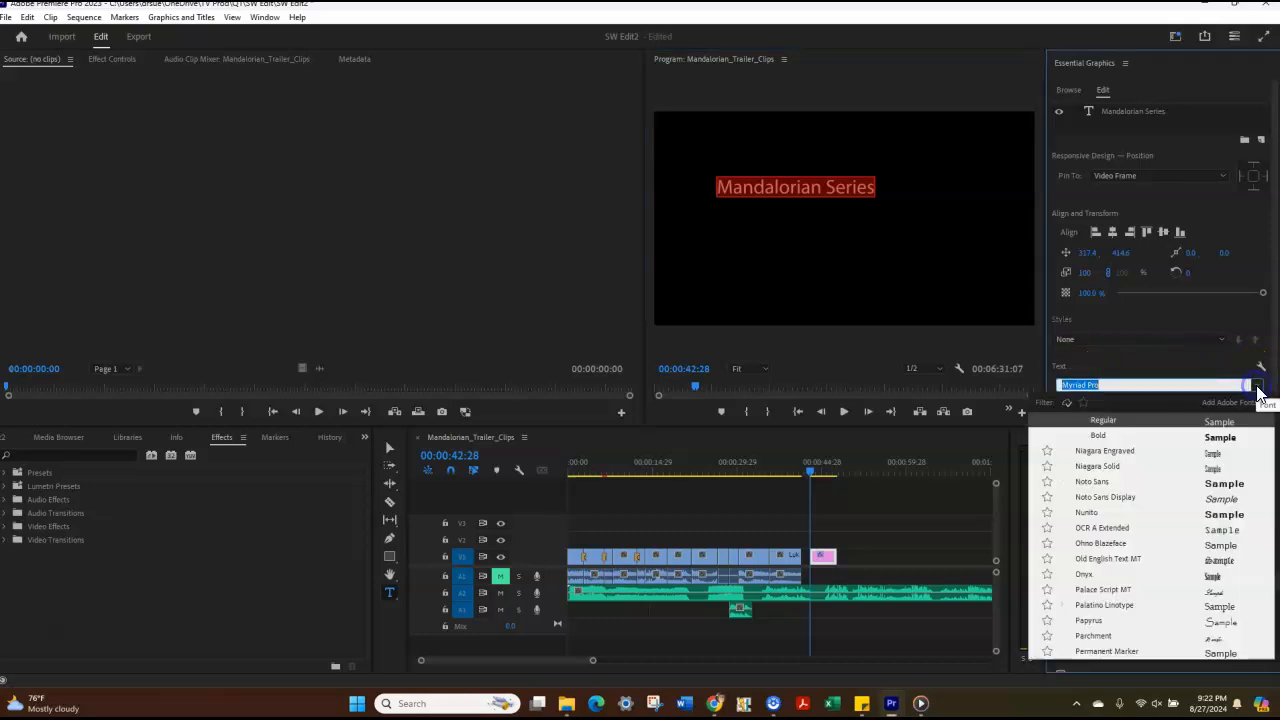
scroll(1155, 525, down, 1)
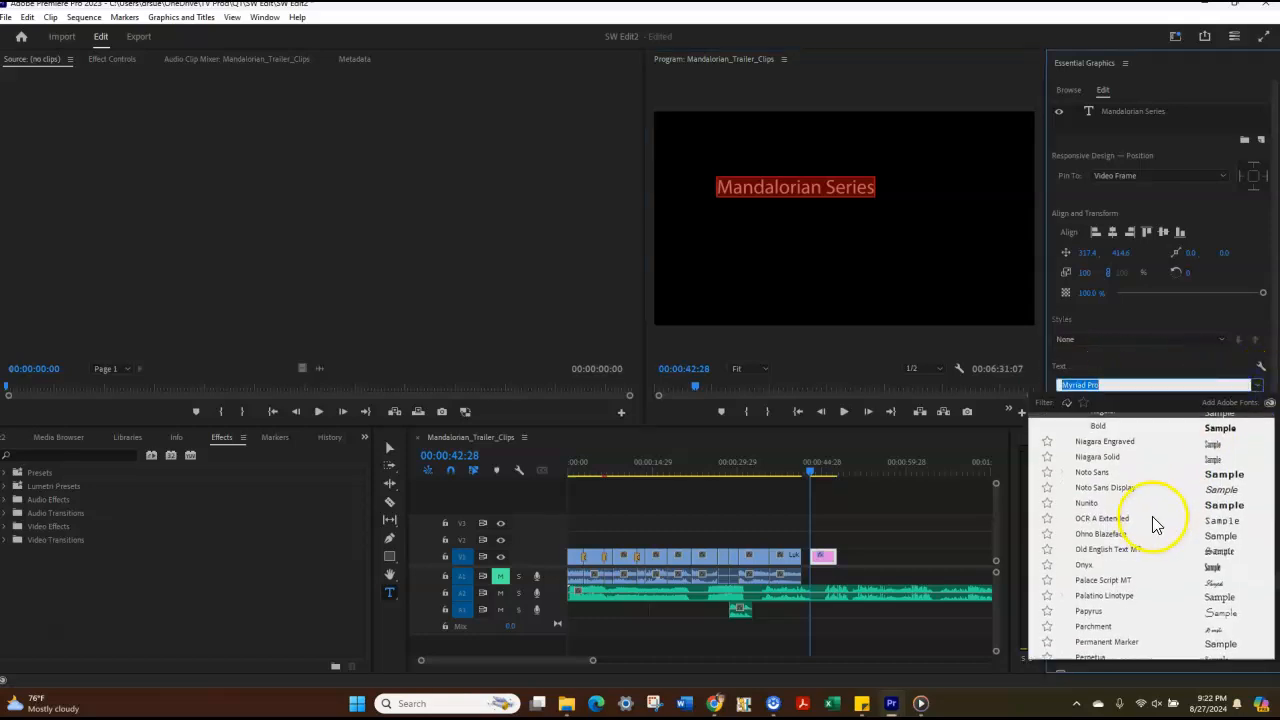
scroll(1155, 525, up, 5)
scroll(1143, 513, up, 6)
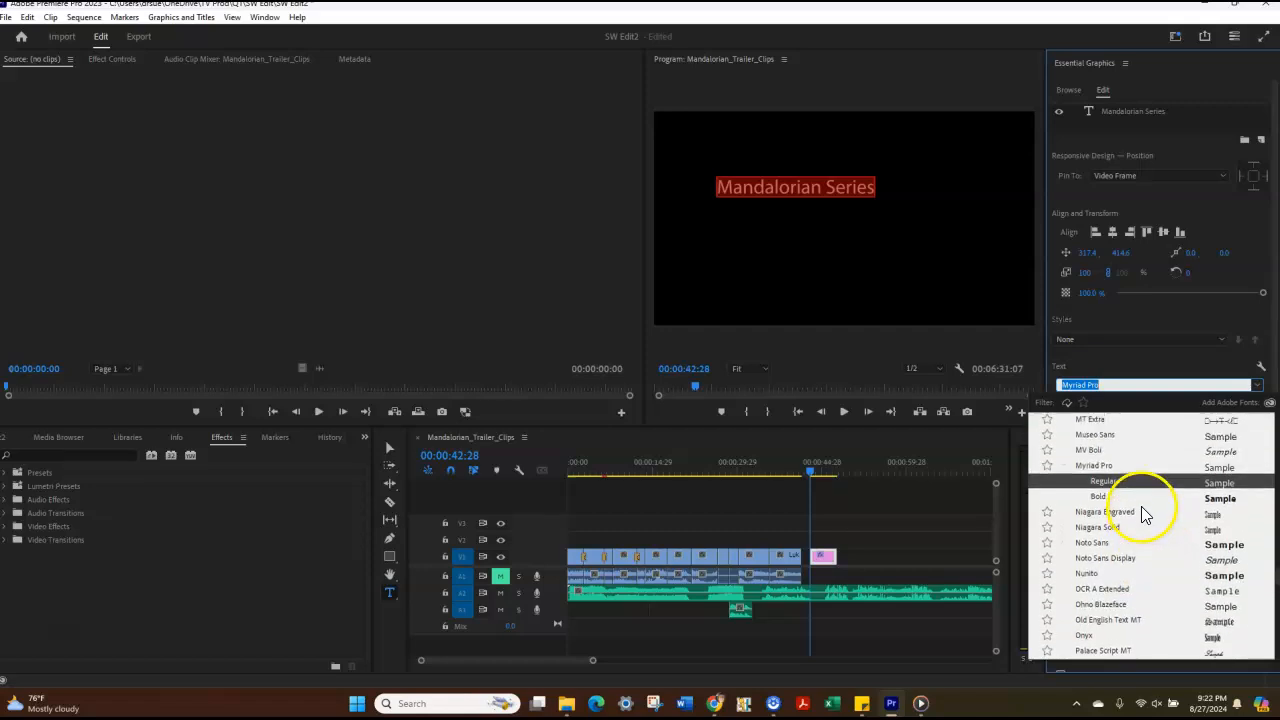
scroll(1141, 513, up, 12)
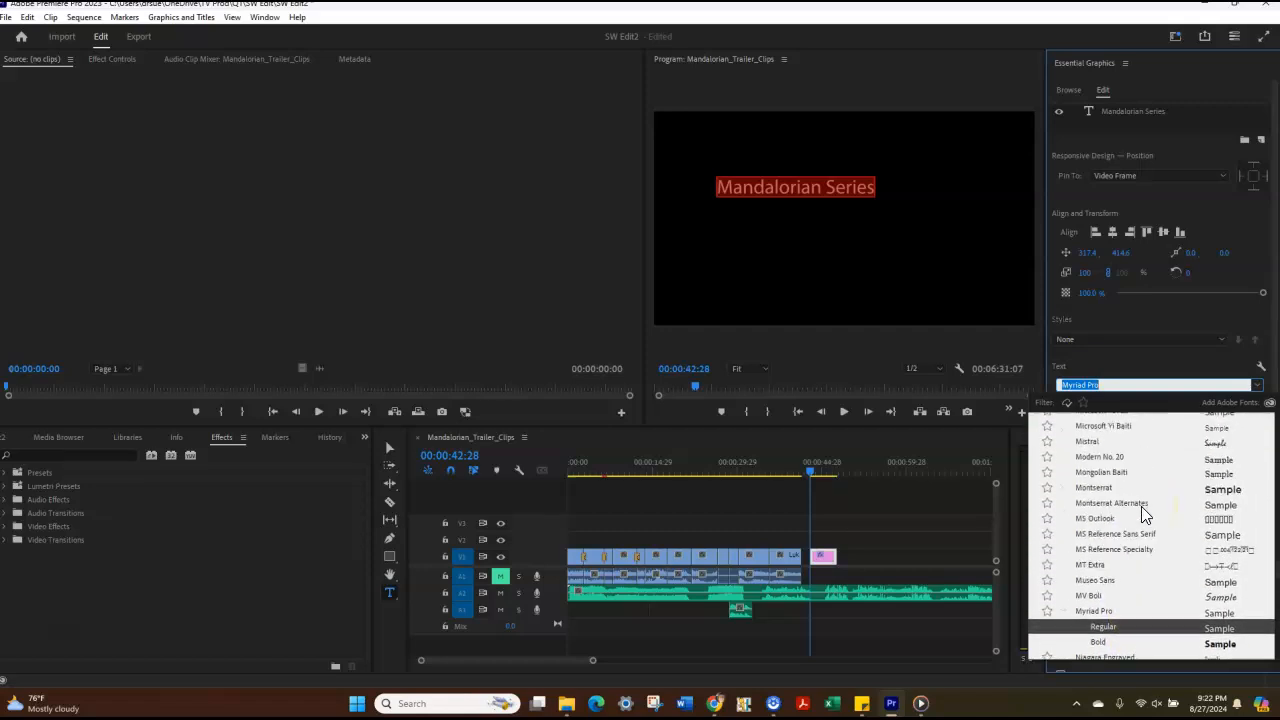
scroll(1141, 513, up, 6)
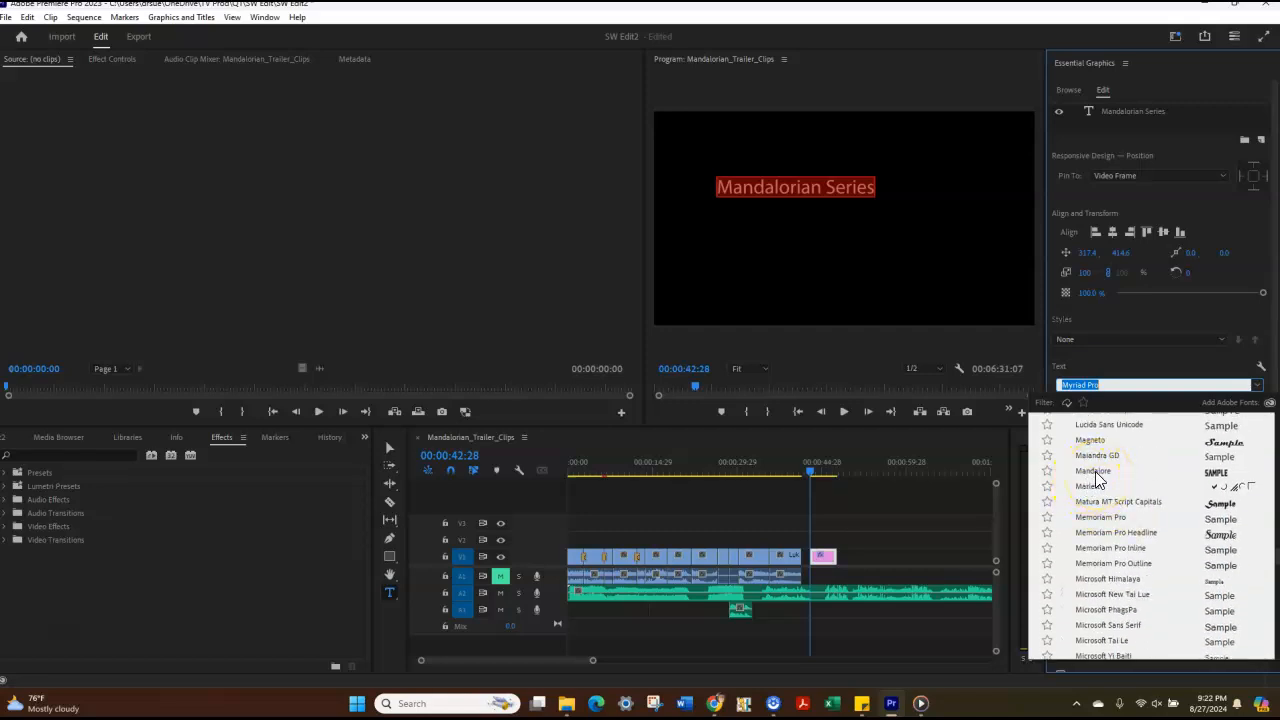
click(1095, 473)
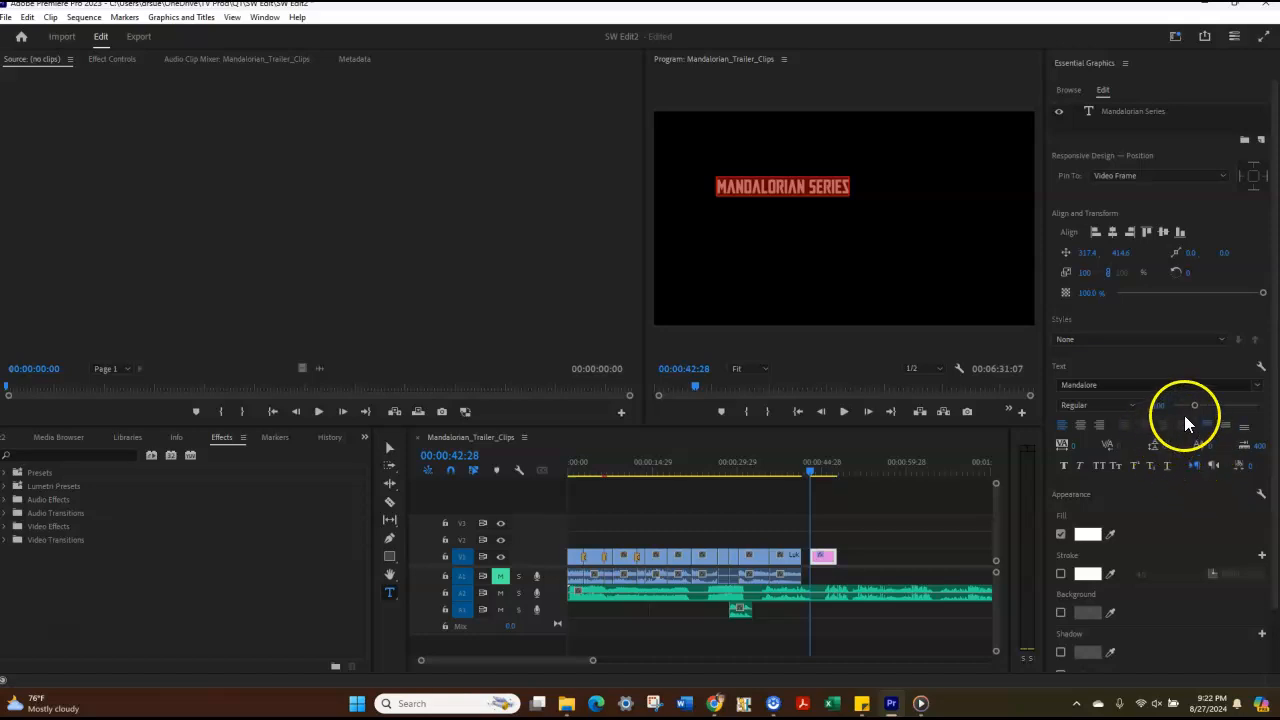
- Enlarge the Mandalorian Series title to font size 231 and move it to just below the middle of the frame, centered horizontally
drag(1195, 408, 1223, 407)
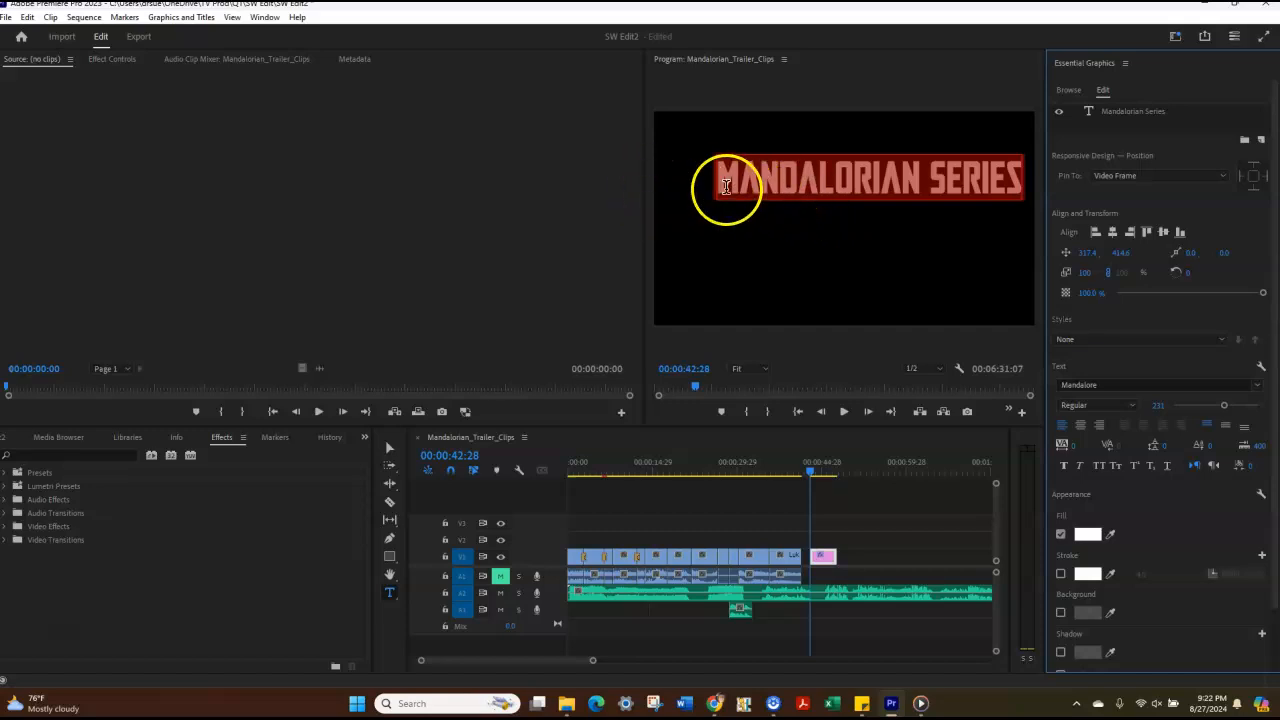
click(389, 452)
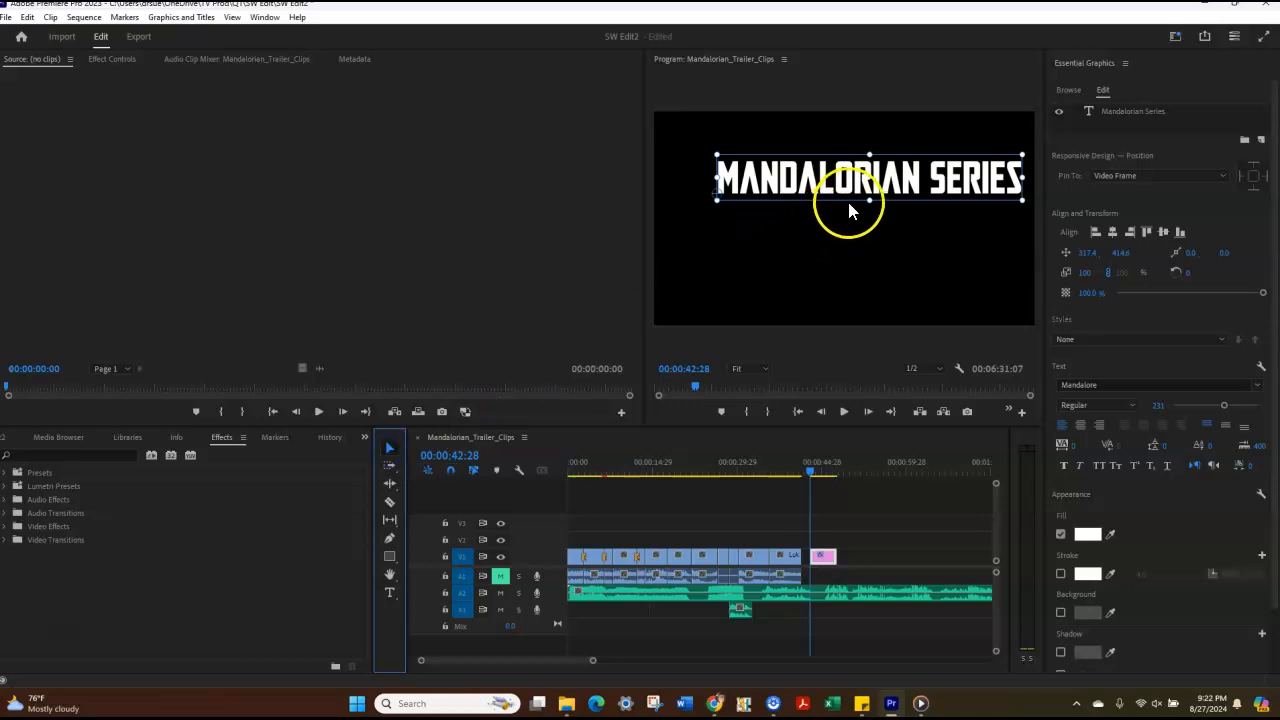
drag(850, 200, 832, 262)
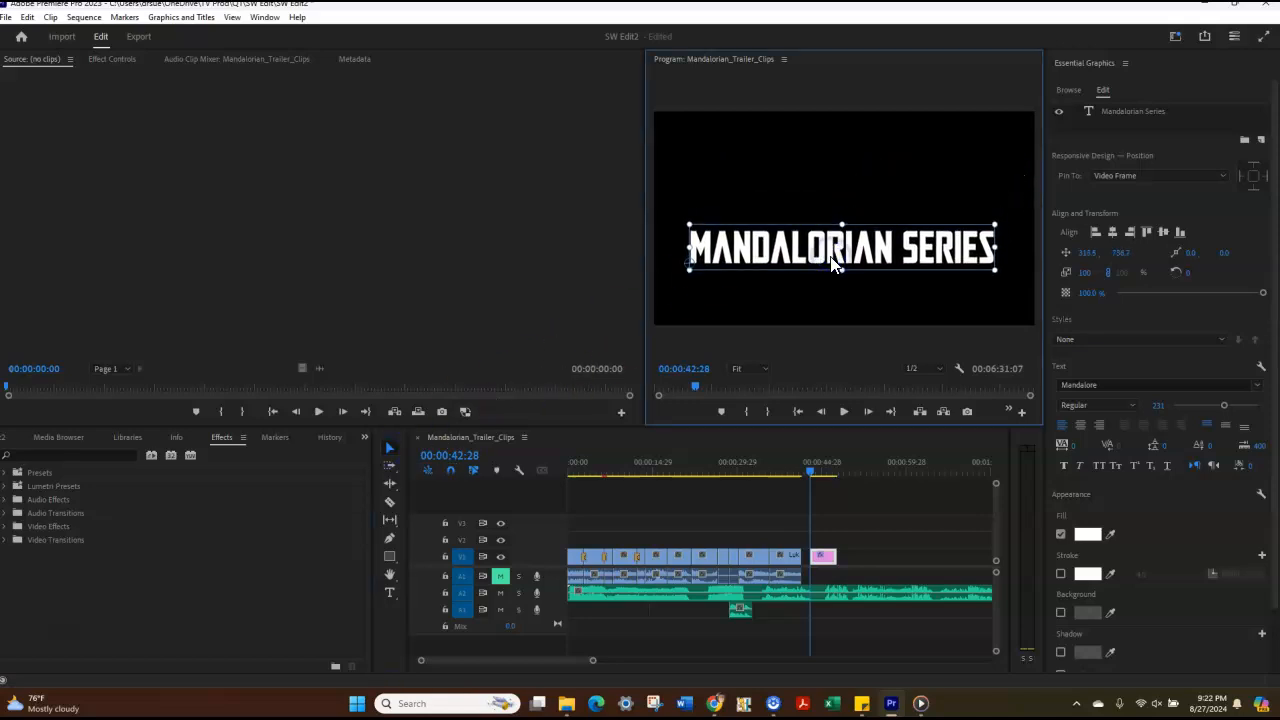
- Replace the entire Mandalorian Series title text with "MANDALARORIAN SERIES" in all capitals
key(t)
click(771, 243)
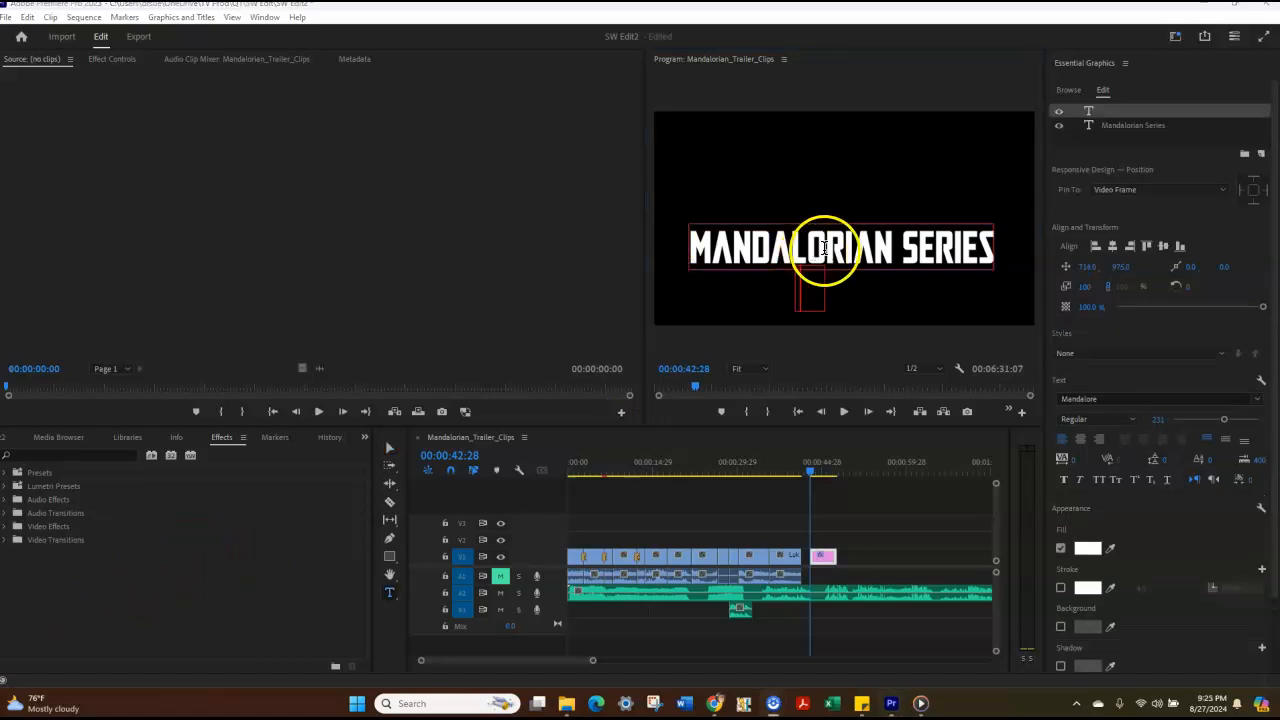
click(746, 74)
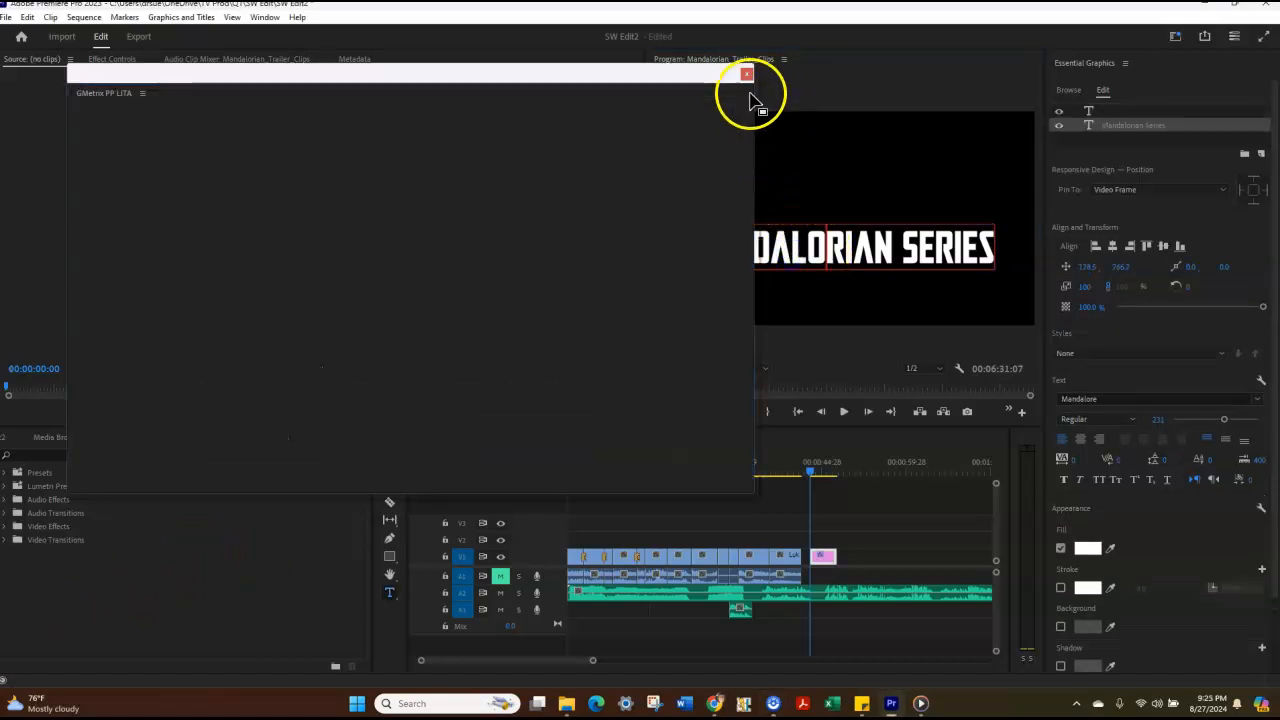
click(697, 250)
click(695, 248)
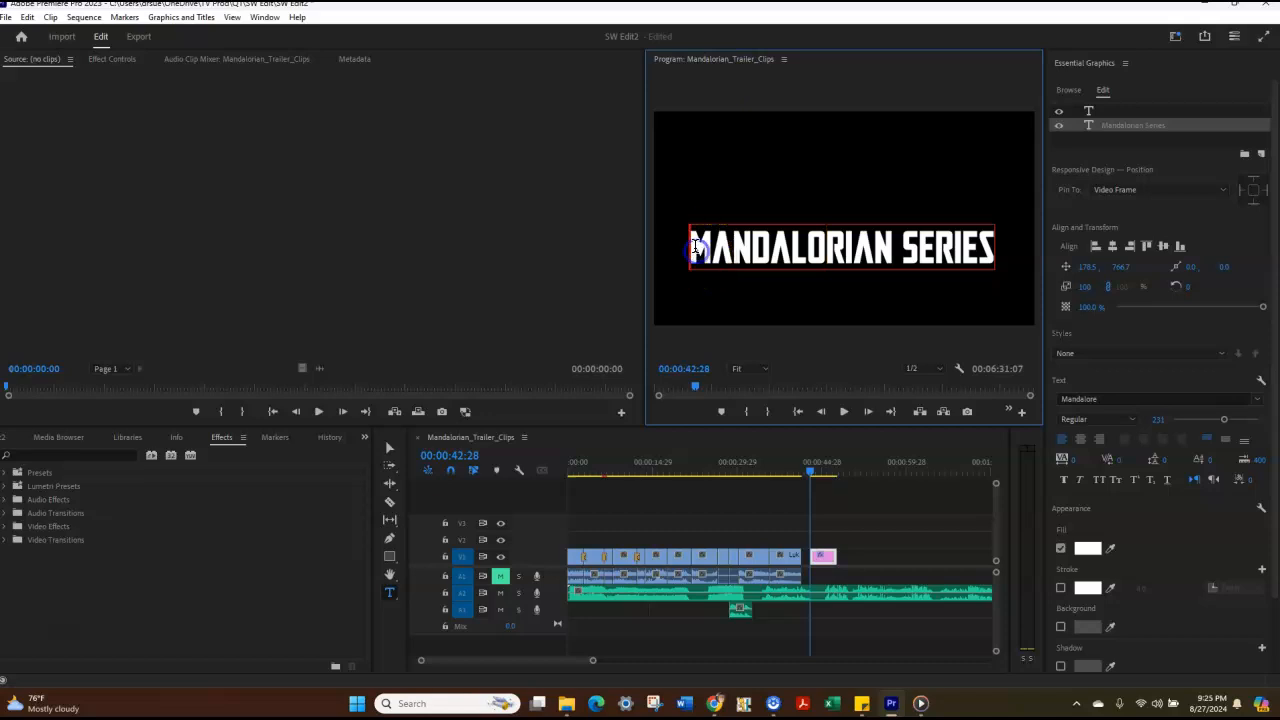
drag(695, 246, 836, 250)
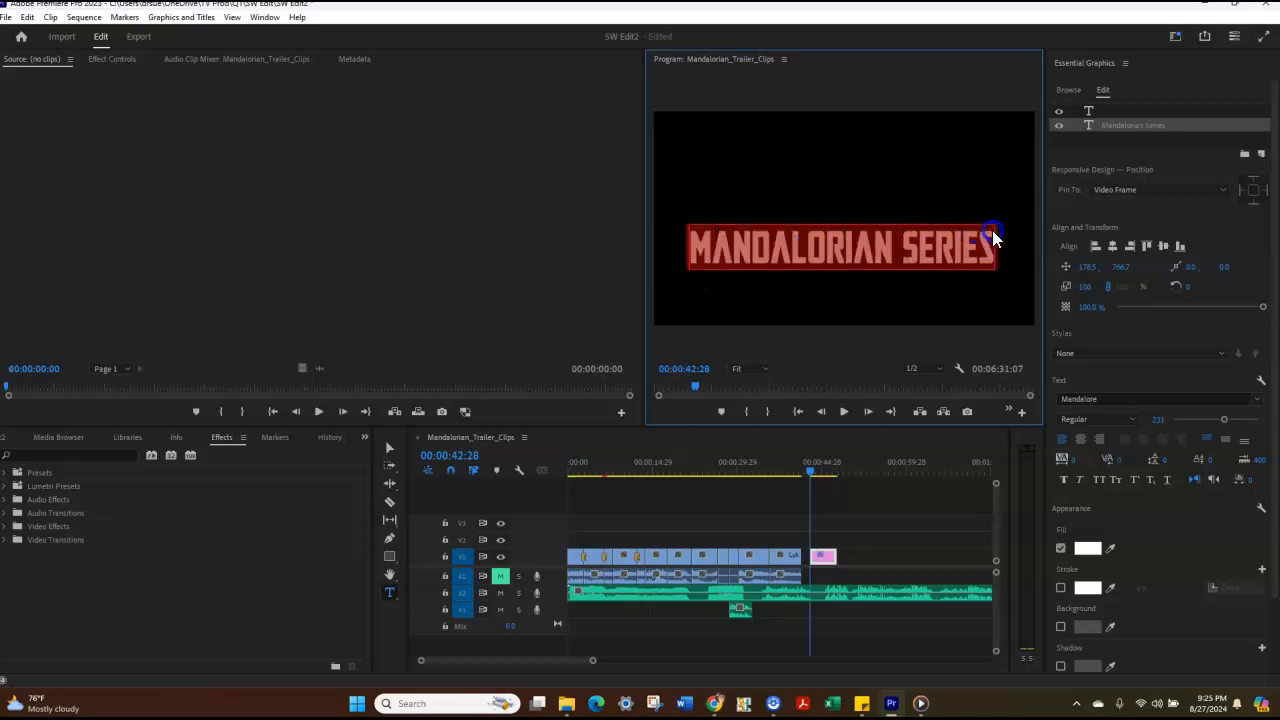
key(BackSpace)
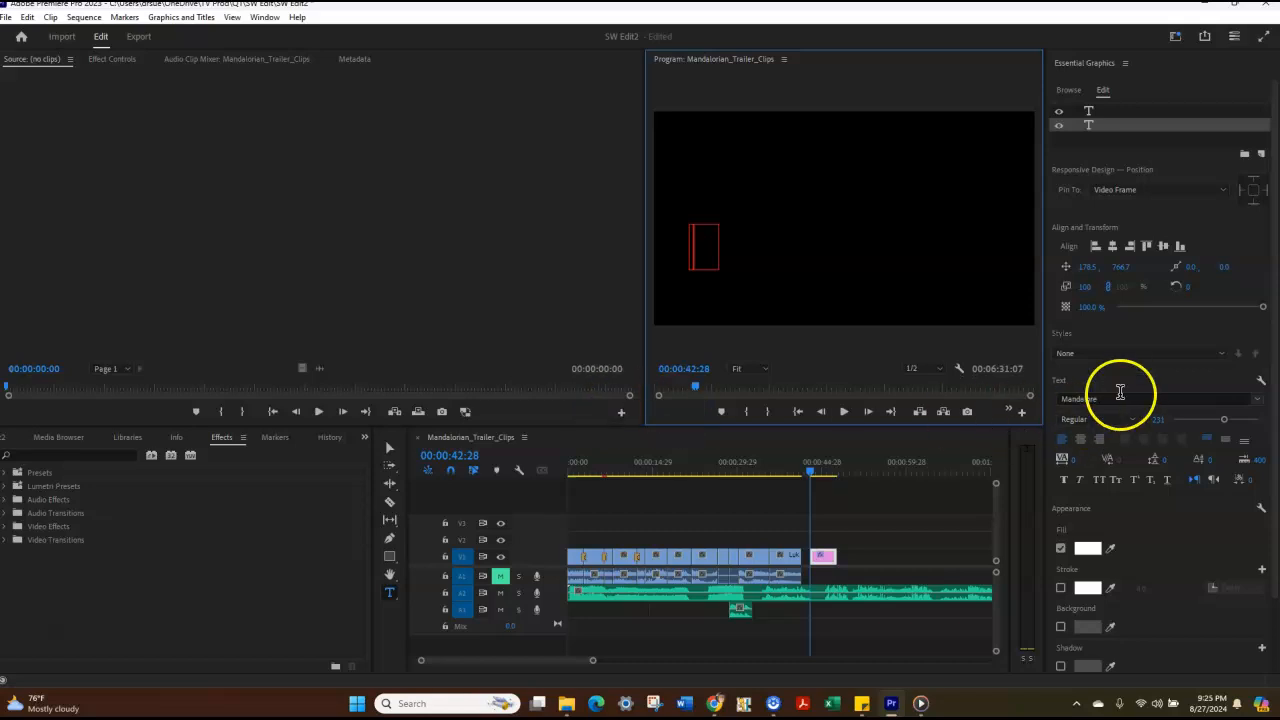
text(MA)
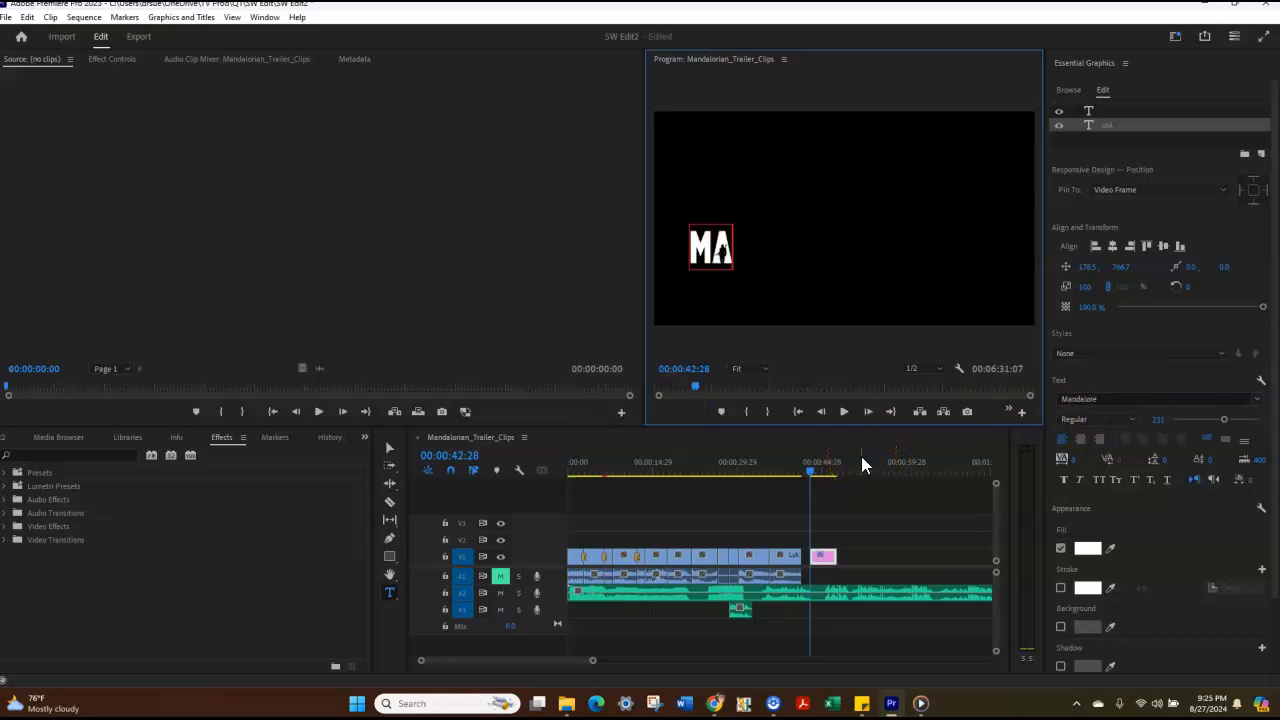
text(NDA)
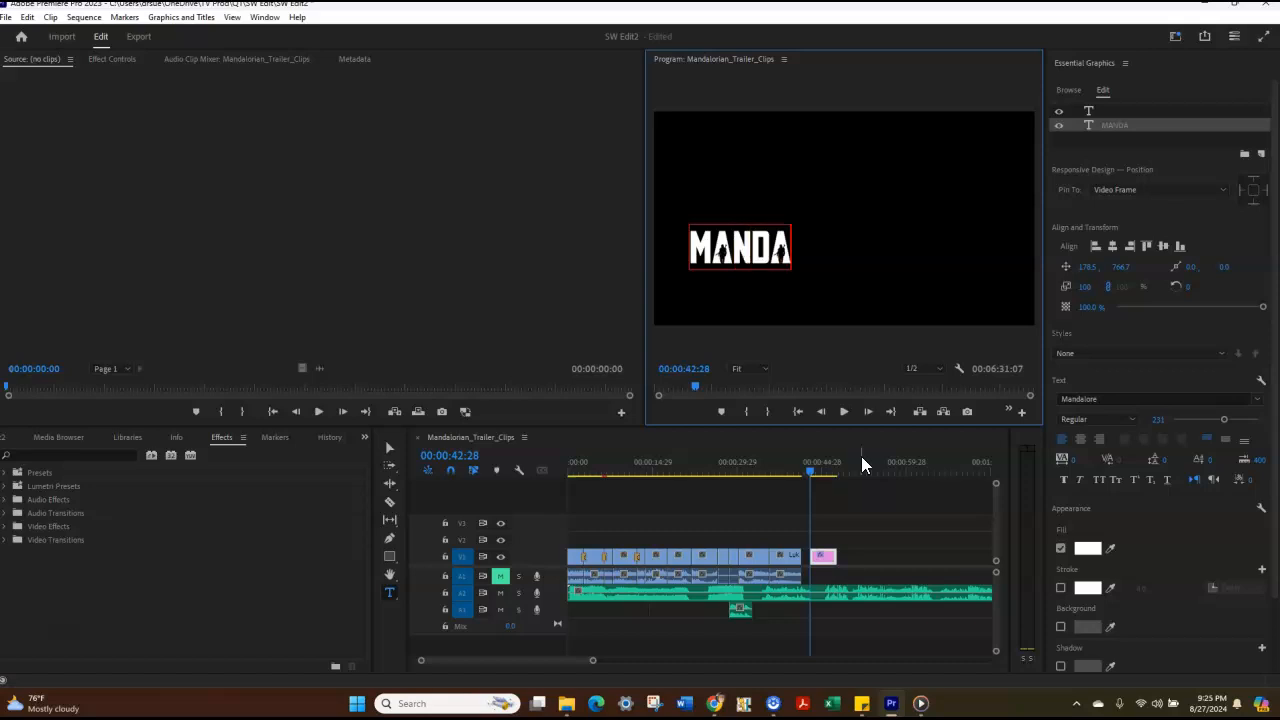
text(LA)
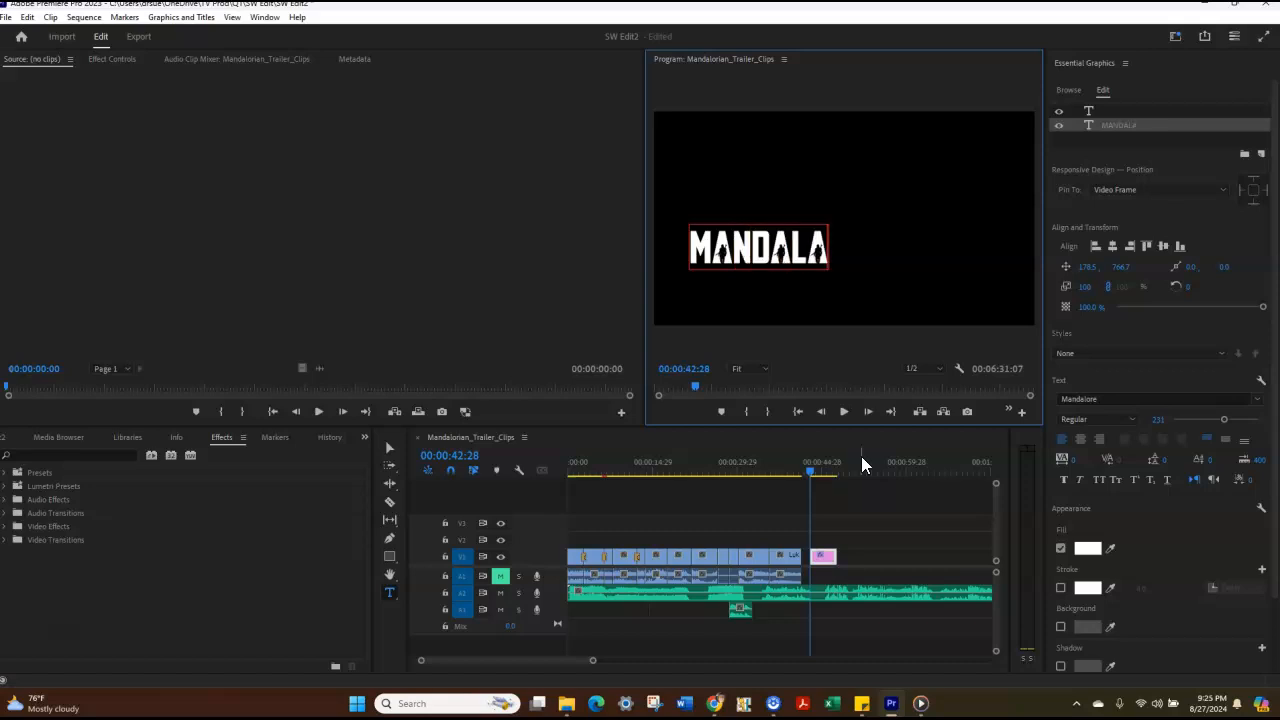
text(R)
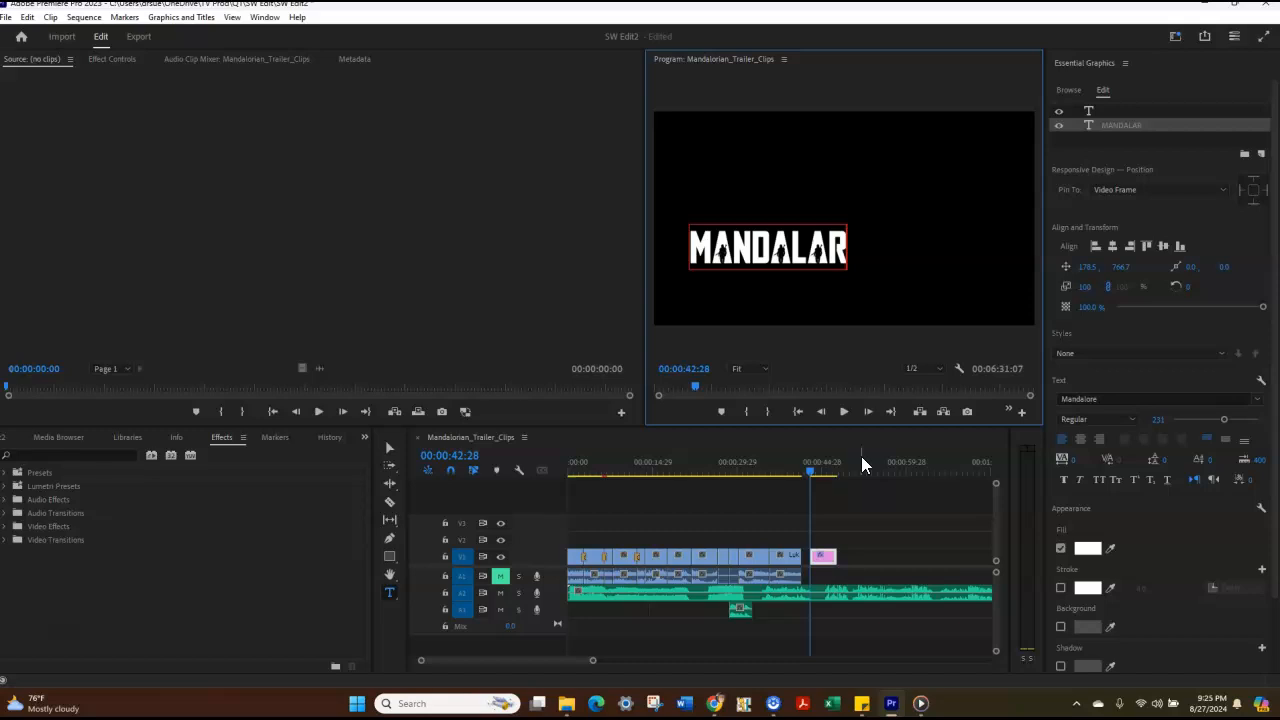
text(ORIAN)
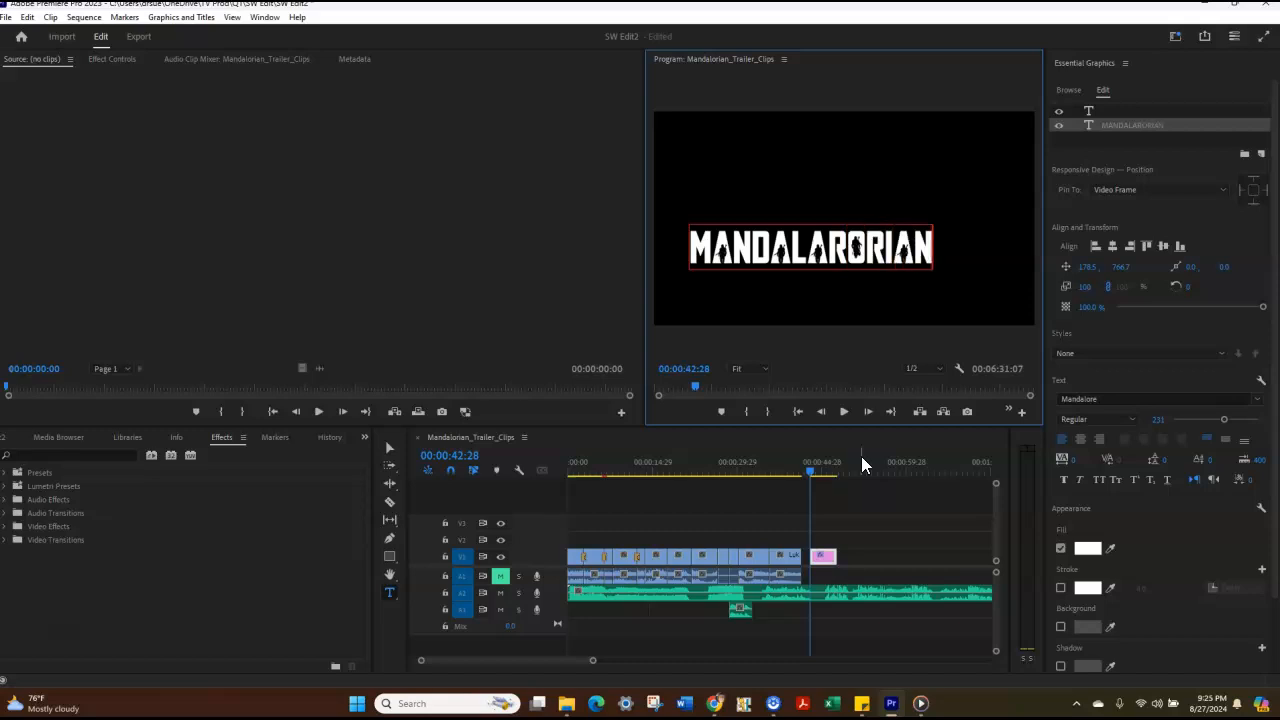
text( SE)
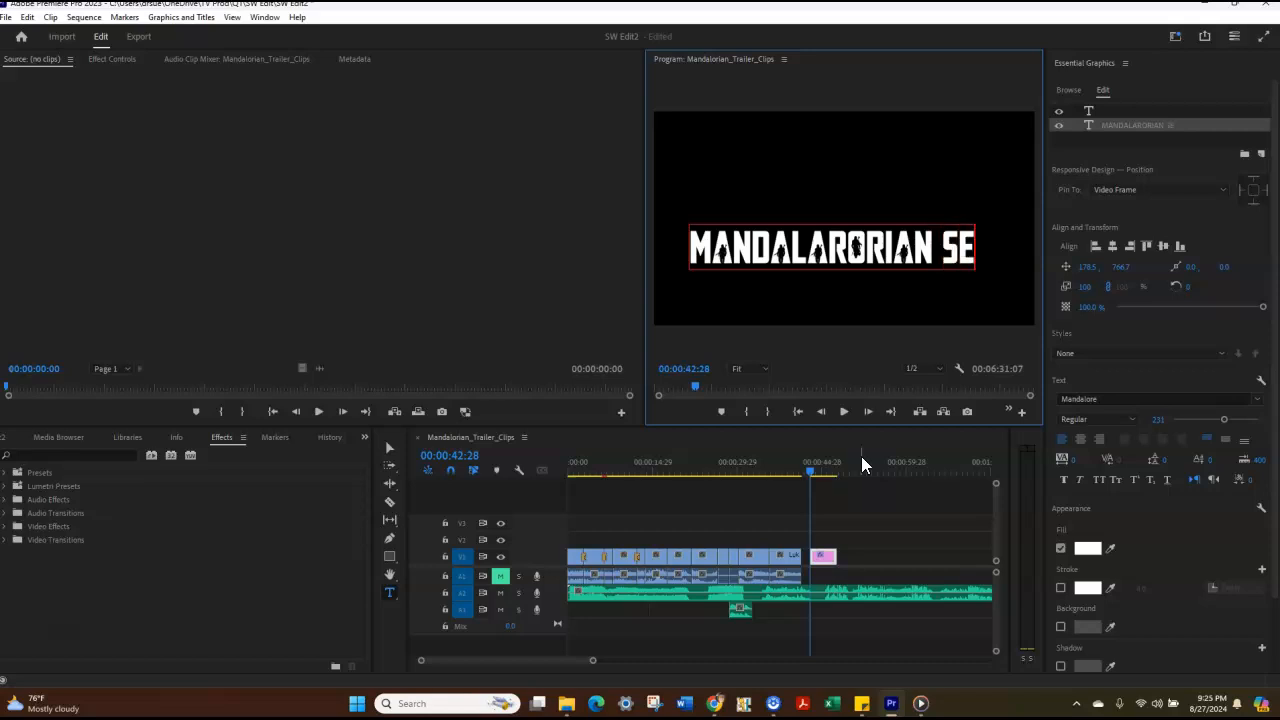
text(RIES)
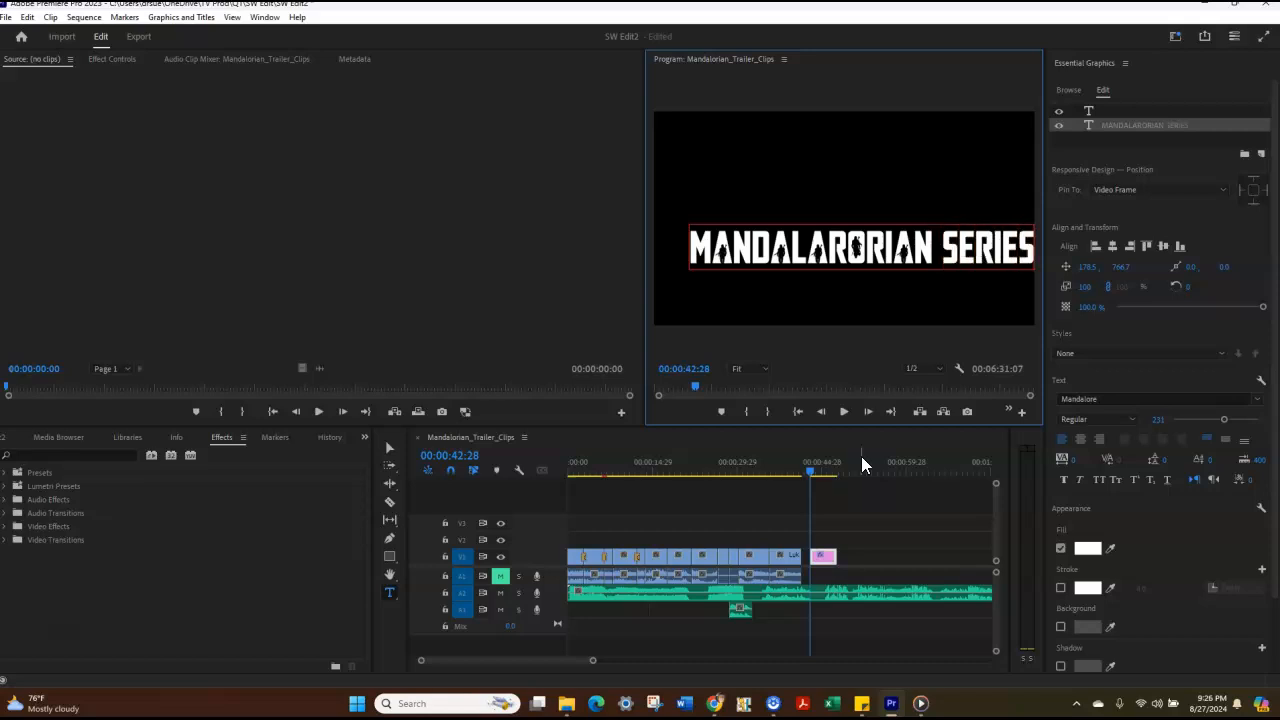
- Center the title in the frame and place its lengthened graphic clip on track V3, starting at the end of the last video clip
click(389, 452)
drag(886, 251, 867, 223)
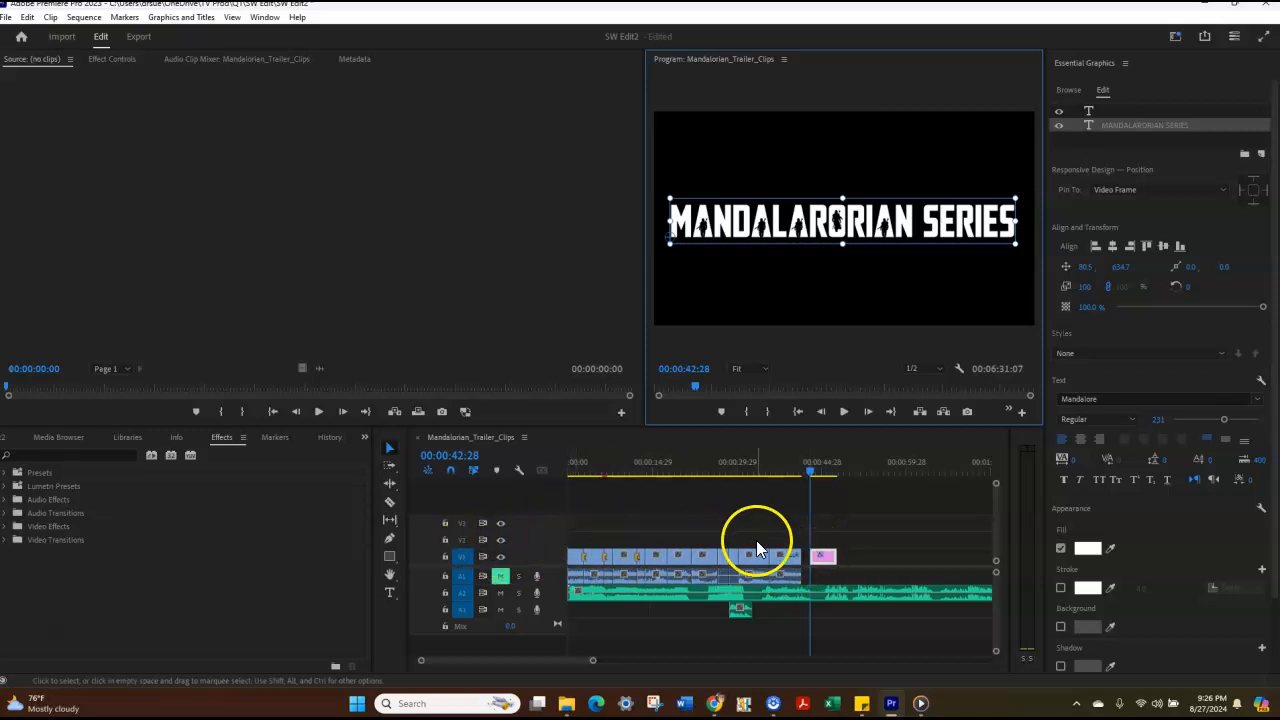
click(823, 557)
drag(823, 557, 866, 520)
mouse_move(810, 469)
mouse_down()
mouse_move(860, 470)
mouse_move(800, 470)
mouse_up()
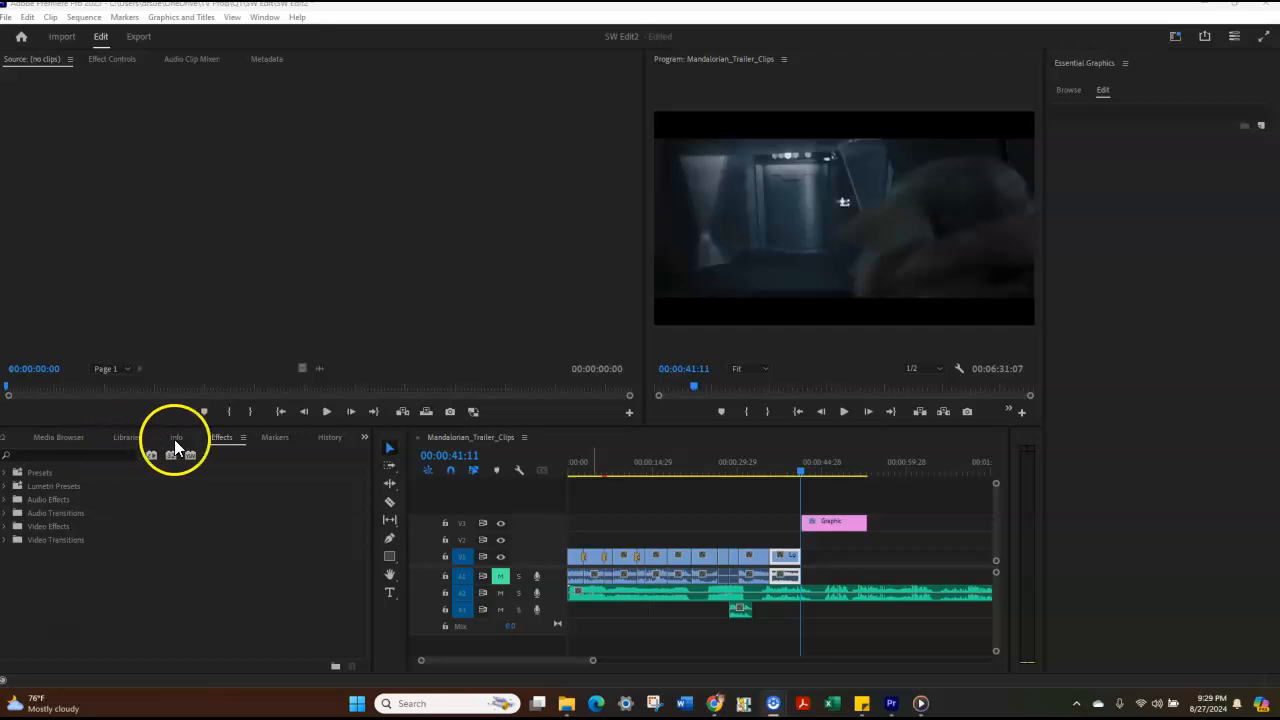
- Dismiss the GMetrix window and show the media items of the SW Edit2 project
click(65, 438)
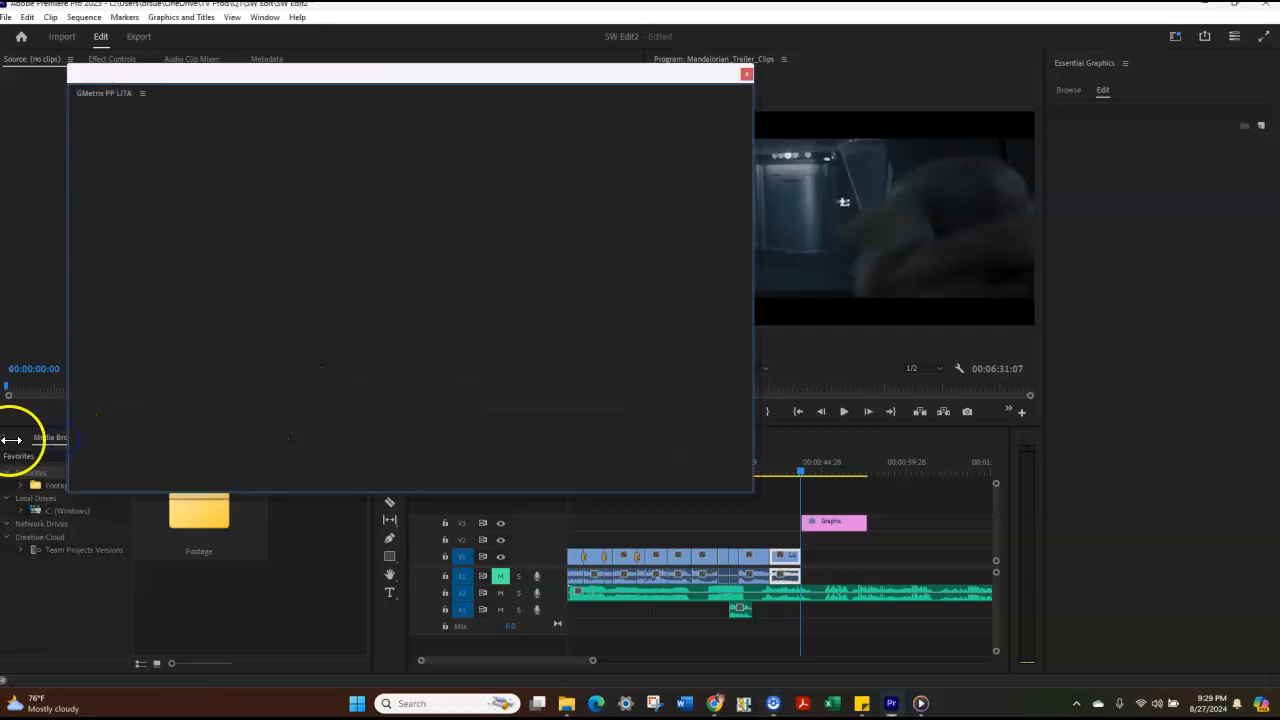
click(747, 74)
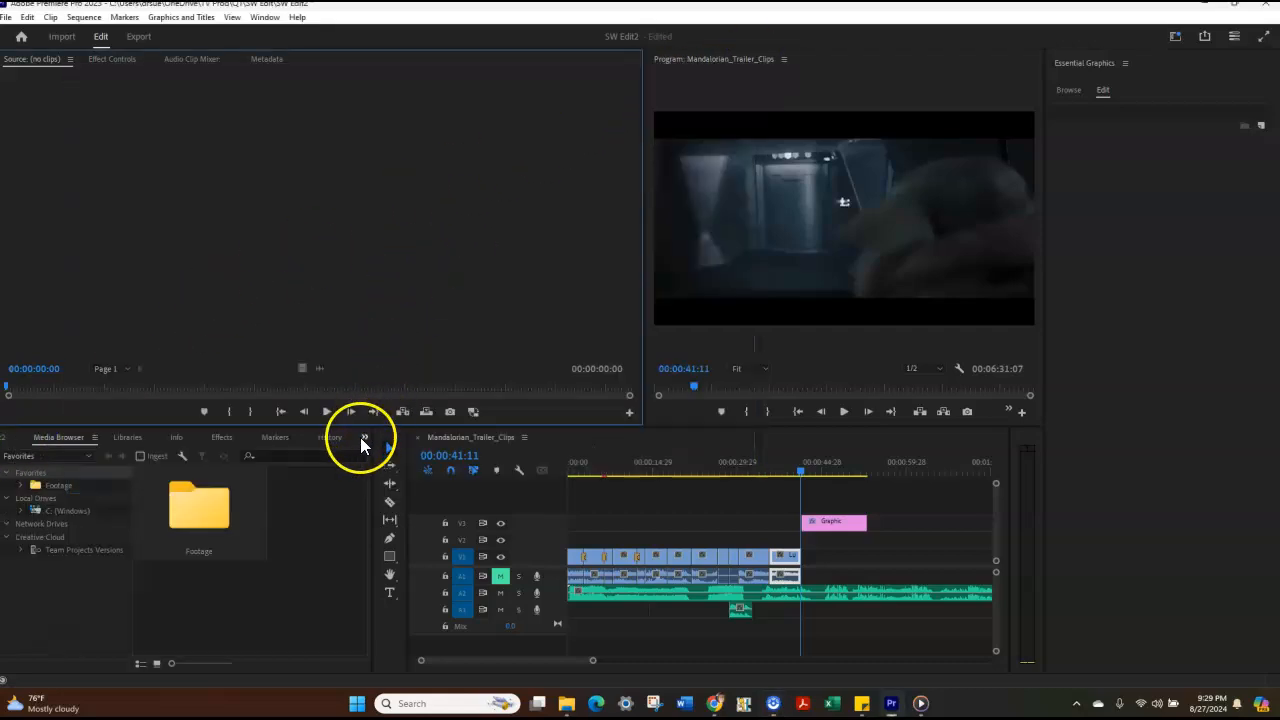
click(365, 438)
click(377, 455)
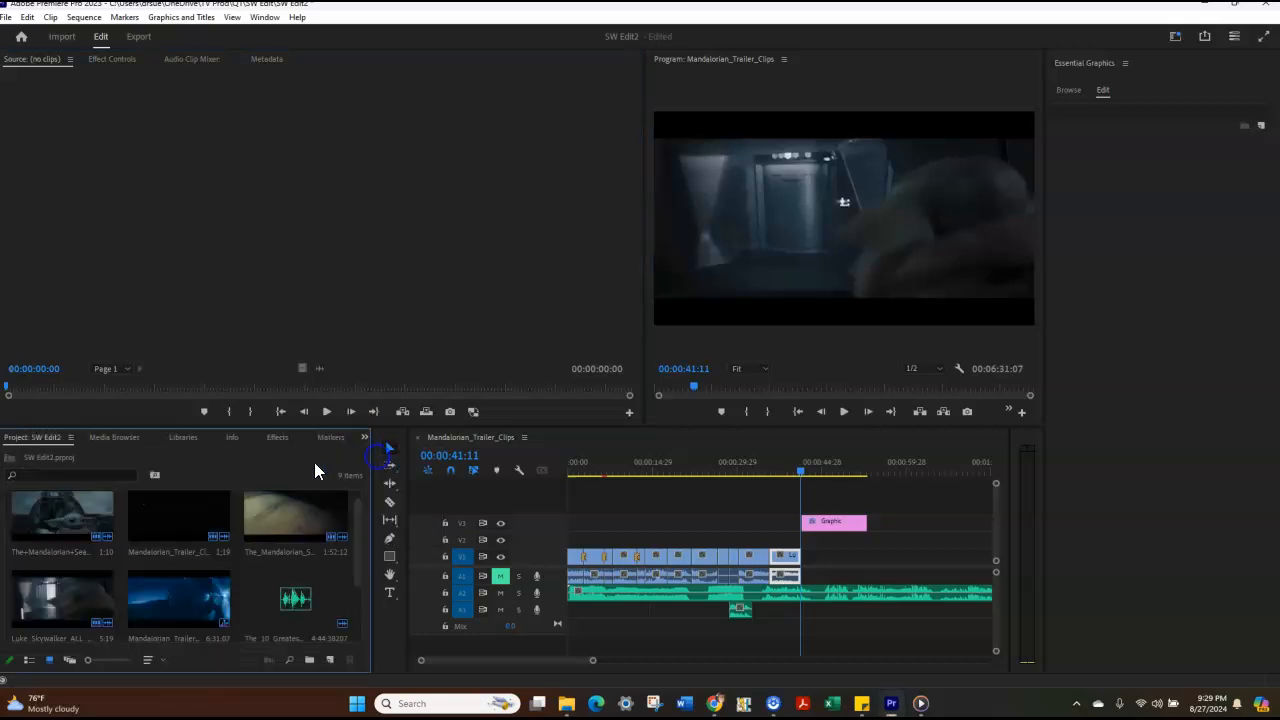
scroll(221, 523, down, 2)
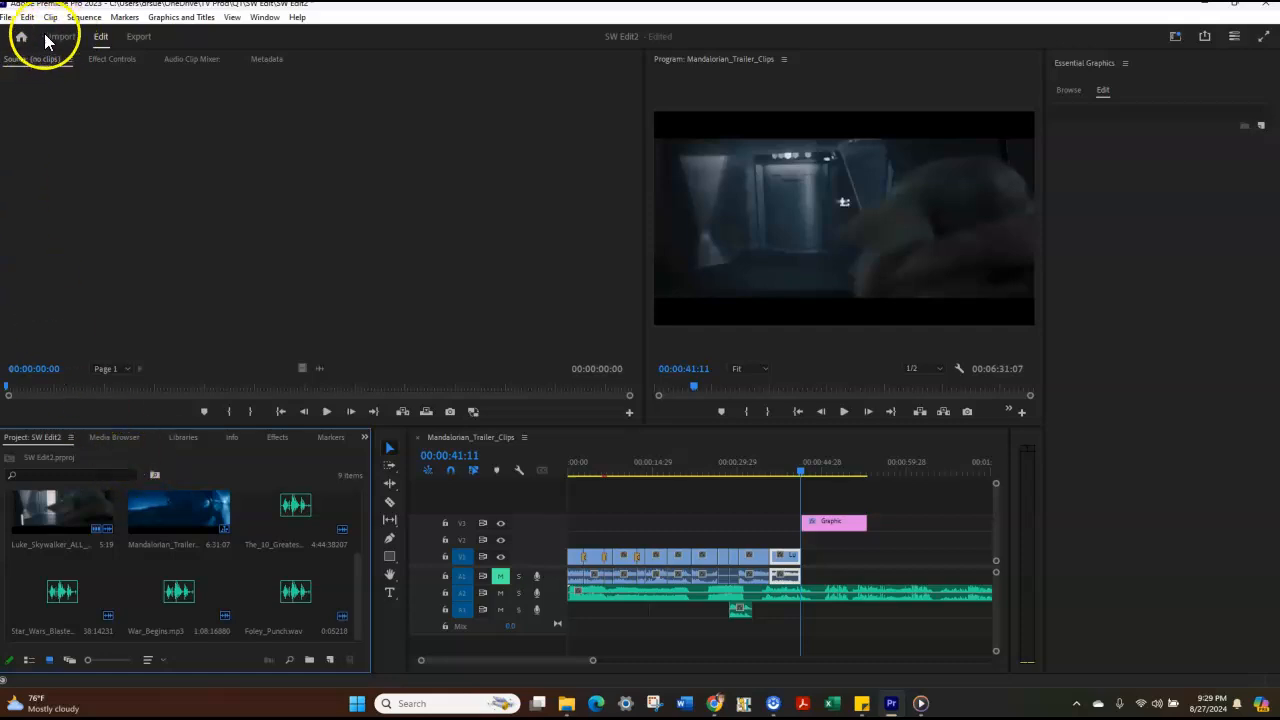
- Import the Planet_Surface image from the SW Edit folder inside TV Prod > Q1
click(6, 17)
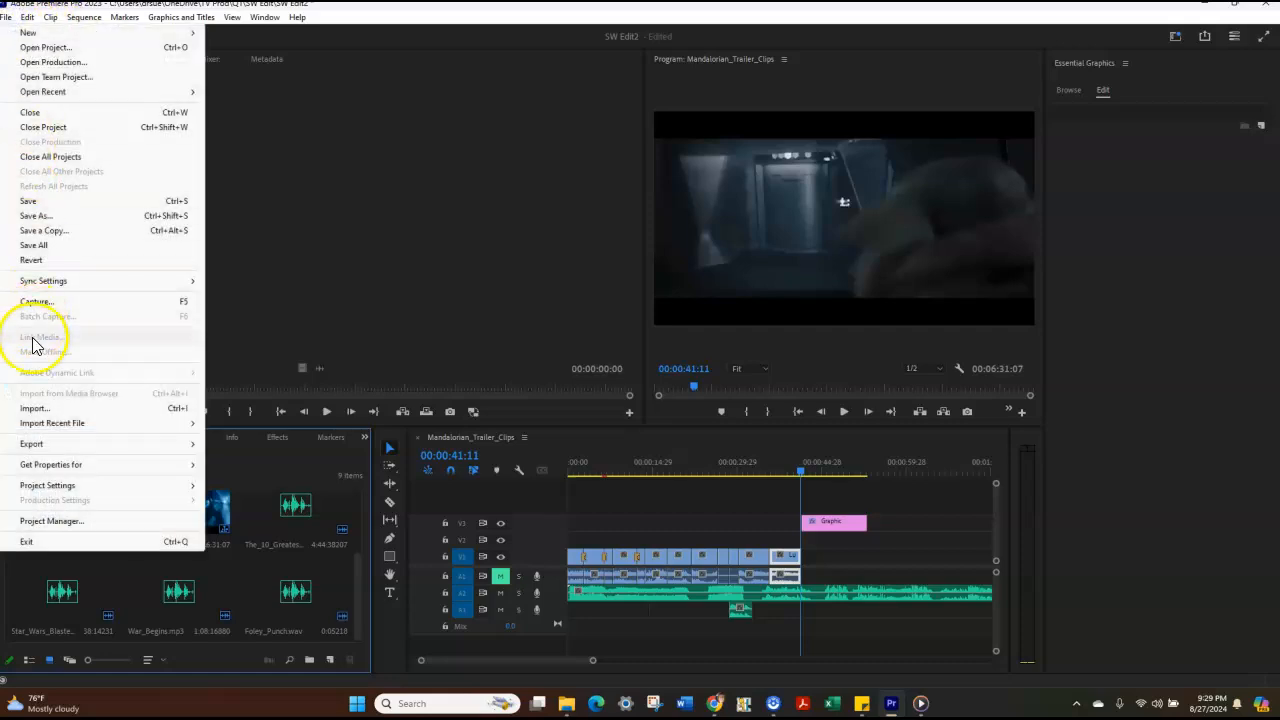
click(32, 408)
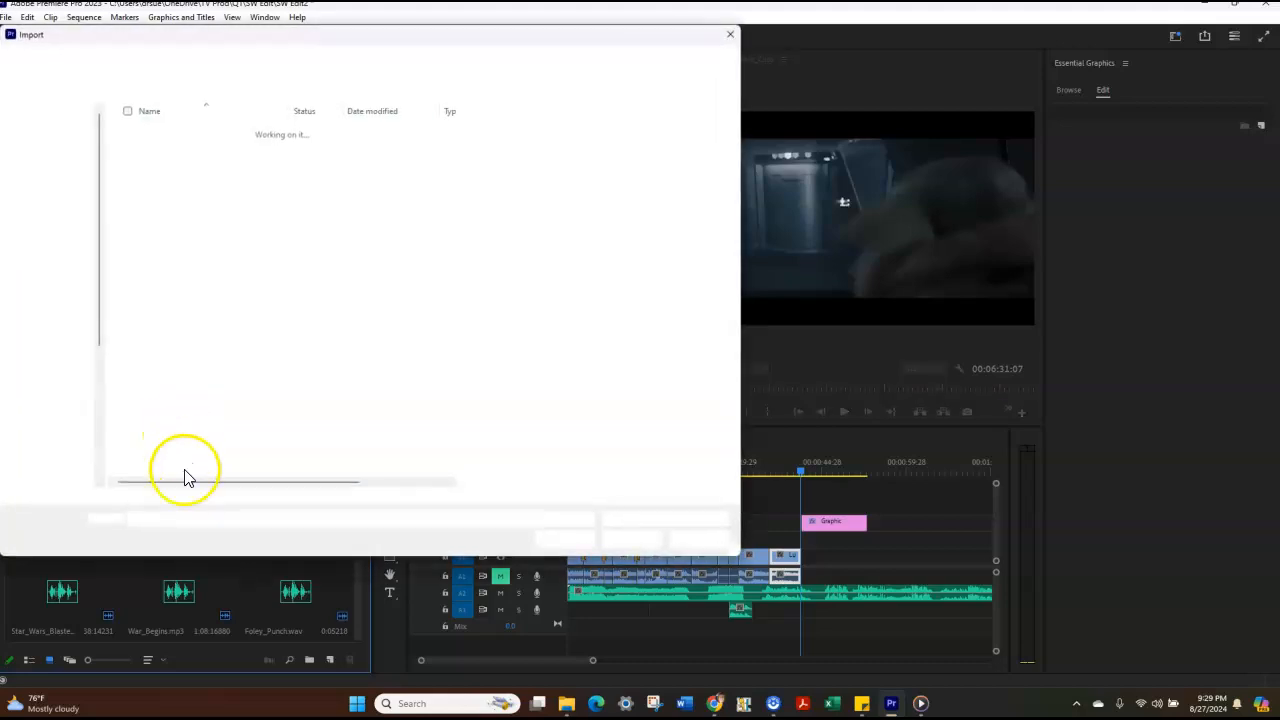
click(48, 161)
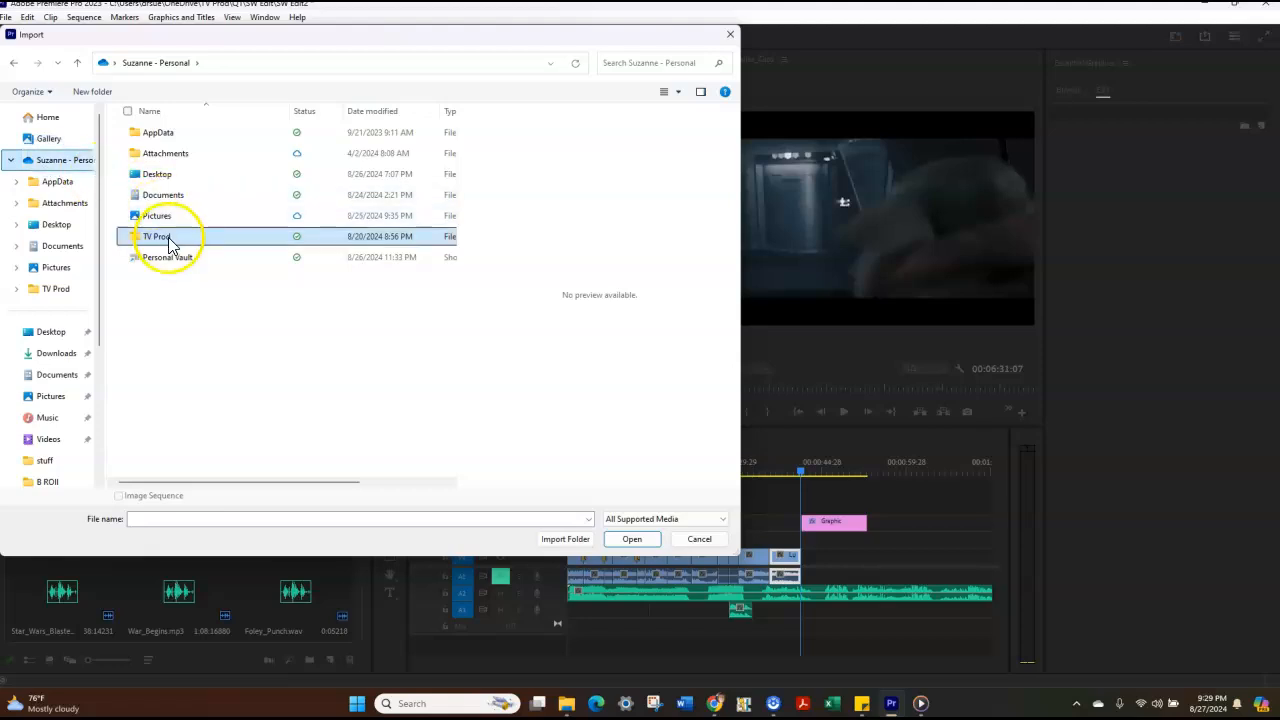
double_click(189, 243)
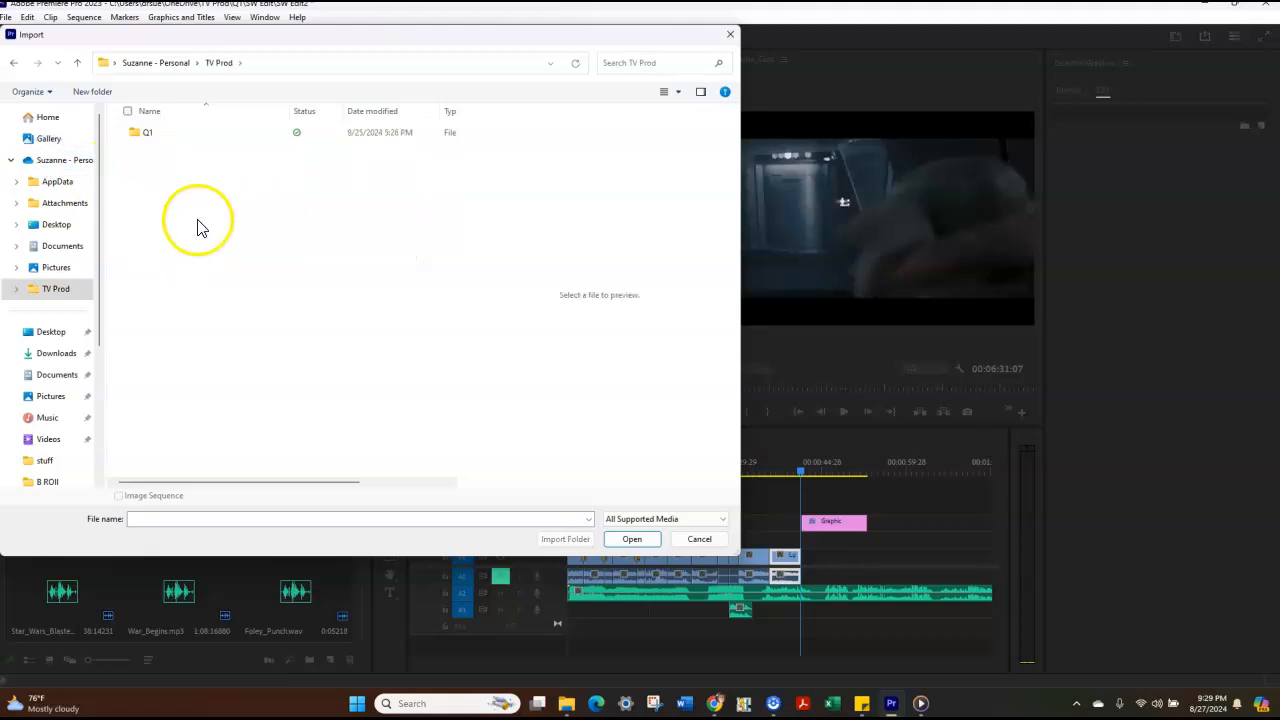
double_click(189, 134)
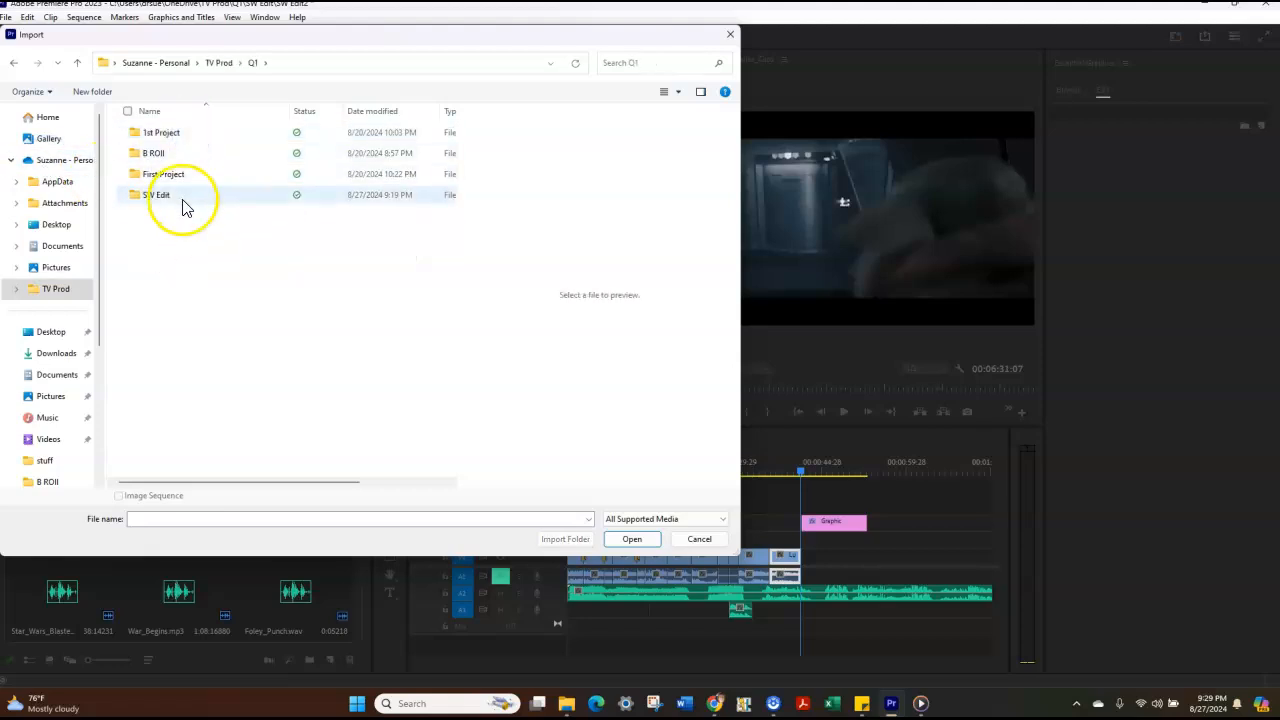
double_click(183, 199)
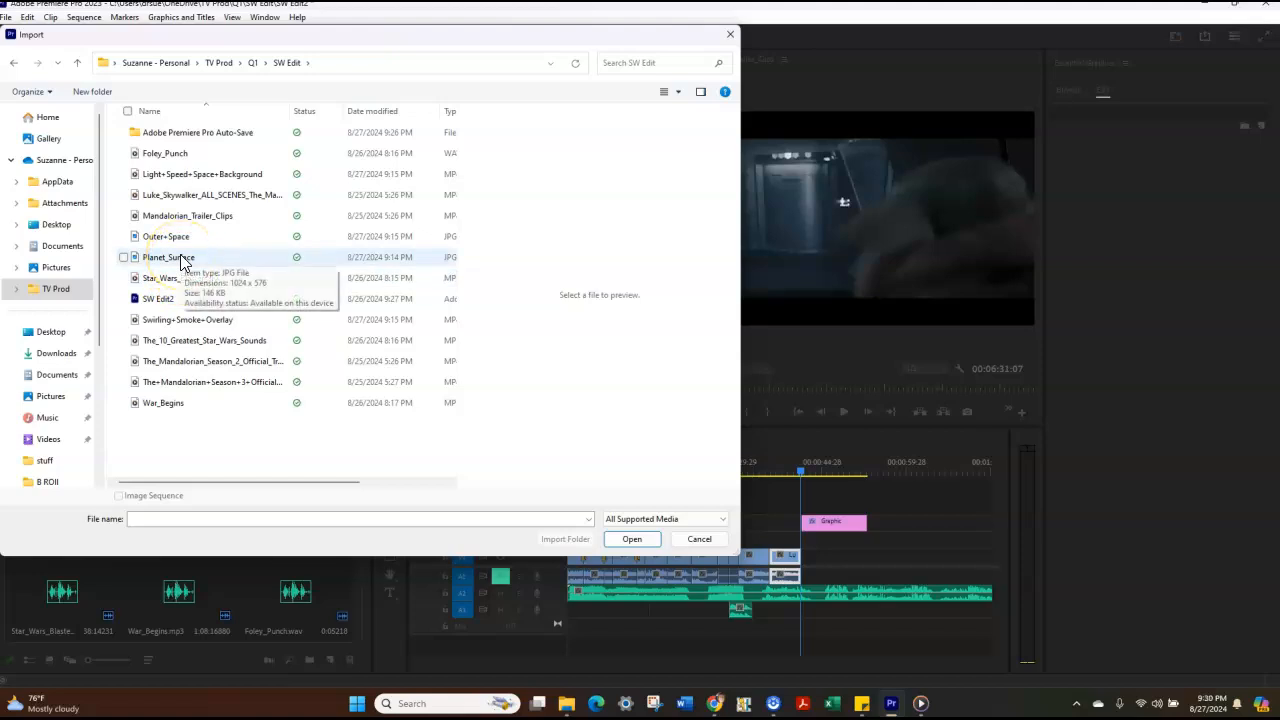
double_click(168, 257)
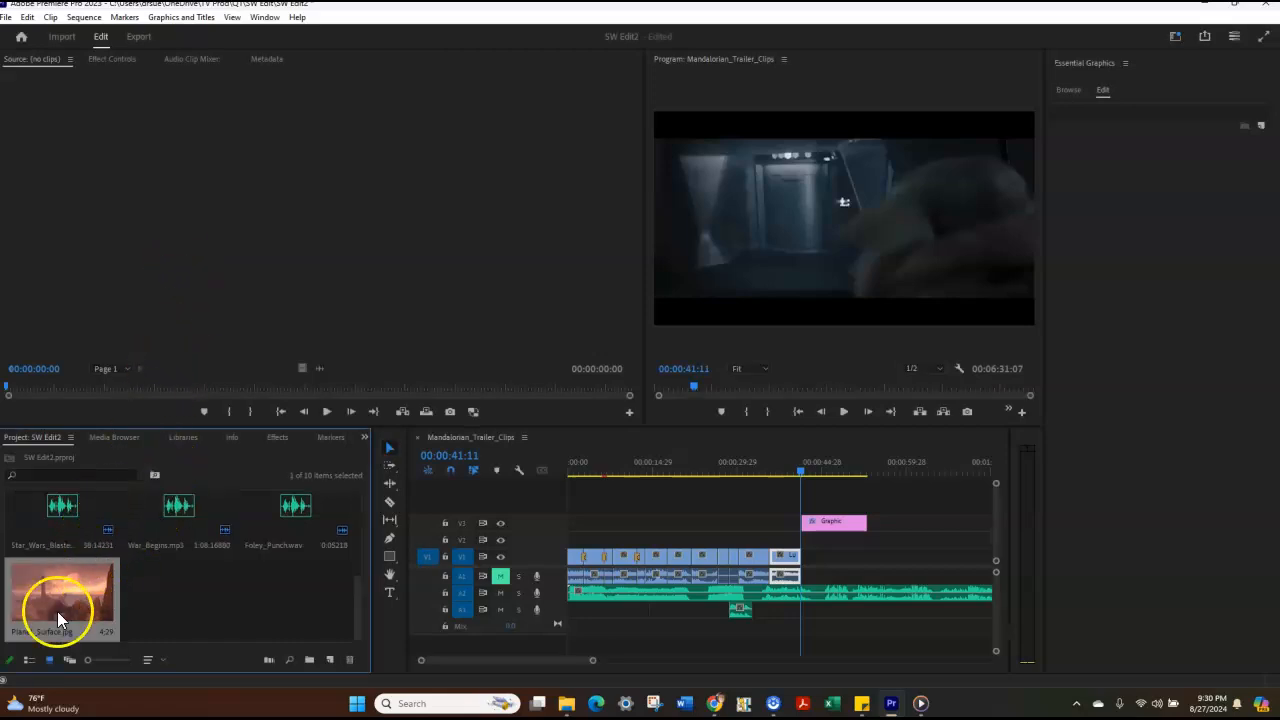
- Place Planet_Surface.jpg on track V2 directly beneath the title and scale it to the frame size
drag(58, 591, 859, 541)
drag(802, 472, 819, 472)
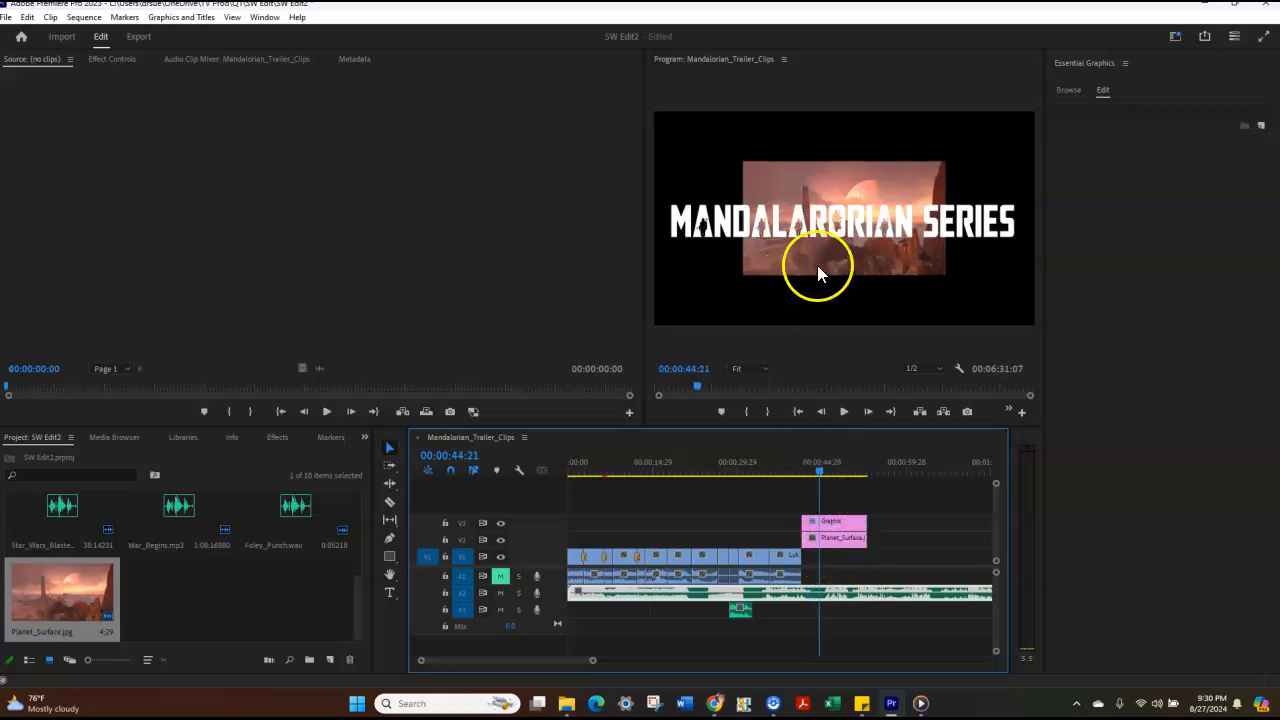
right_click(845, 541)
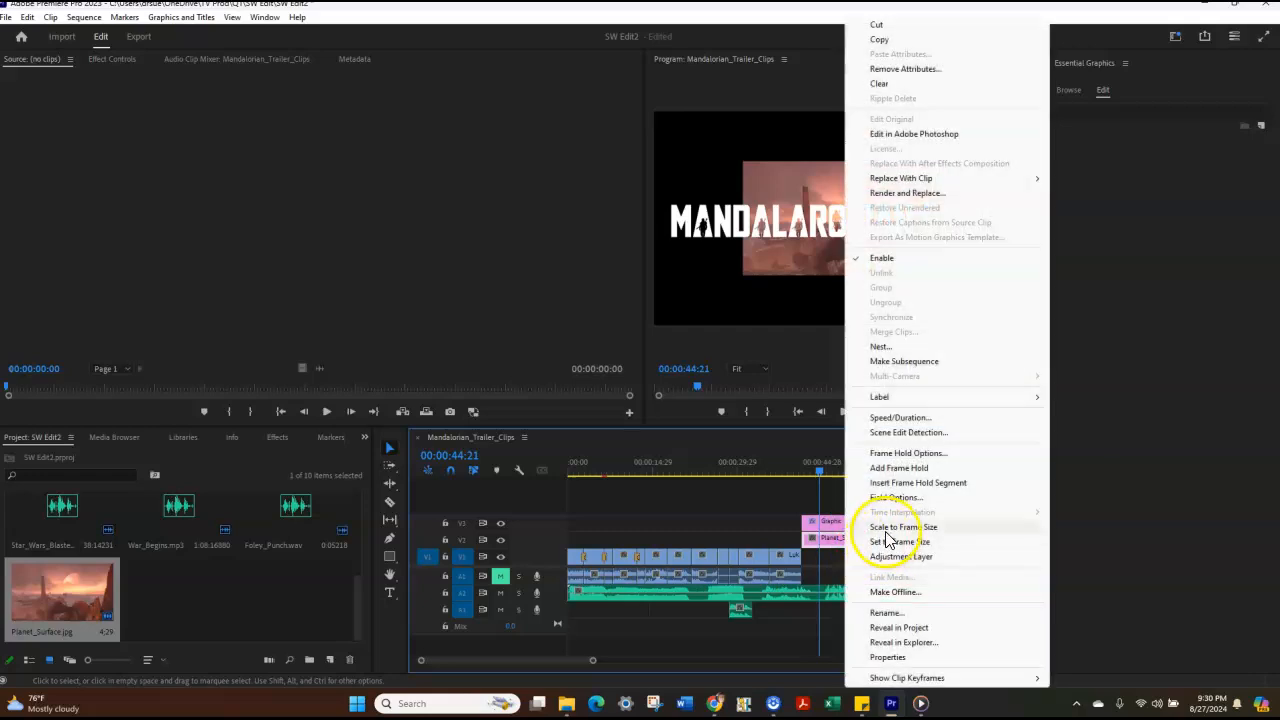
click(888, 527)
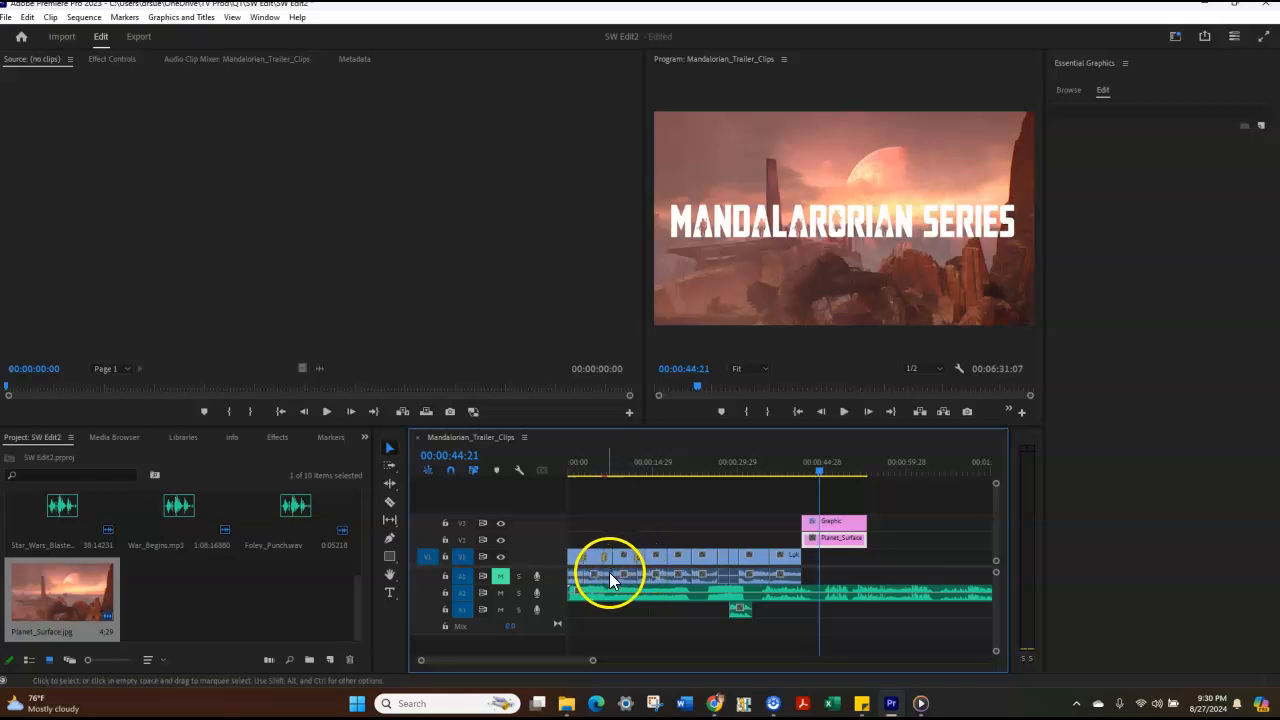
- Create a black 1920 x 1080 color matte named Color Matte and place it on track V1 beneath the Planet_Surface clip
click(331, 661)
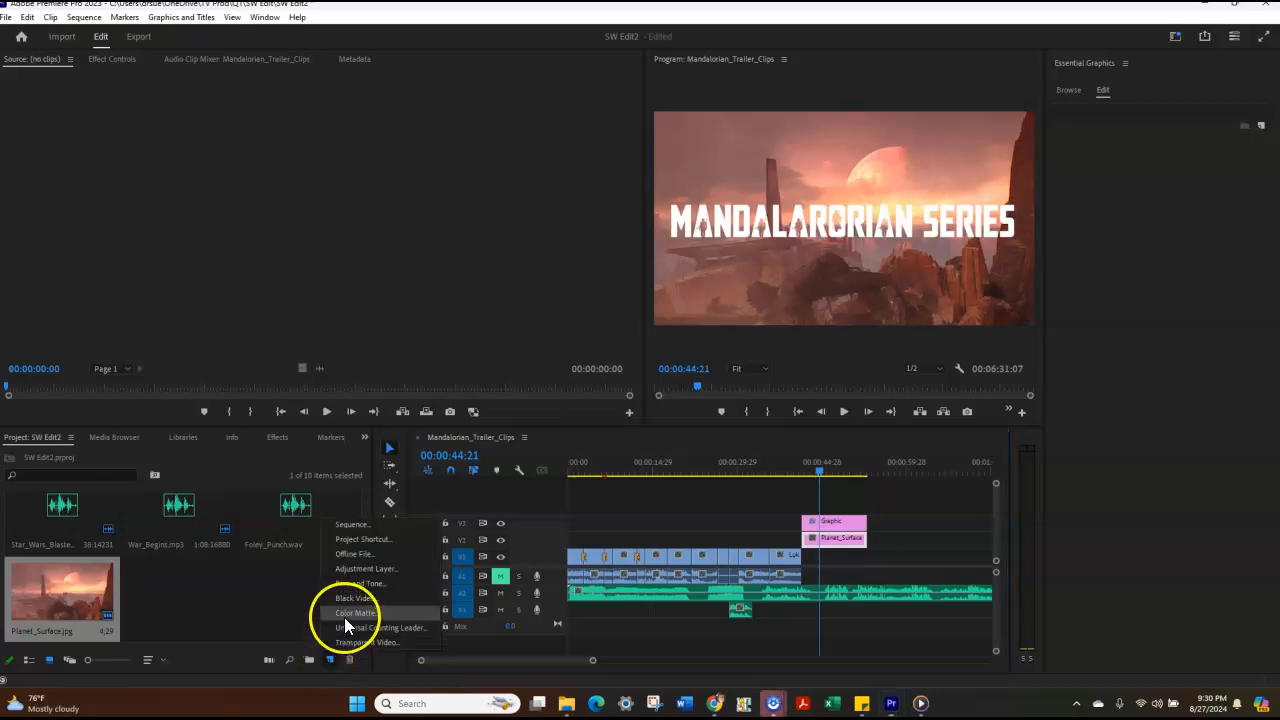
click(344, 617)
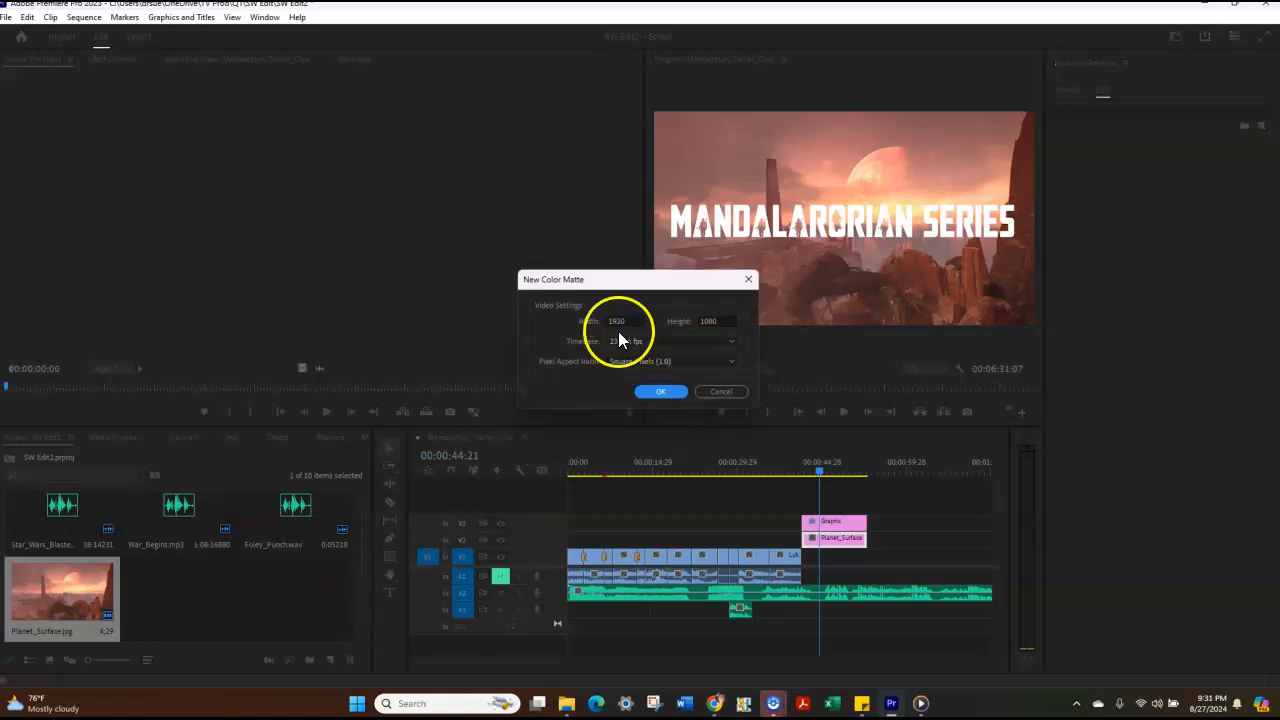
click(706, 325)
click(668, 391)
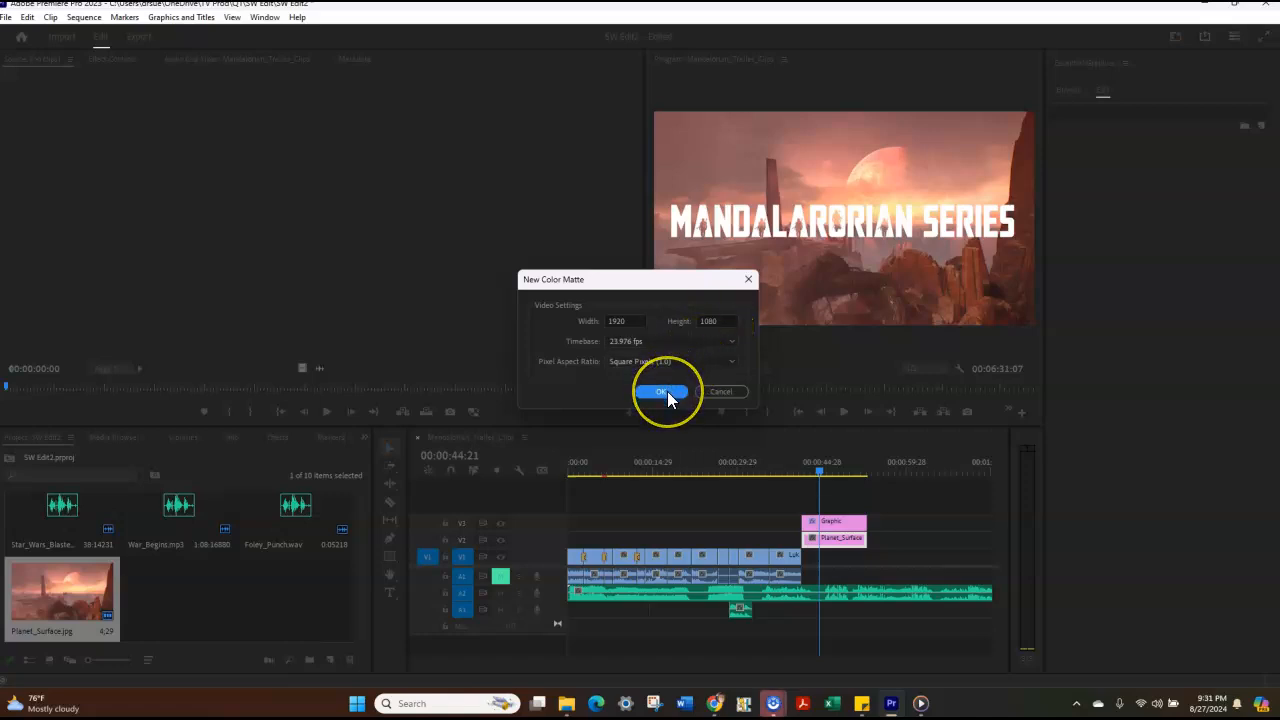
click(686, 327)
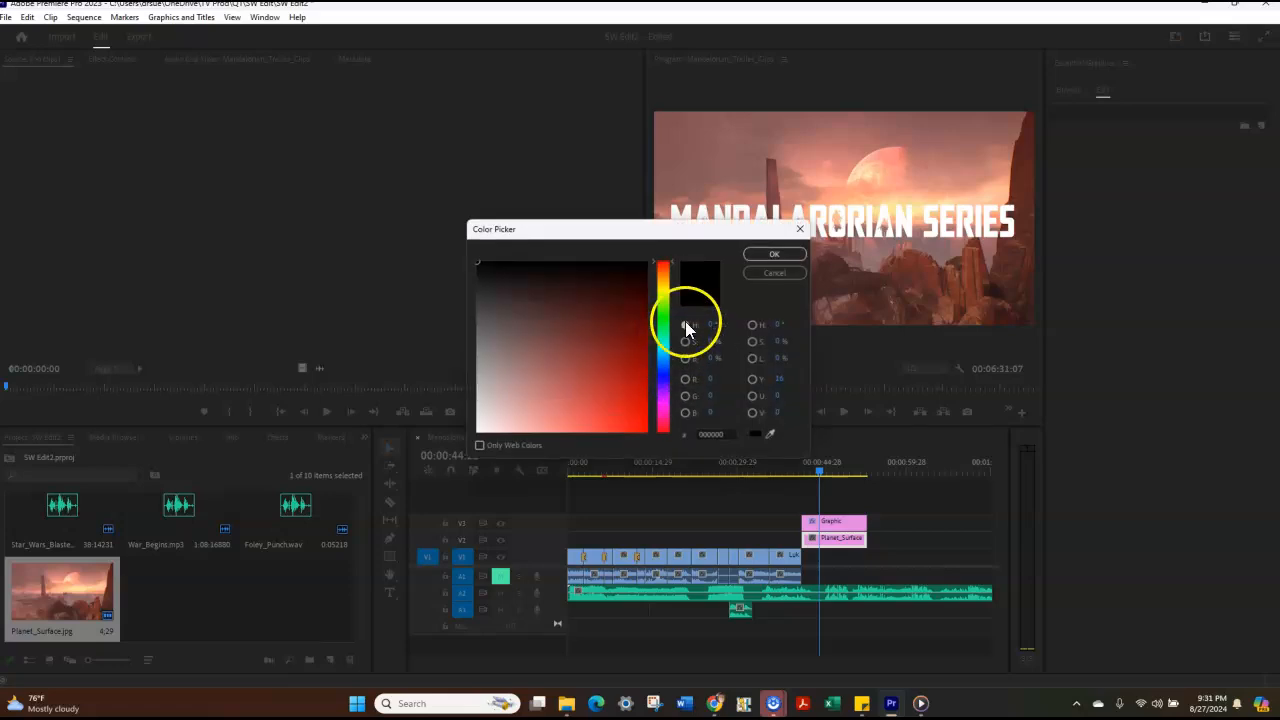
click(477, 261)
click(760, 256)
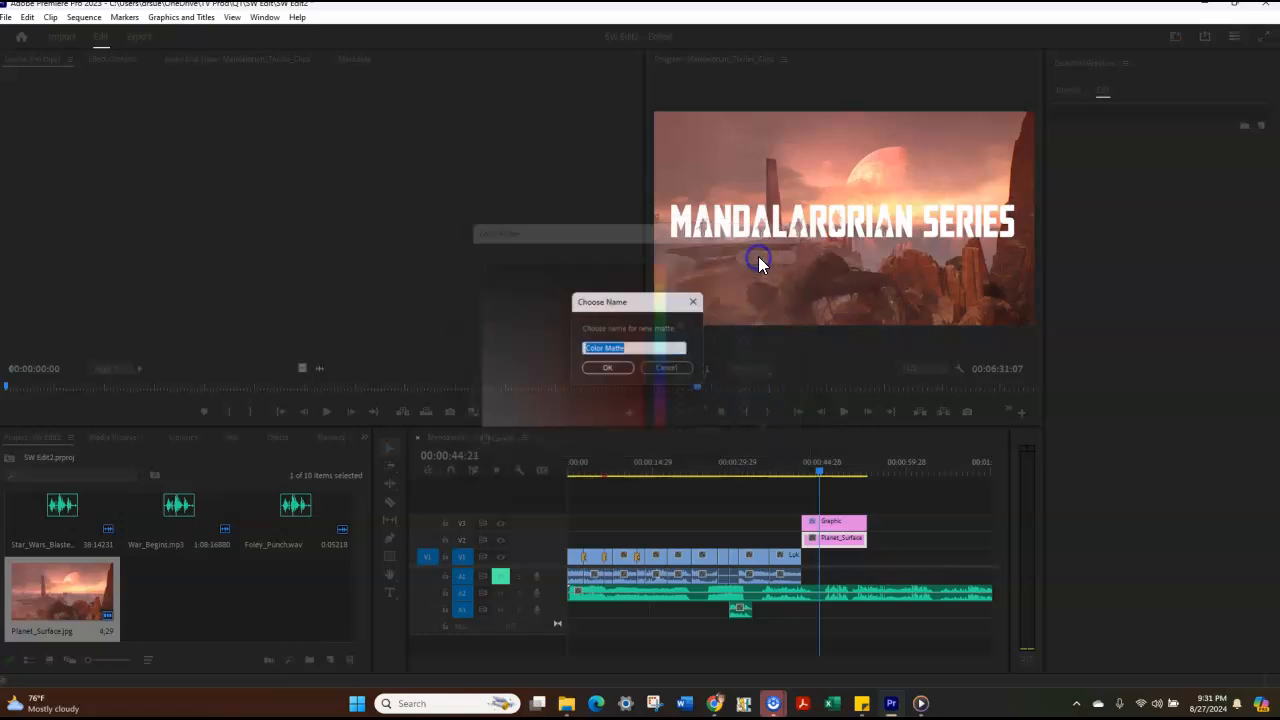
click(610, 369)
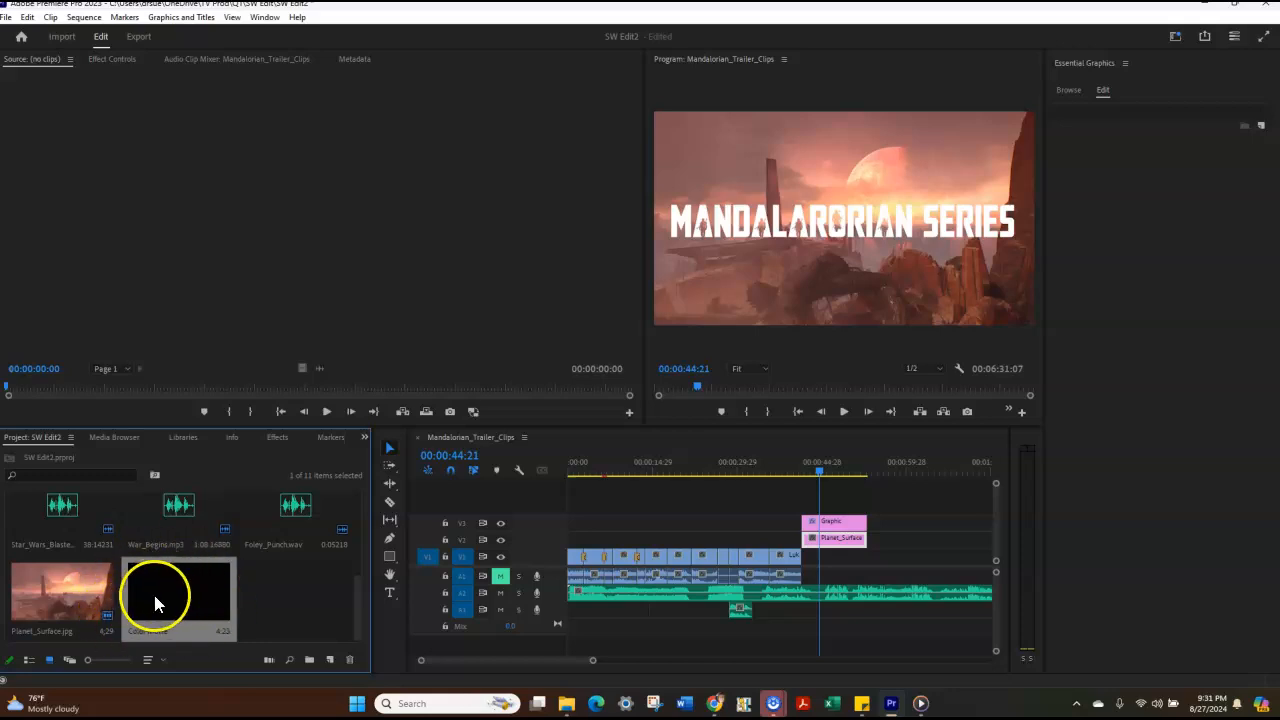
drag(160, 601, 864, 557)
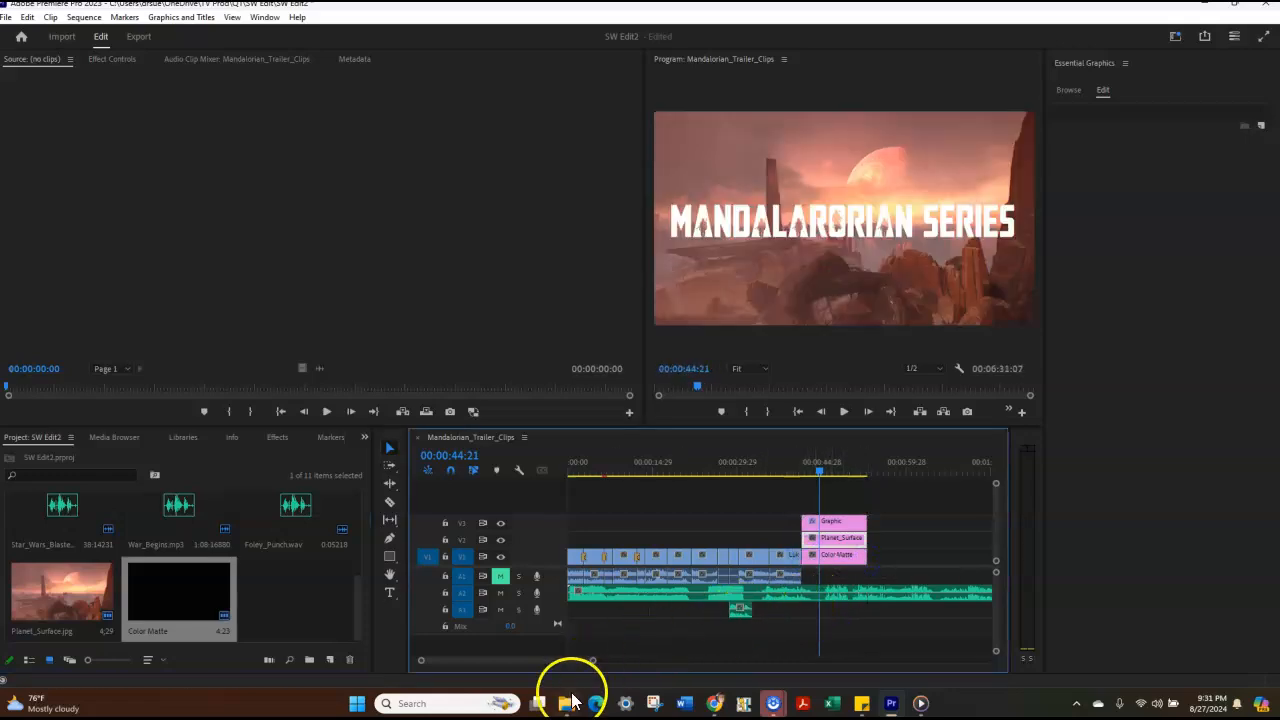
- Search the effects for "track" and apply Track Matte Key to the Planet_Surface clip on track V2
mouse_move(569, 700)
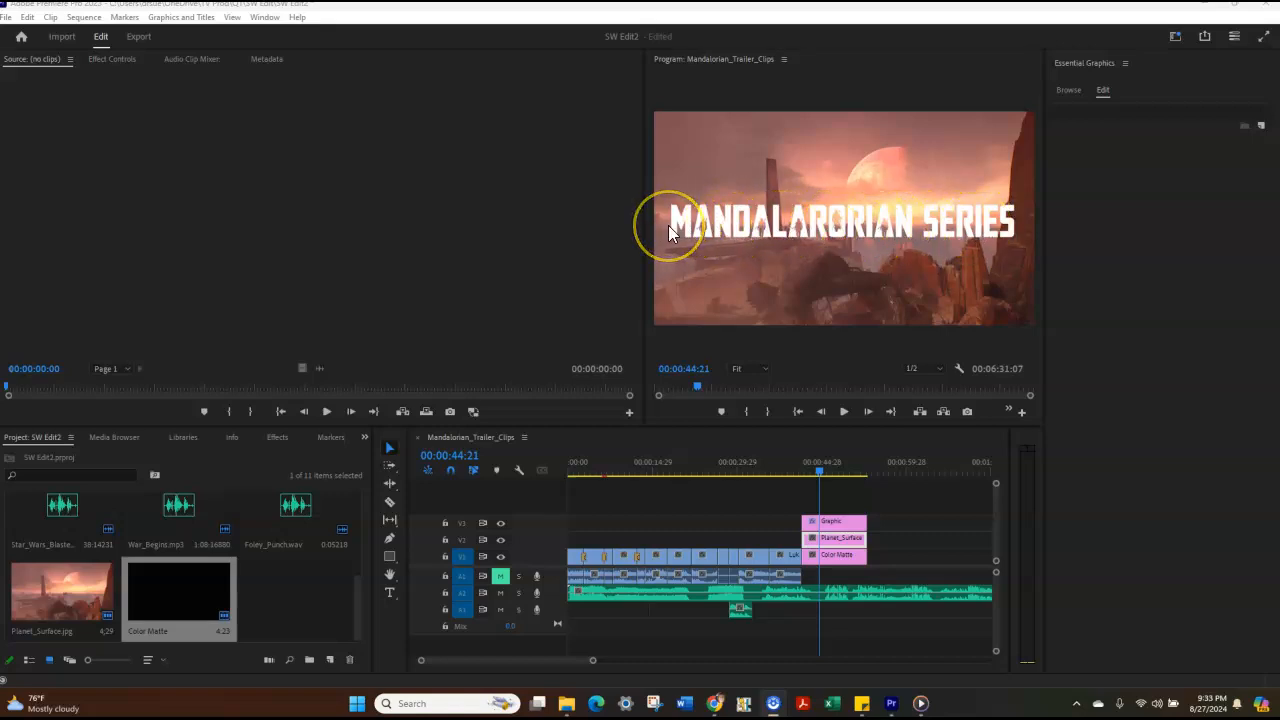
click(276, 437)
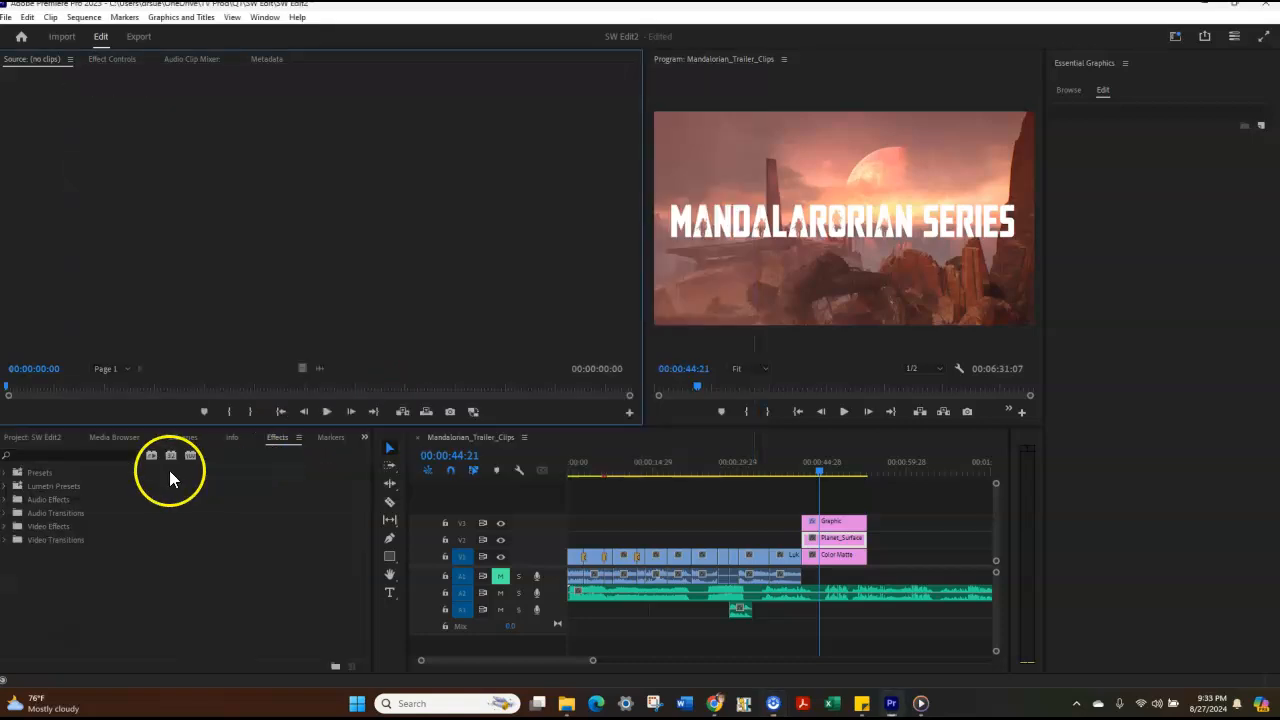
click(55, 456)
text(tra)
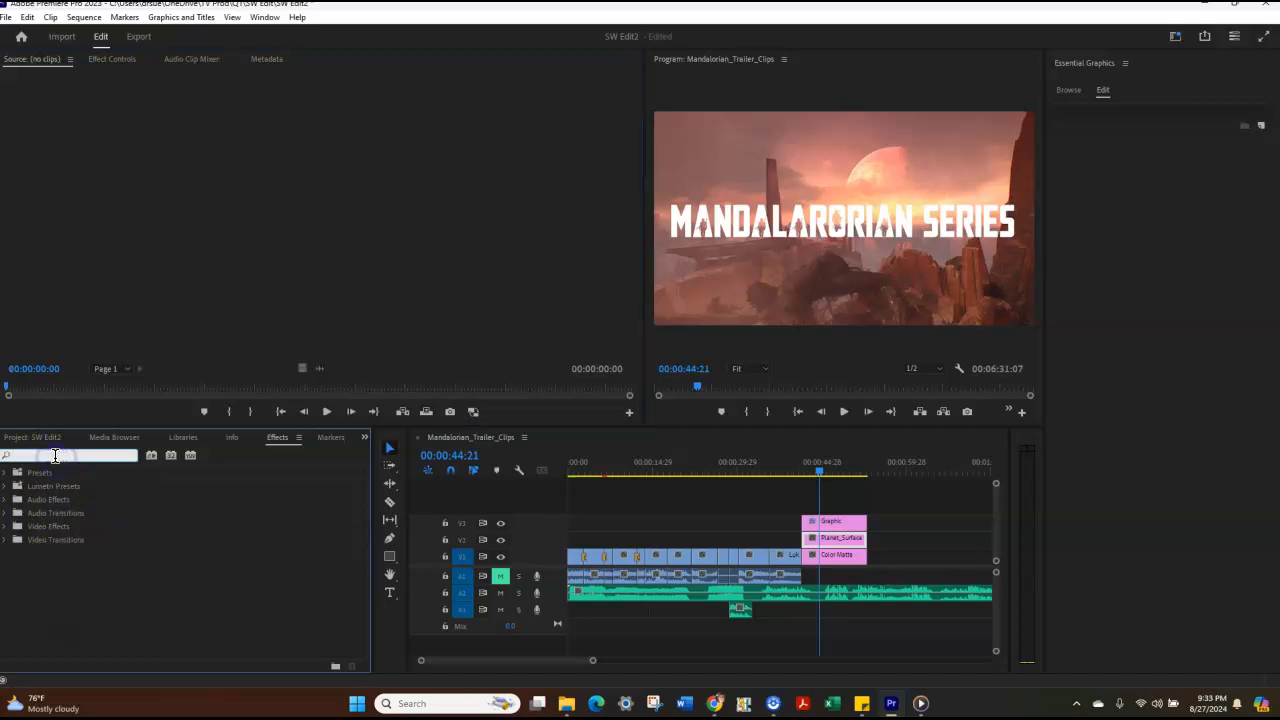
text(ck)
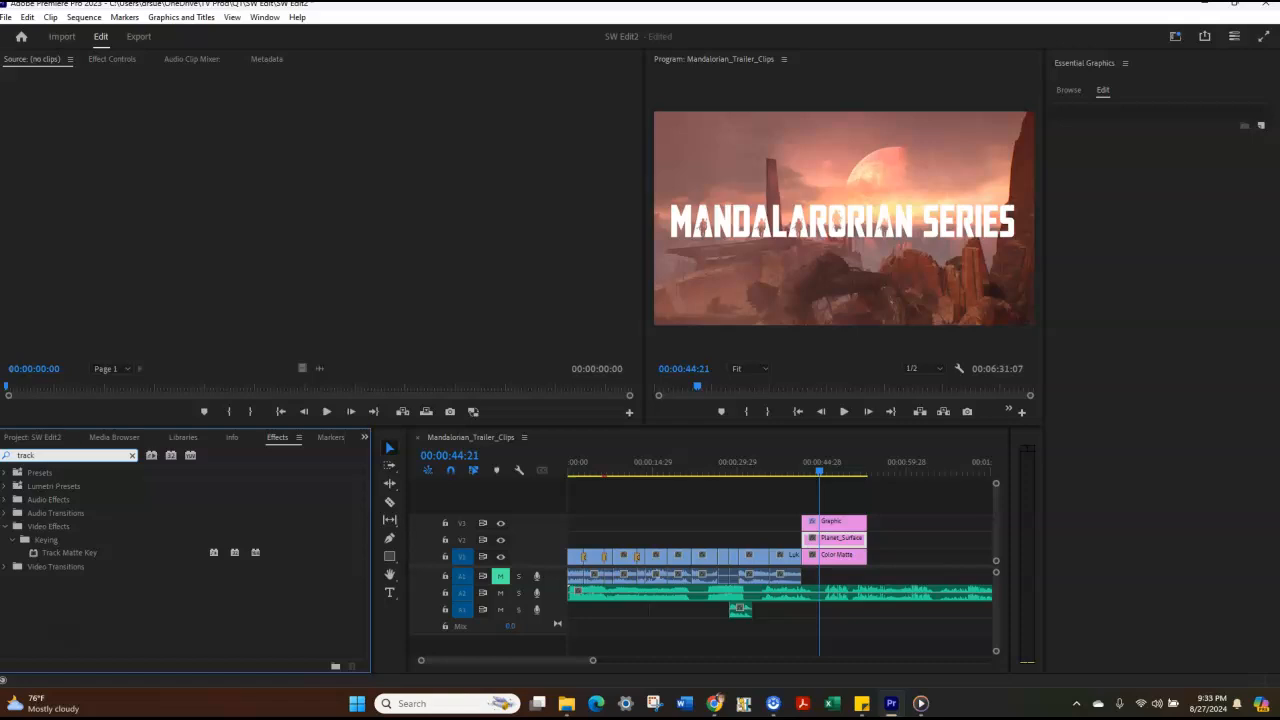
click(53, 557)
click(35, 455)
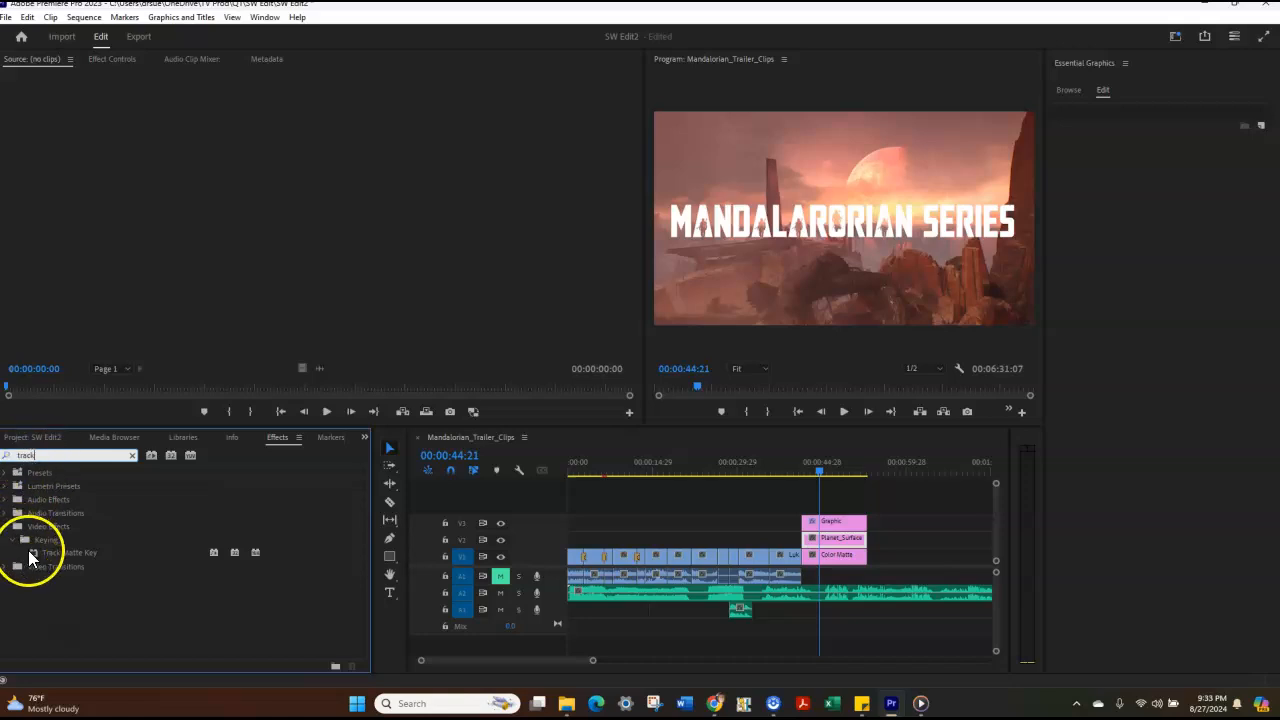
drag(33, 557, 824, 541)
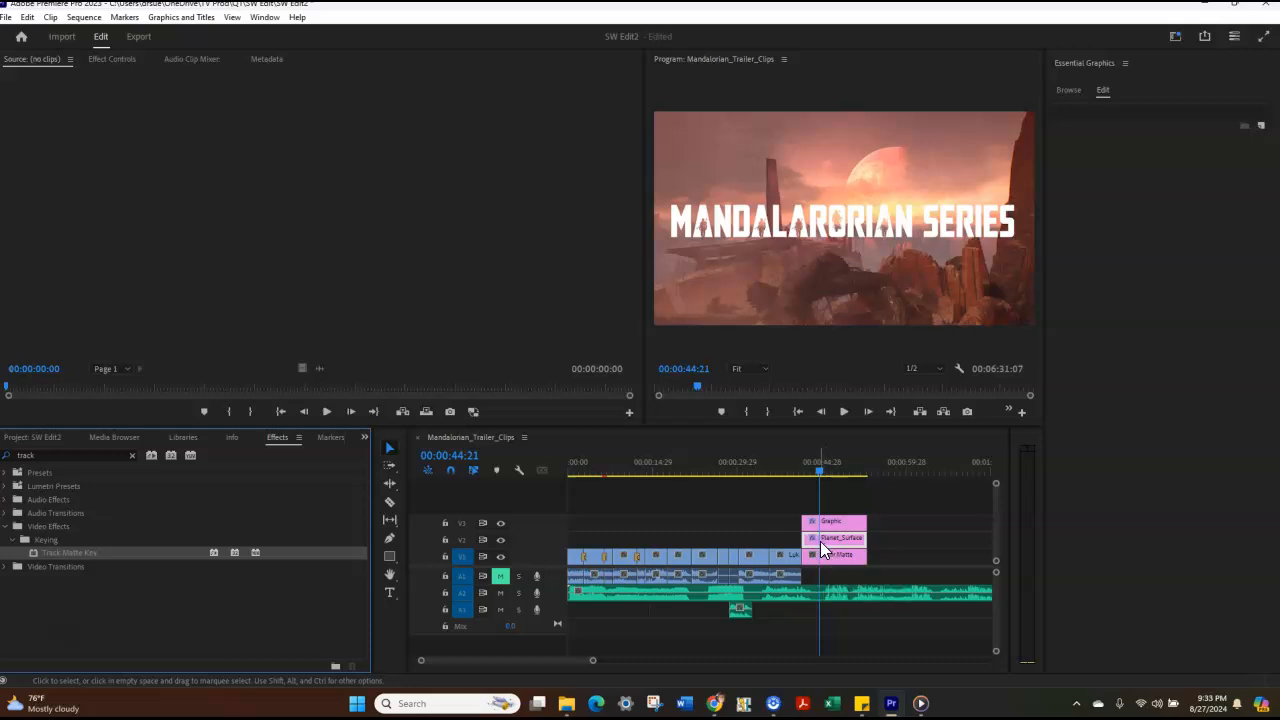
- Set the Track Matte Key's matte on the Planet_Surface clip to Video 3
click(106, 61)
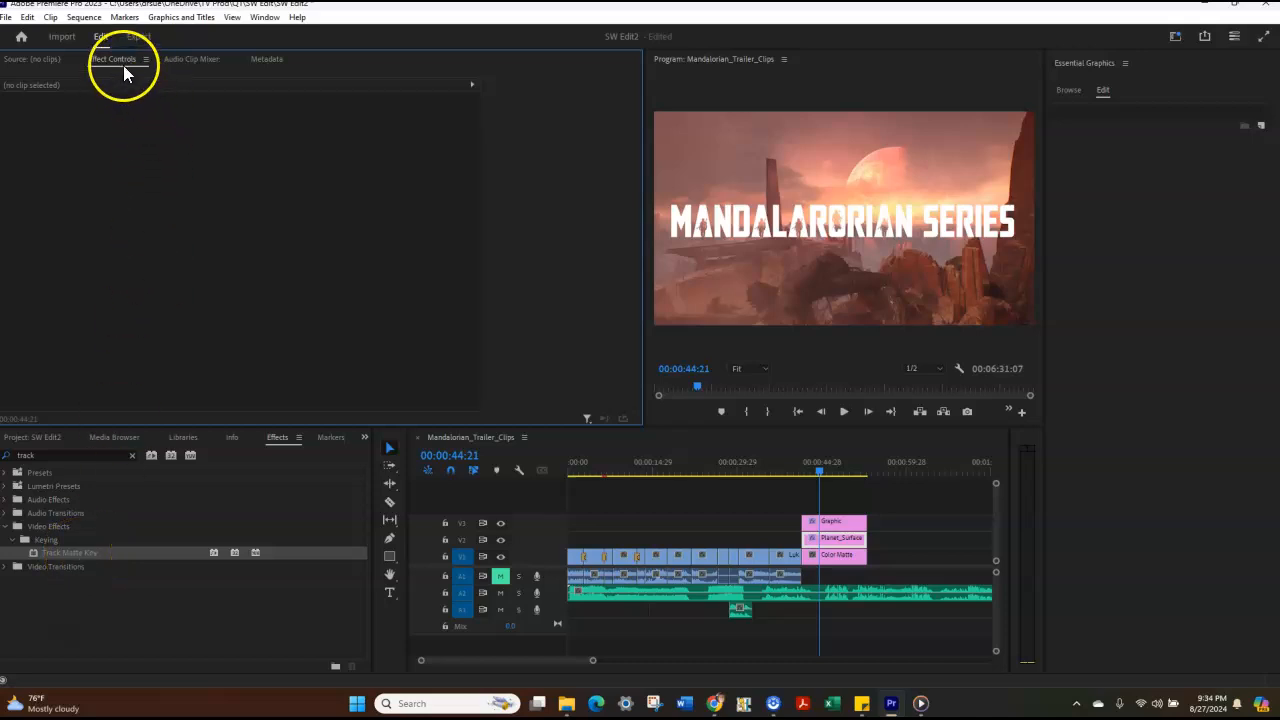
click(160, 554)
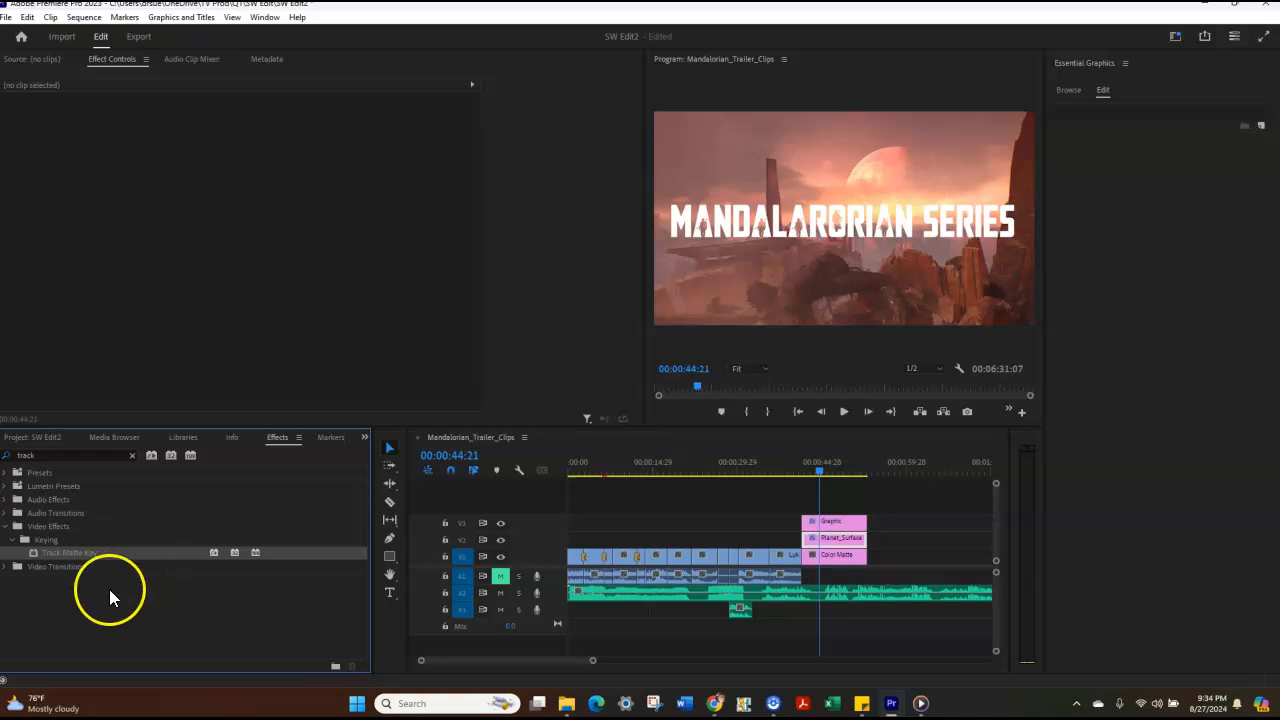
click(470, 480)
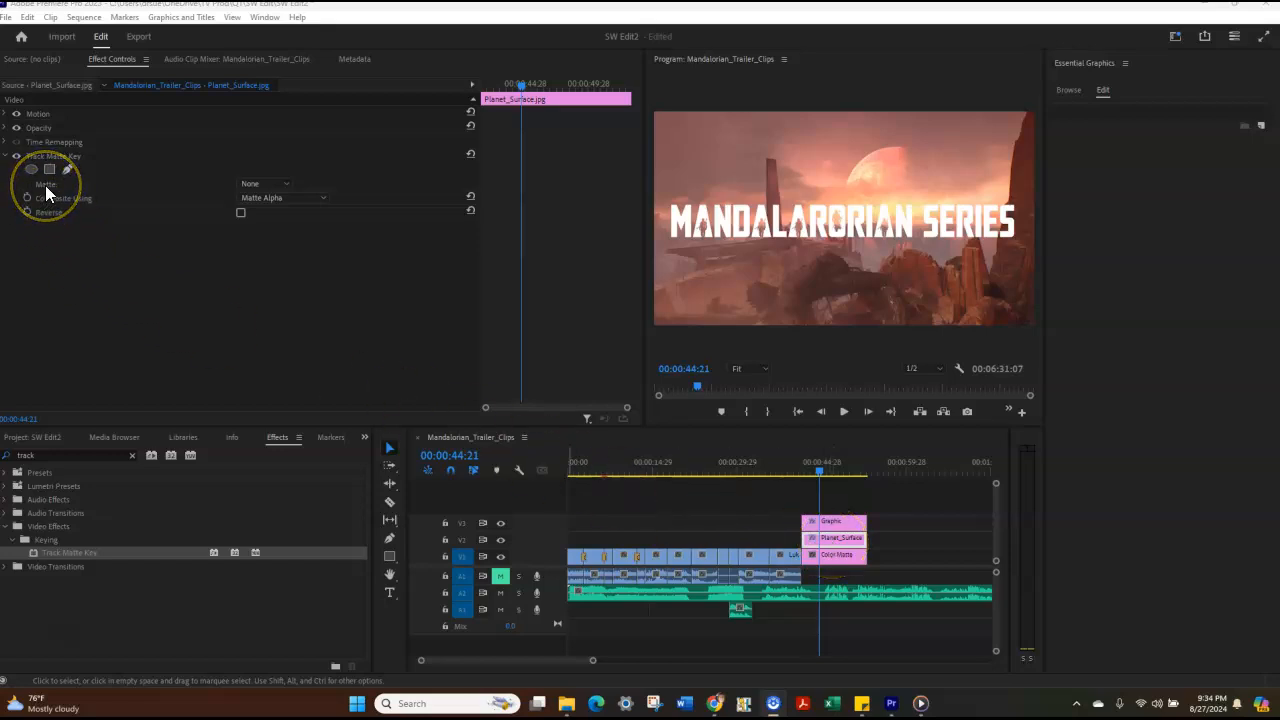
click(273, 185)
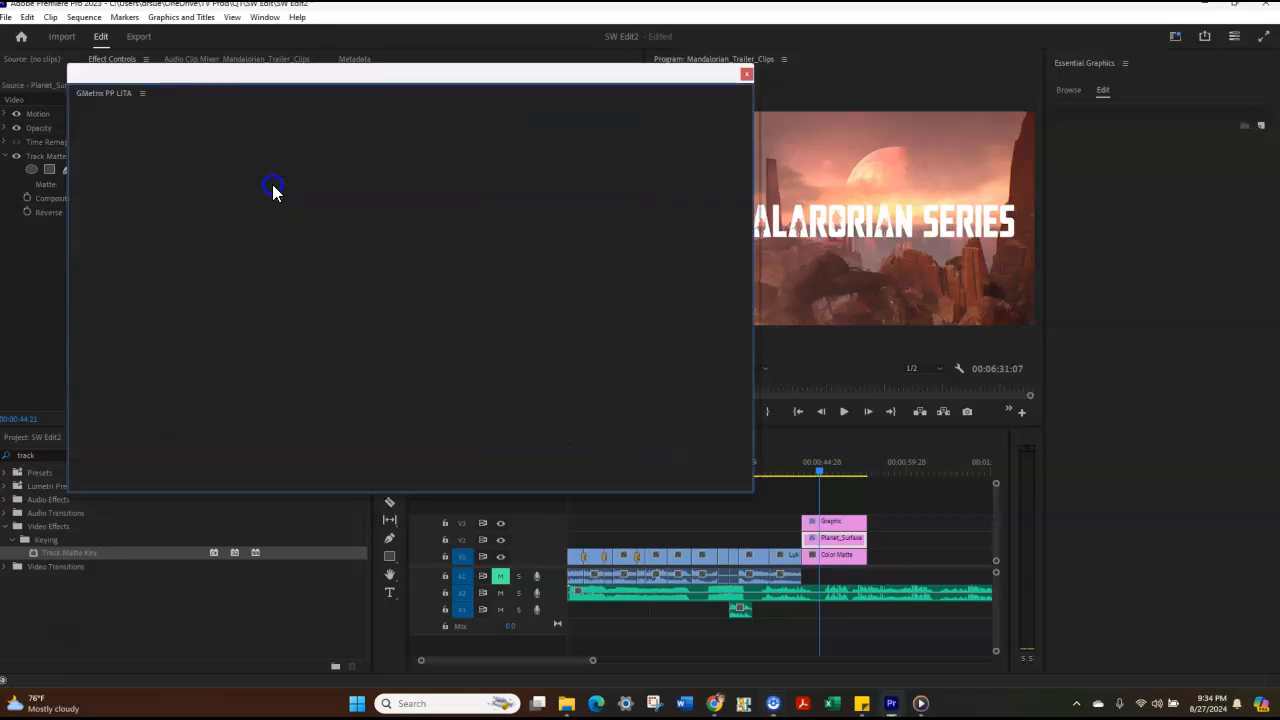
click(274, 190)
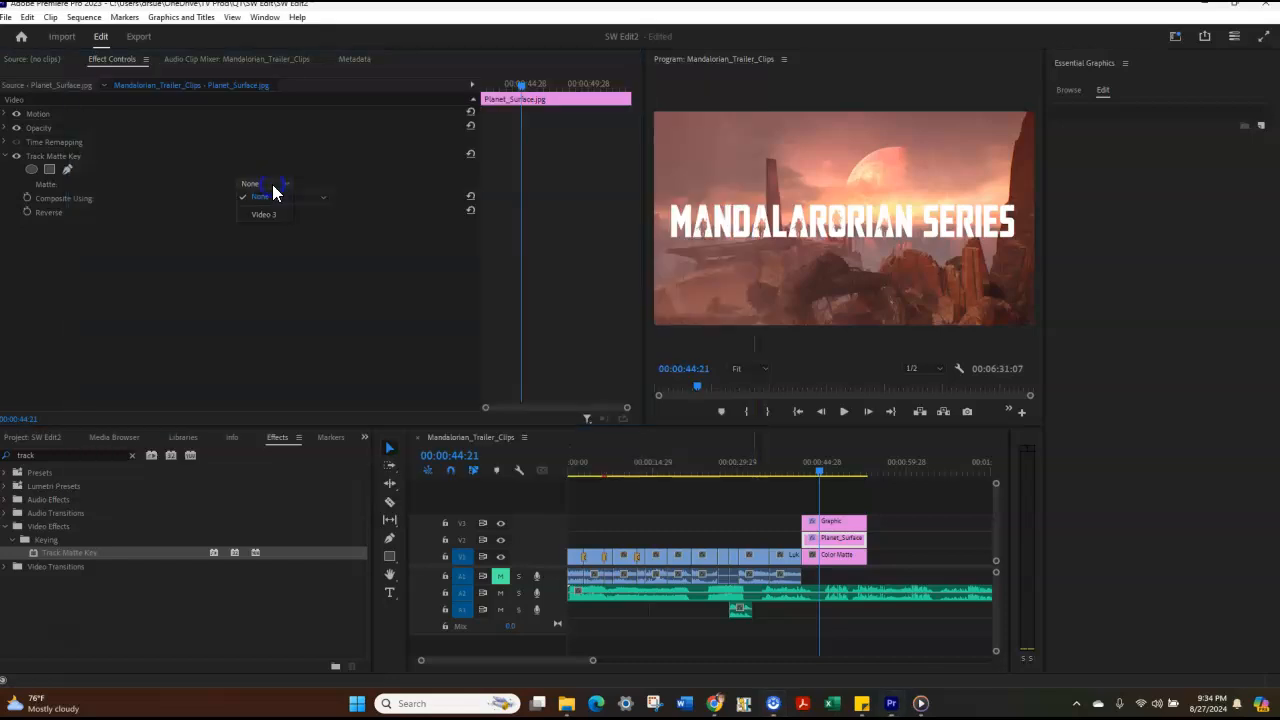
click(273, 214)
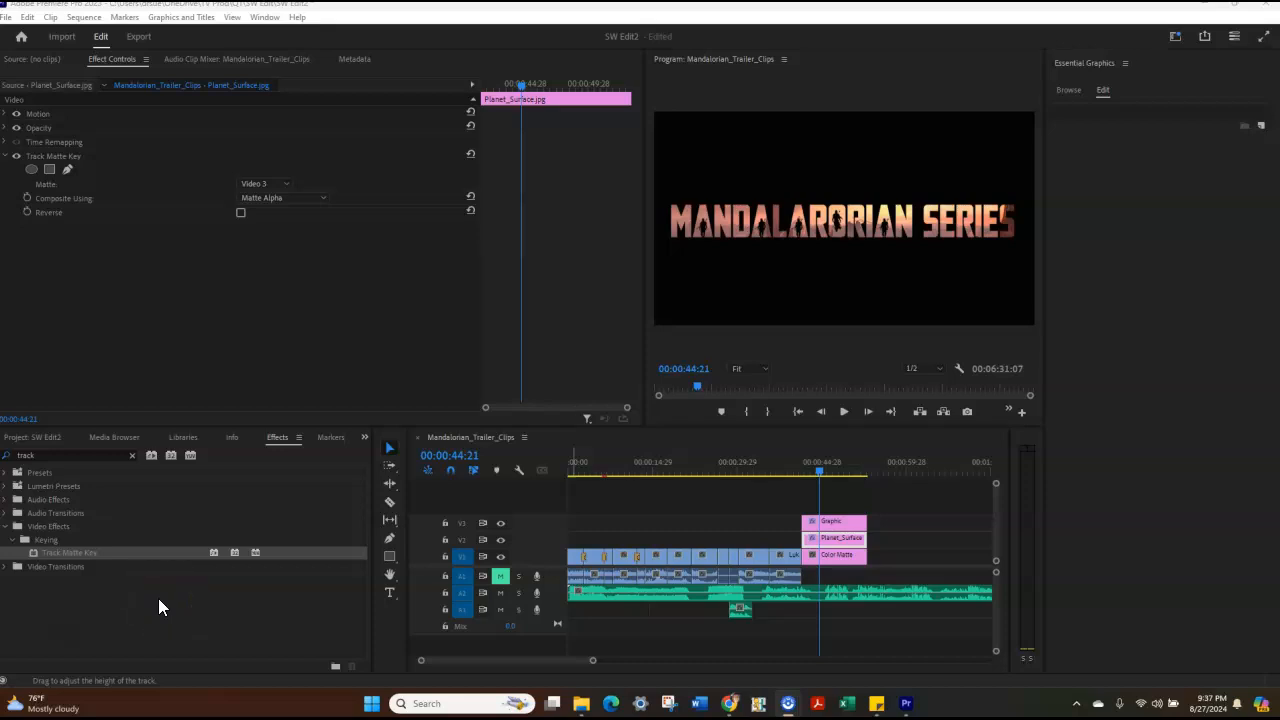
- Import the Light+Speed+Space+Background video from the SW Edit folder into the project
click(50, 441)
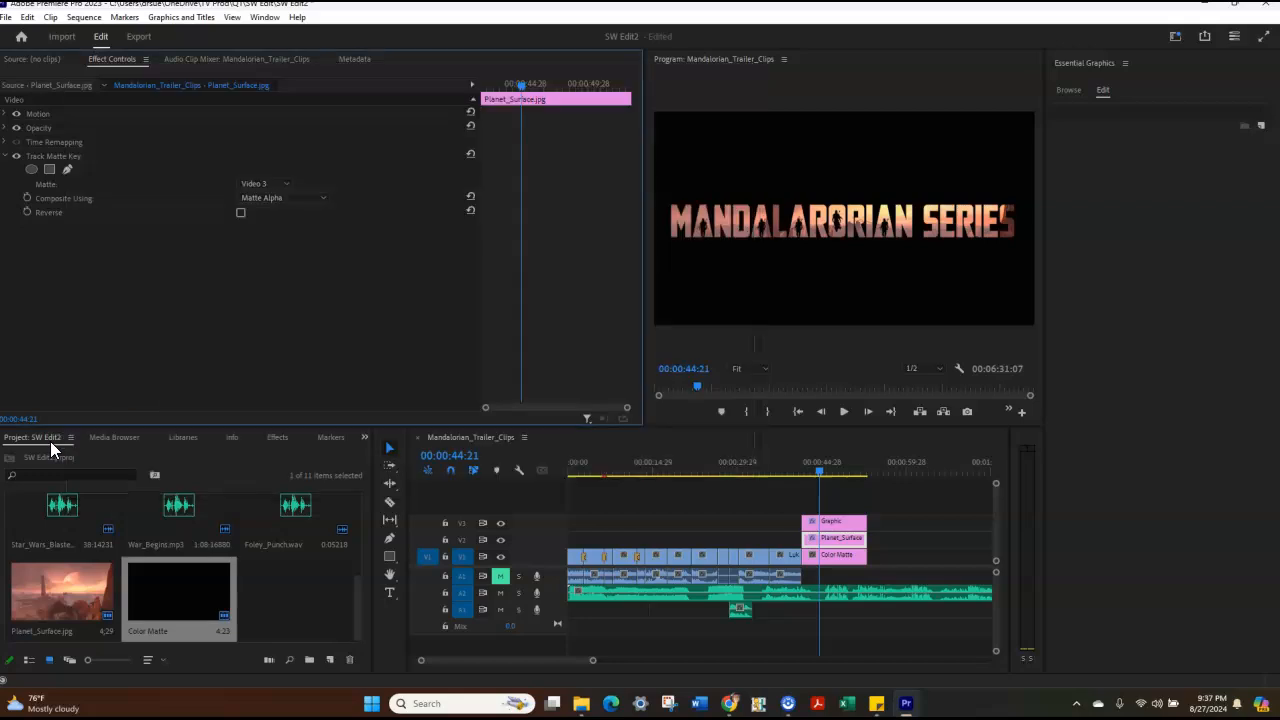
right_click(282, 588)
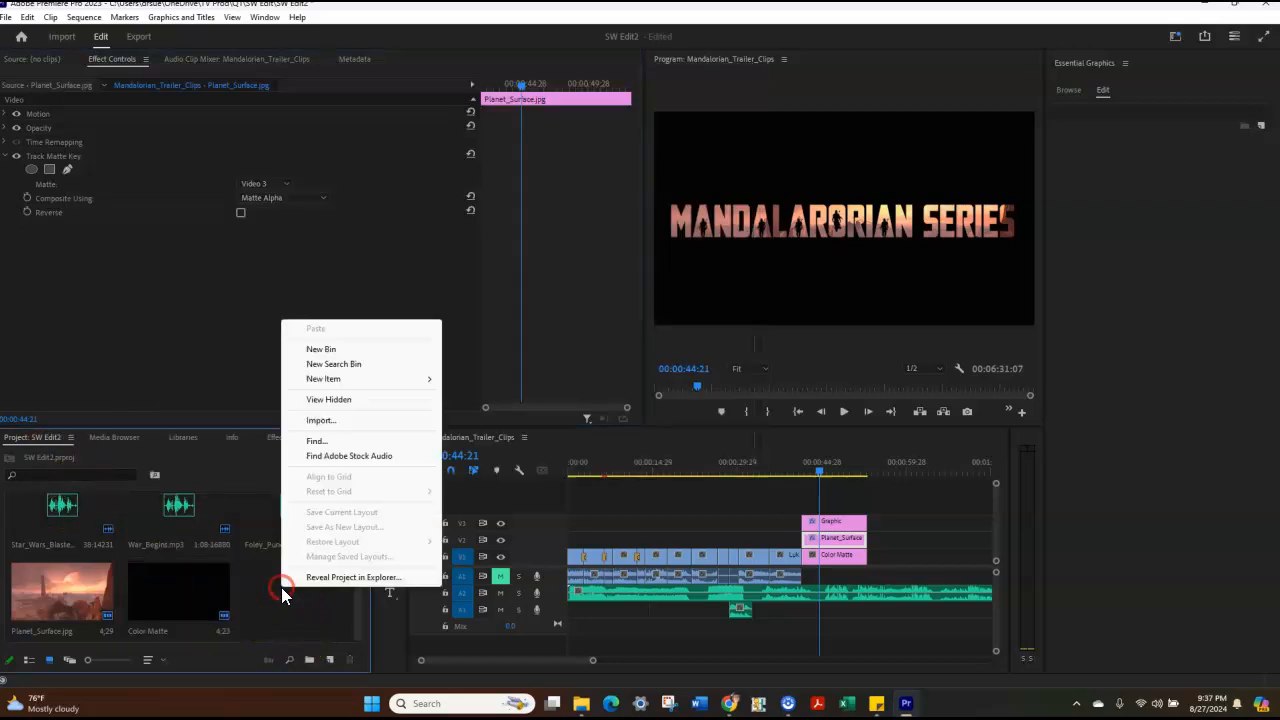
click(328, 421)
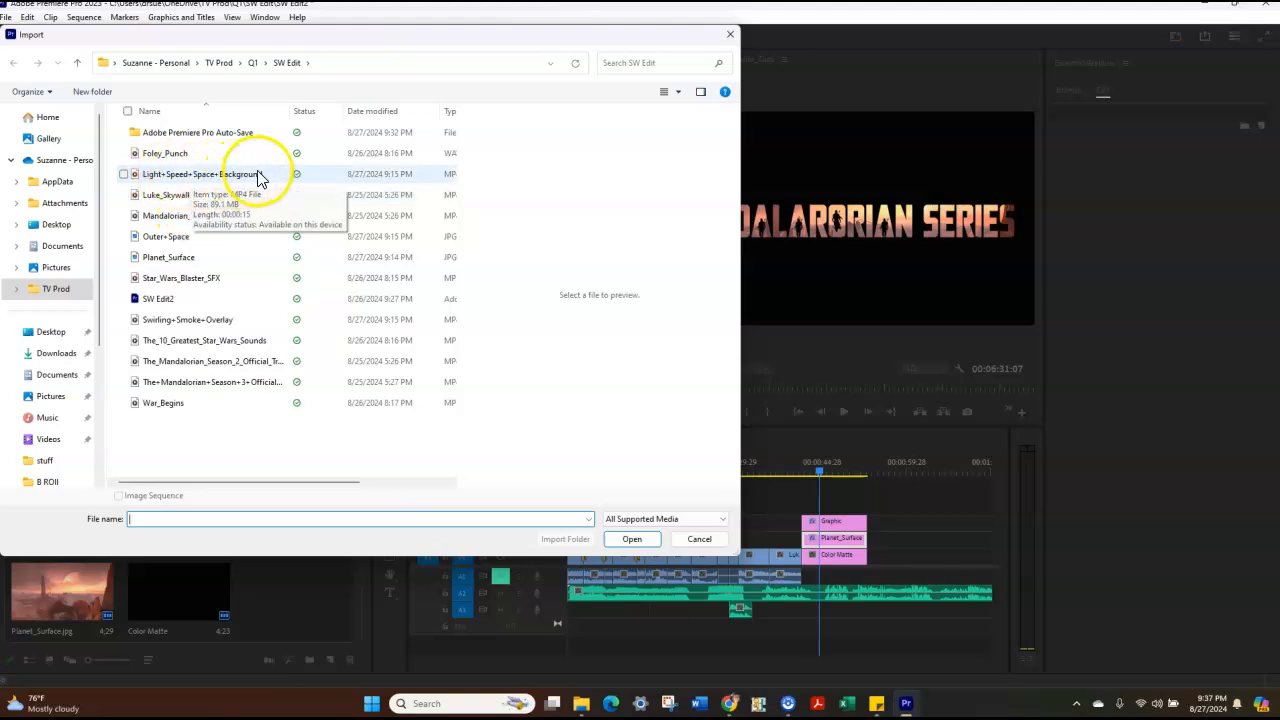
double_click(217, 174)
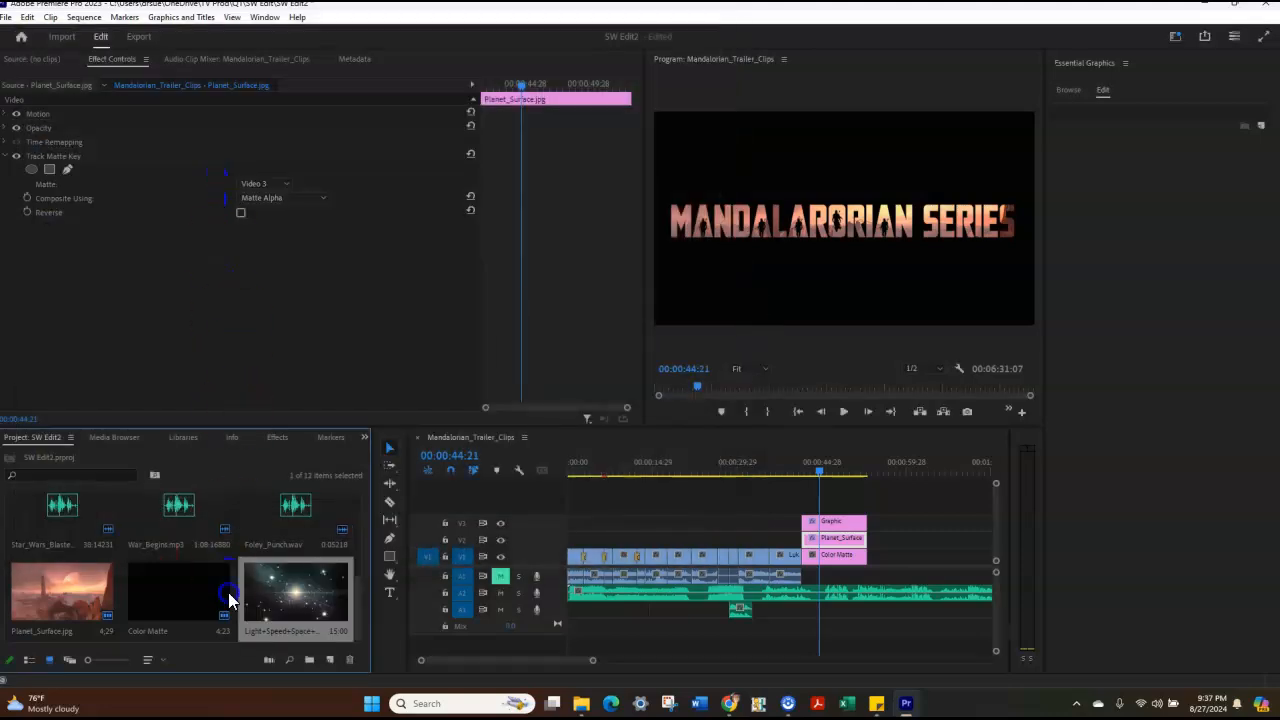
- Replace the Planet_Surface clip on track V2 with Light+Speed+Space+Background.mp4 and trim its end to match the title
click(850, 541)
click(846, 541)
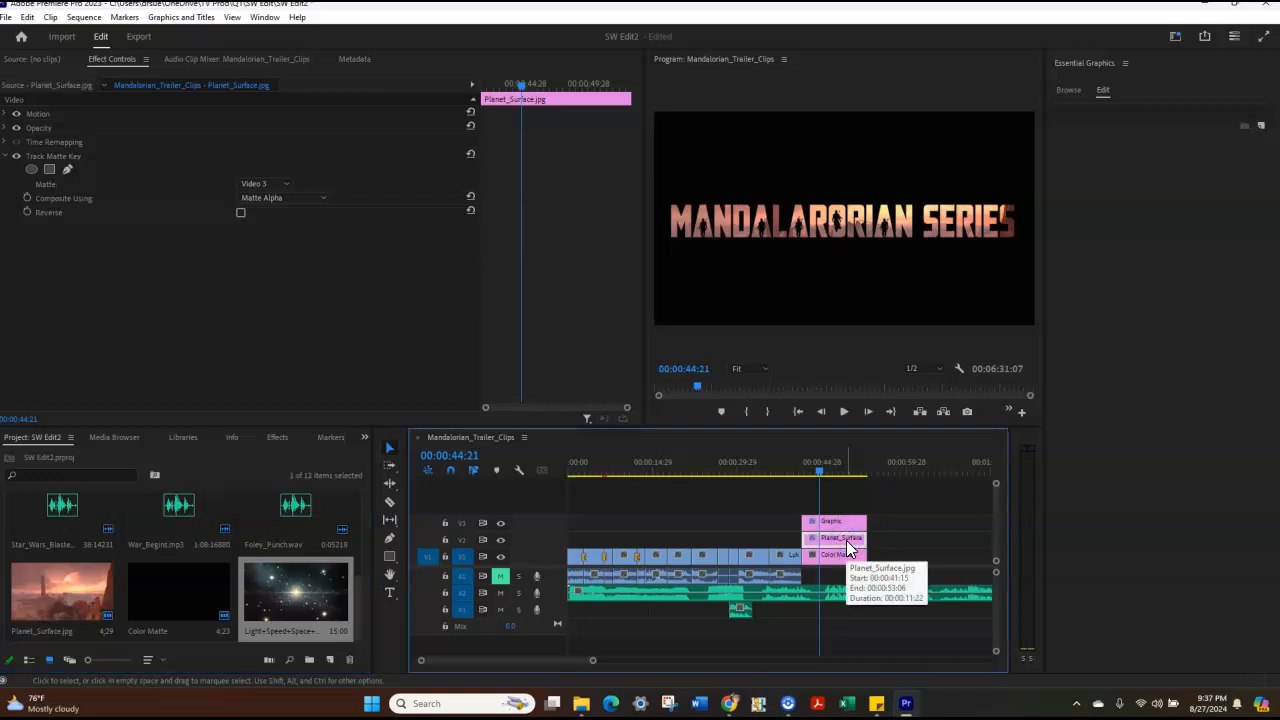
key(Delete)
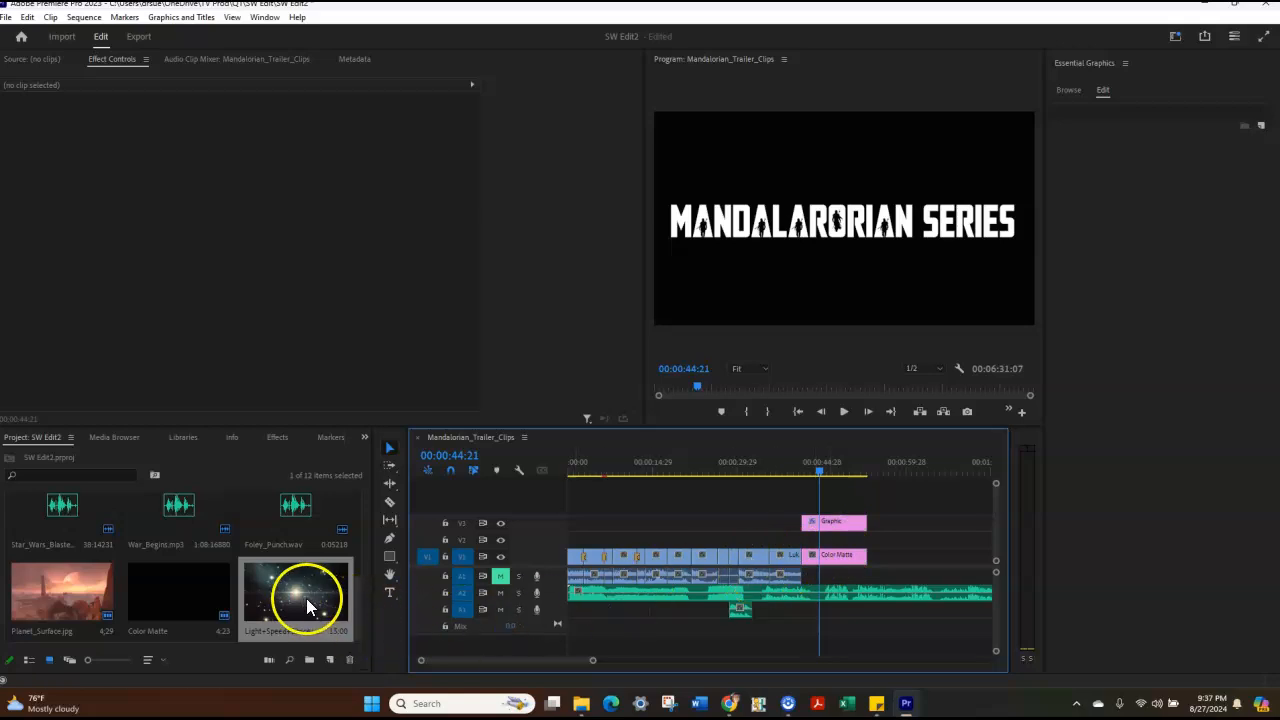
drag(278, 597, 809, 542)
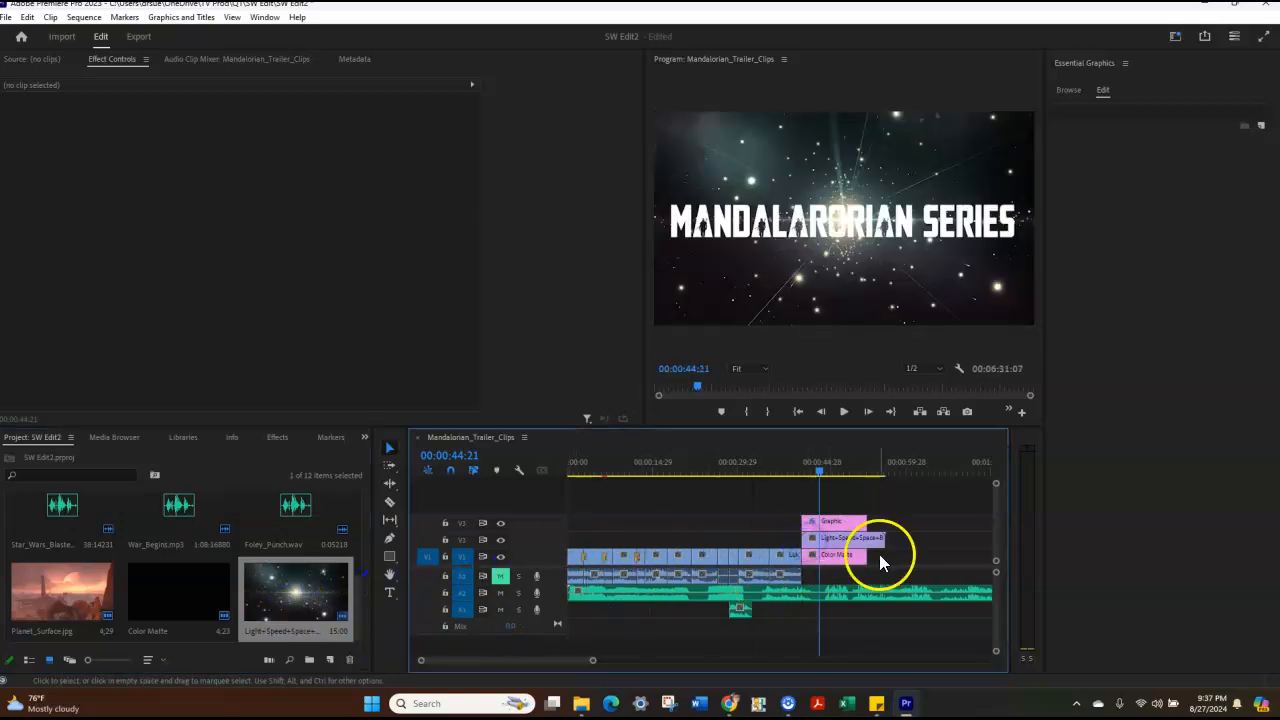
drag(893, 543, 866, 538)
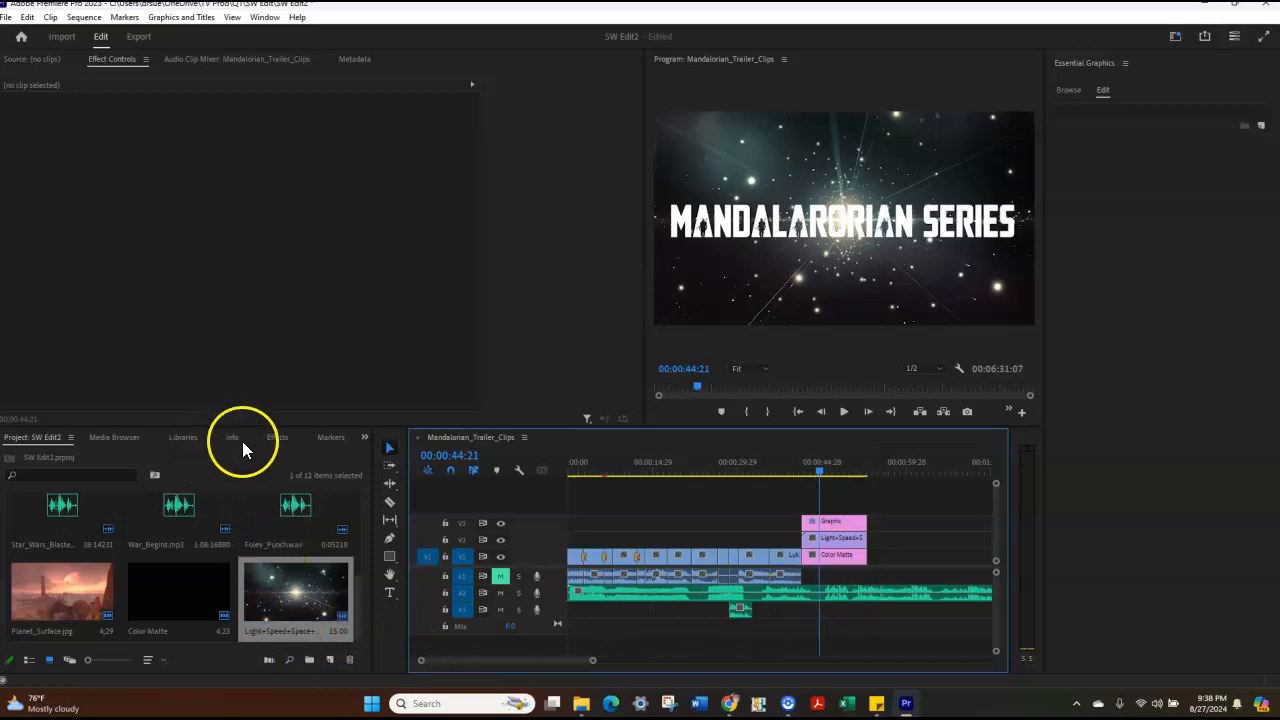
- Apply Track Matte Key to the Light+Speed+Space+Background clip and set its matte to Video 3
click(276, 438)
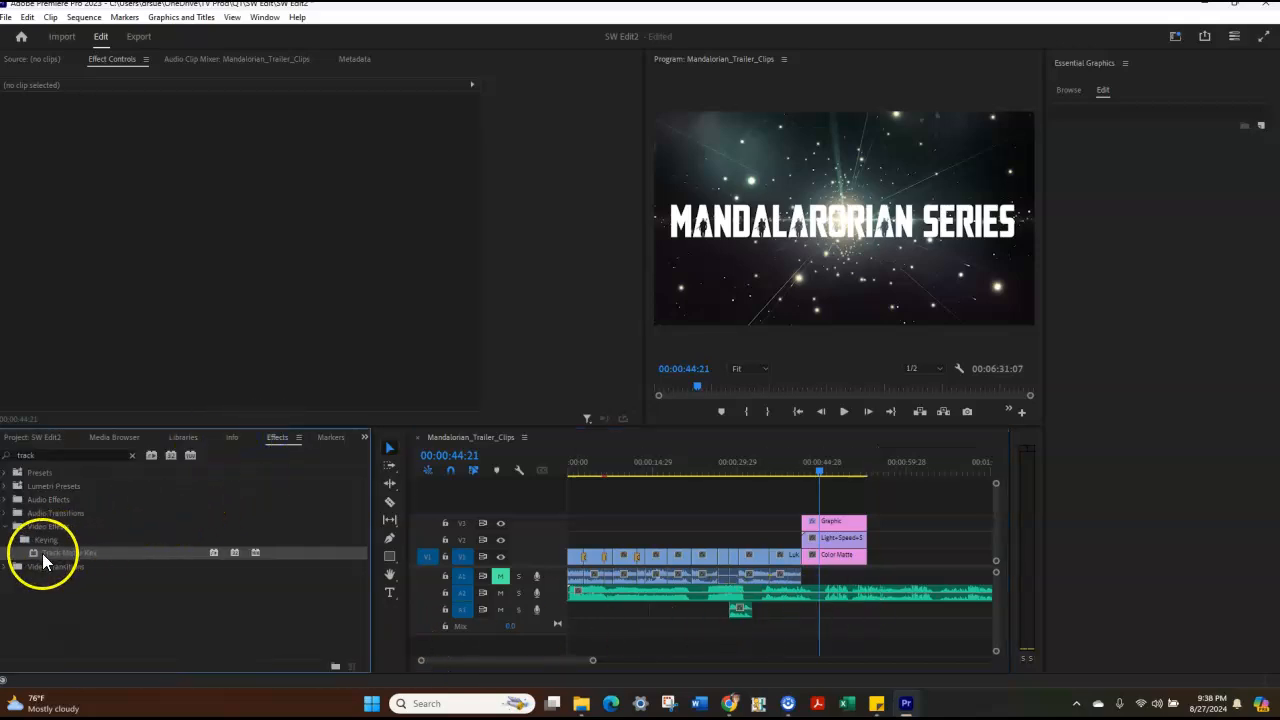
drag(35, 555, 811, 541)
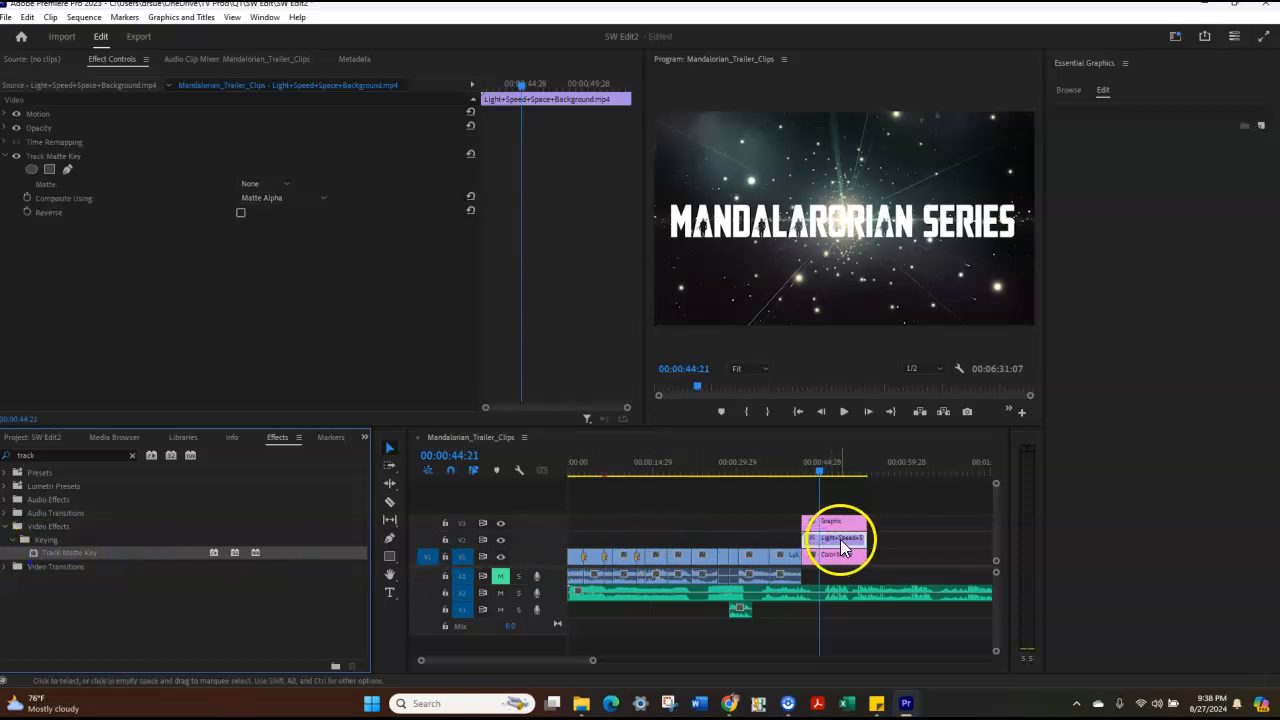
click(276, 185)
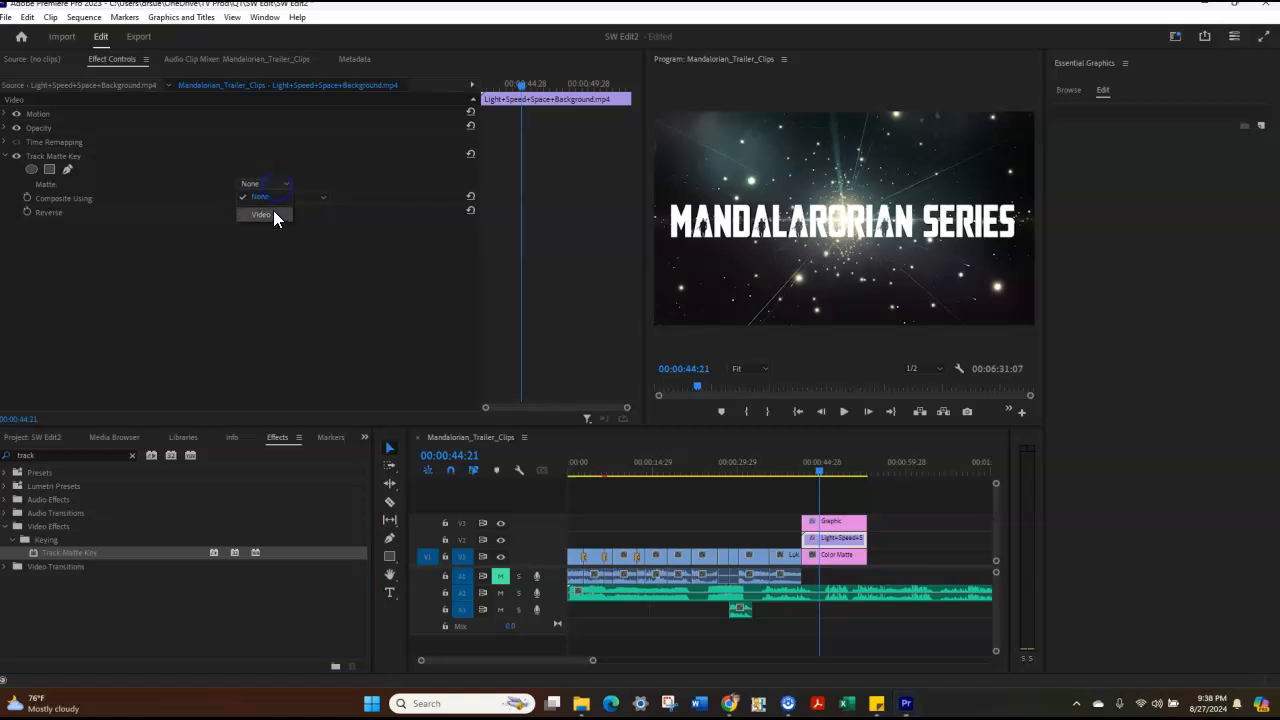
click(262, 214)
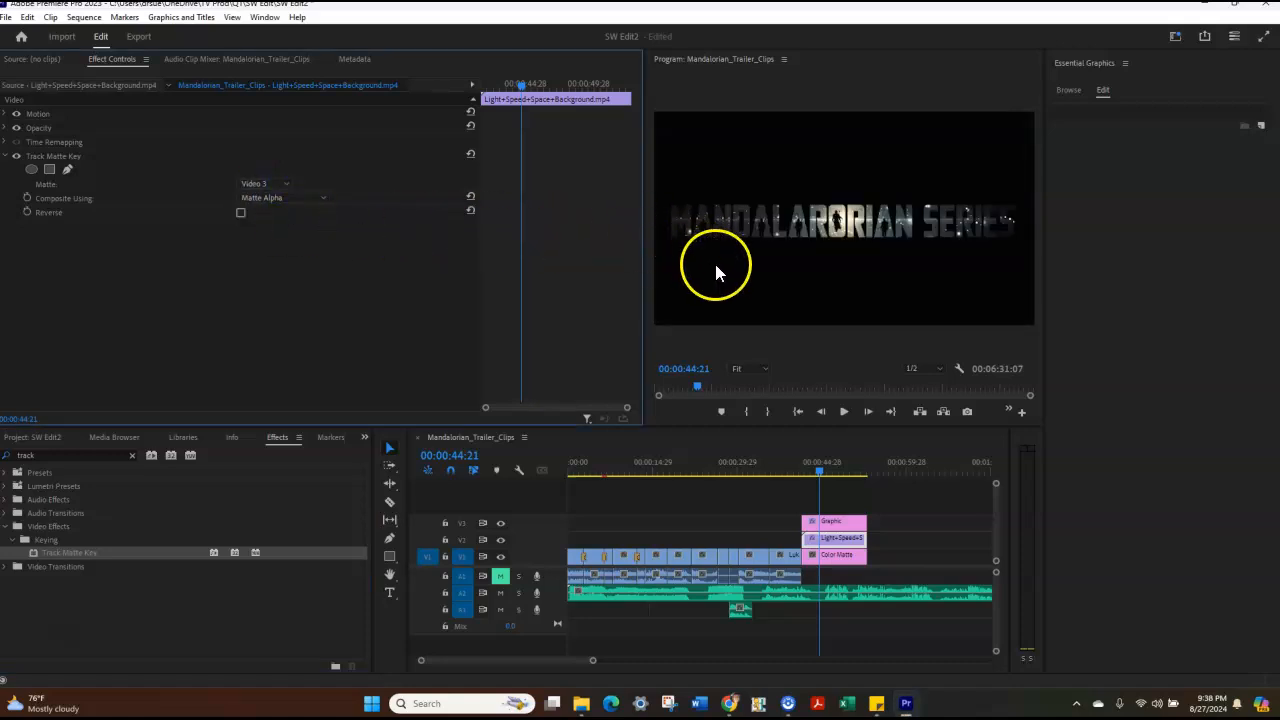
- Play the sequence from just before the end title to review the space footage moving inside the letters
drag(820, 471, 797, 474)
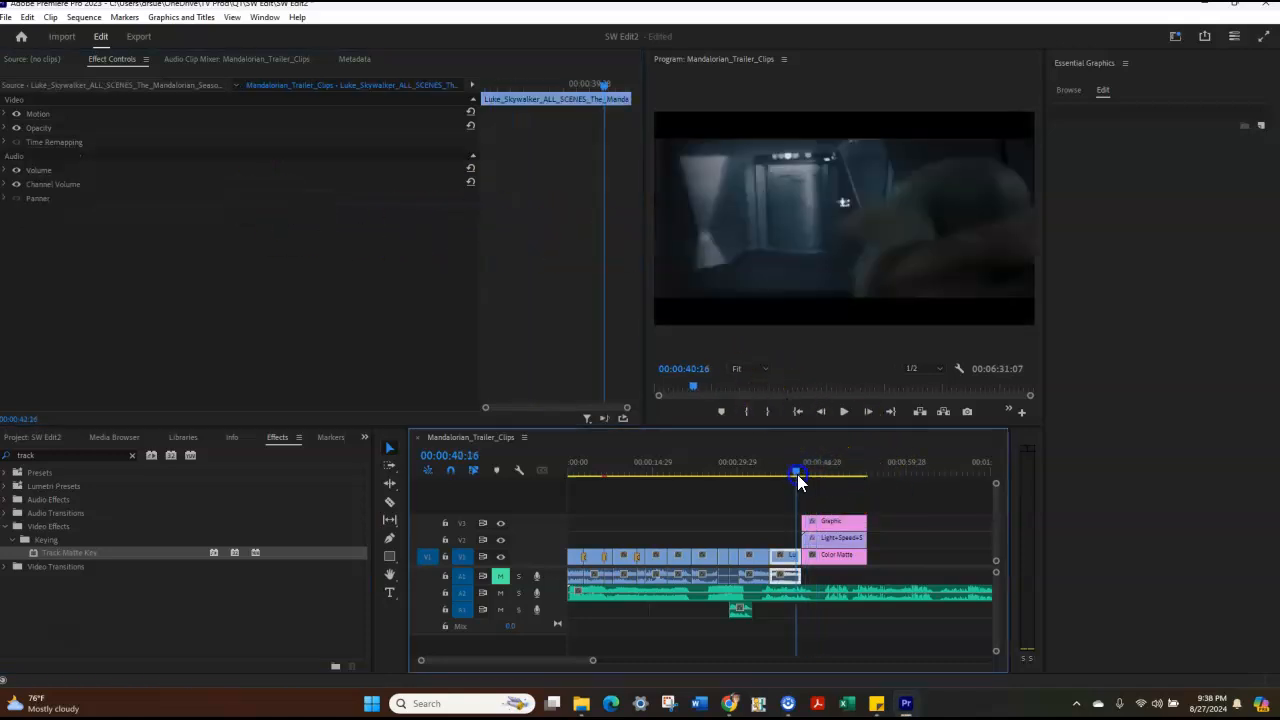
click(739, 497)
key(space)
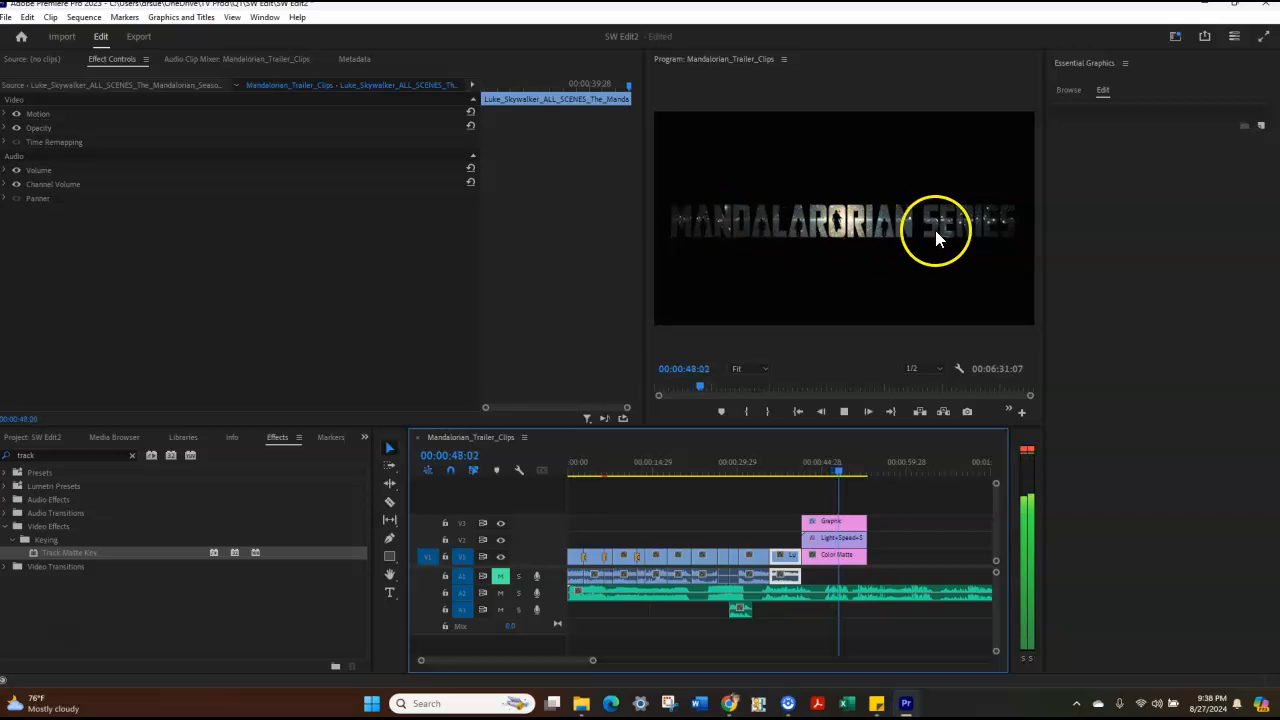
click(794, 273)
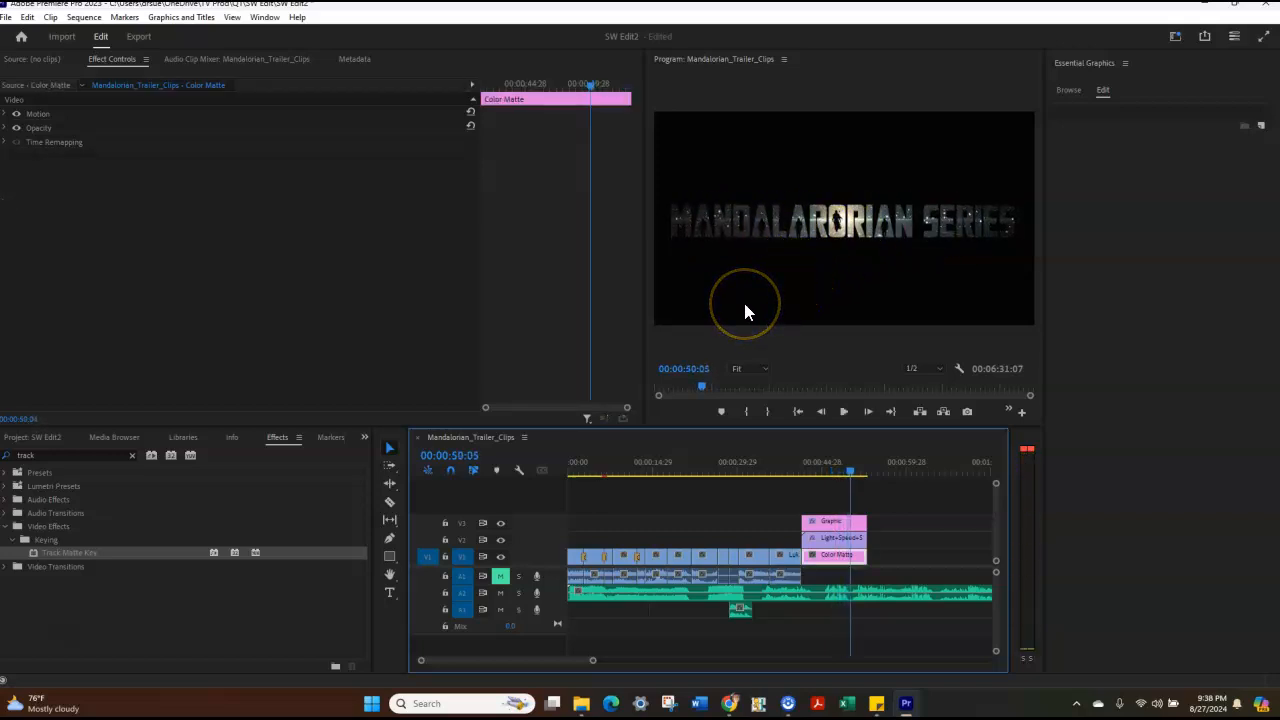